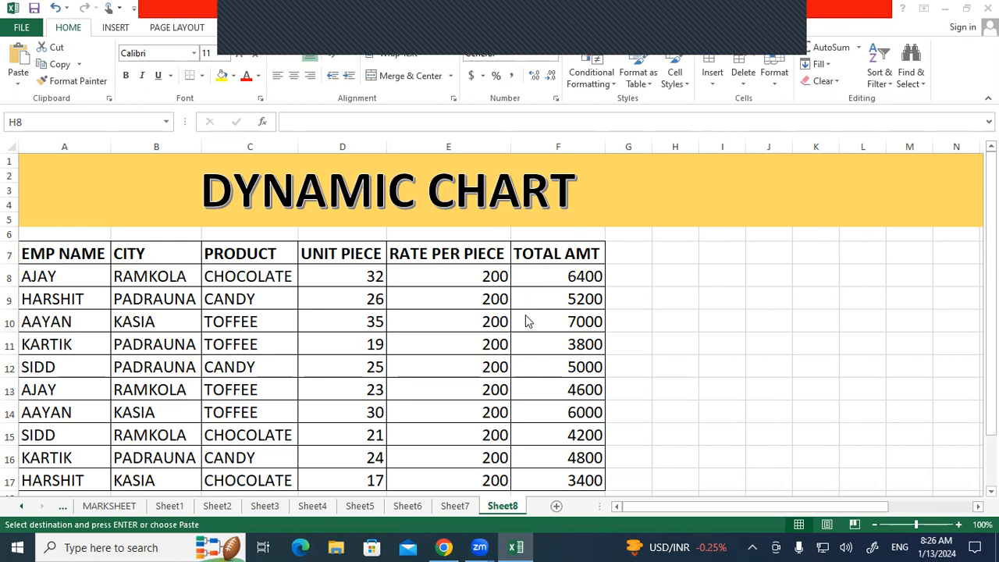
Step: Replace the product in cell C11 with BISCUIT
{"action": "left_click", "coordinate": [348, 323]}
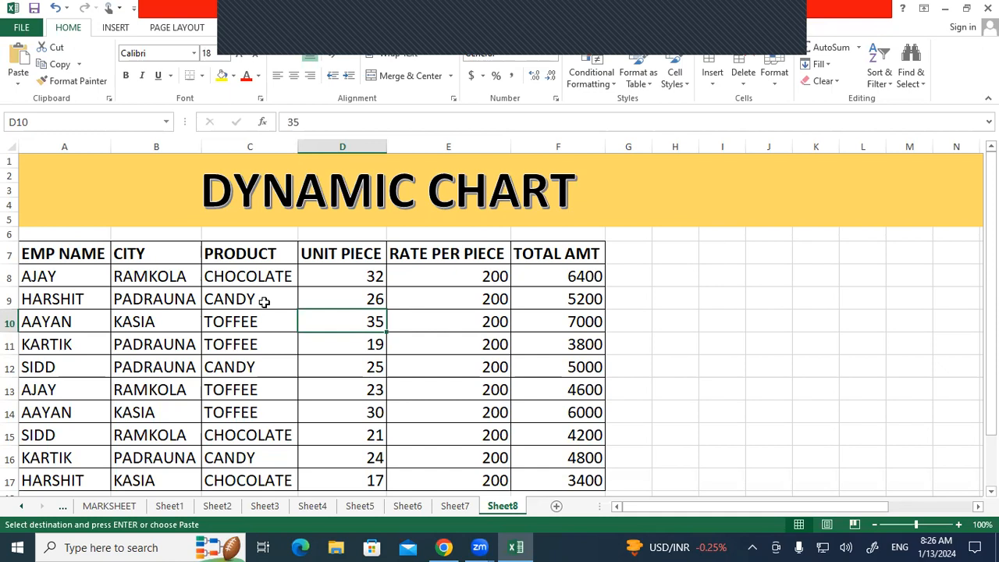
{"action": "scroll", "coordinate": [265, 302], "scroll_direction": "down", "scroll_amount": 1}
{"action": "left_click", "coordinate": [256, 256]}
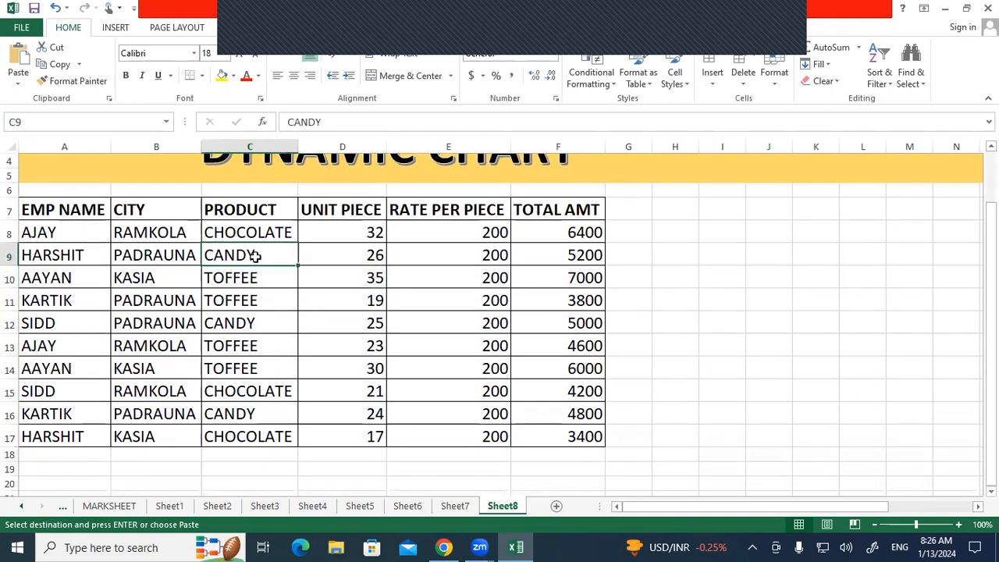
{"action": "left_click", "coordinate": [262, 279]}
{"action": "left_click", "coordinate": [249, 298]}
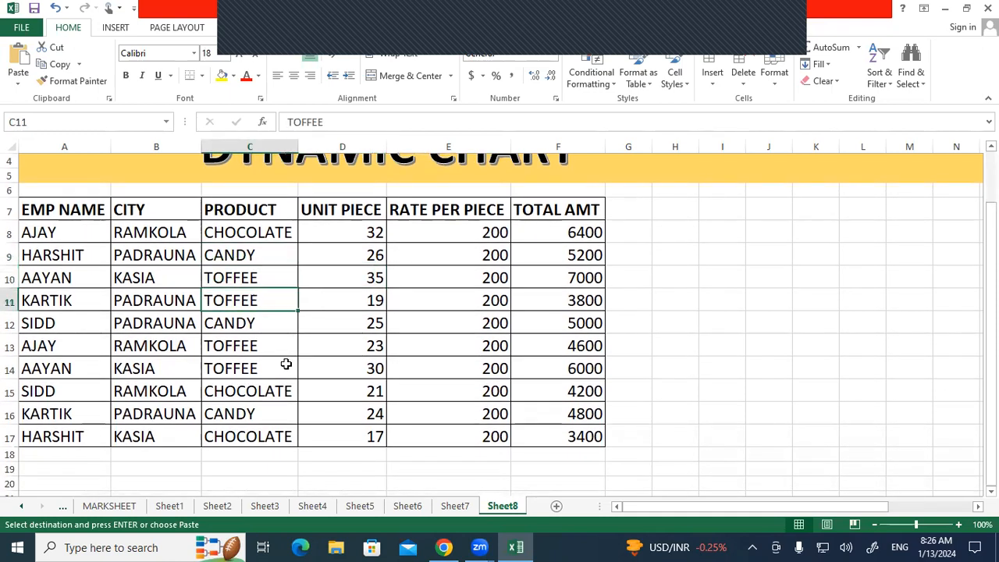
{"action": "type", "text": "BISC"}
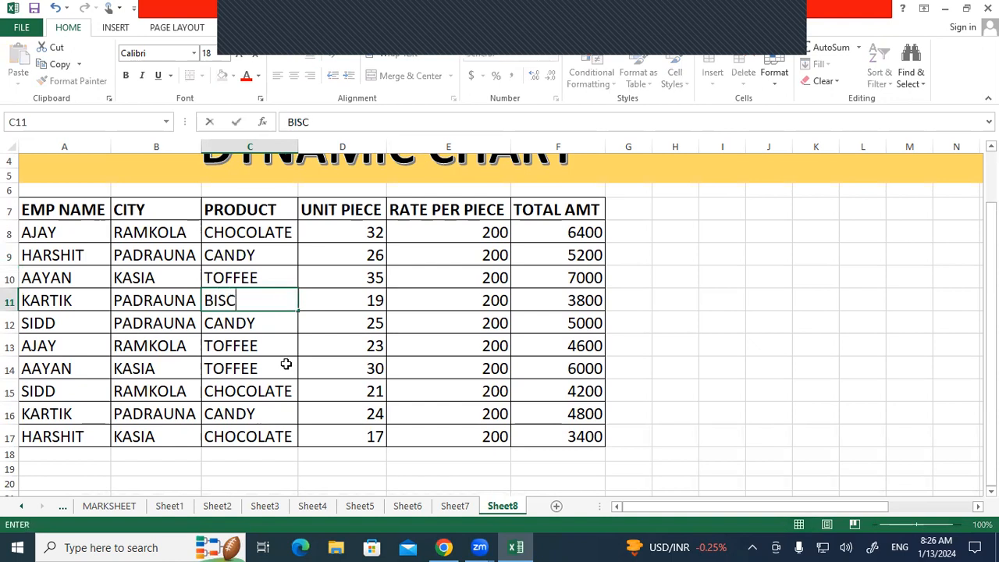
{"action": "type", "text": "UIT"}
{"action": "key", "text": "Return"}
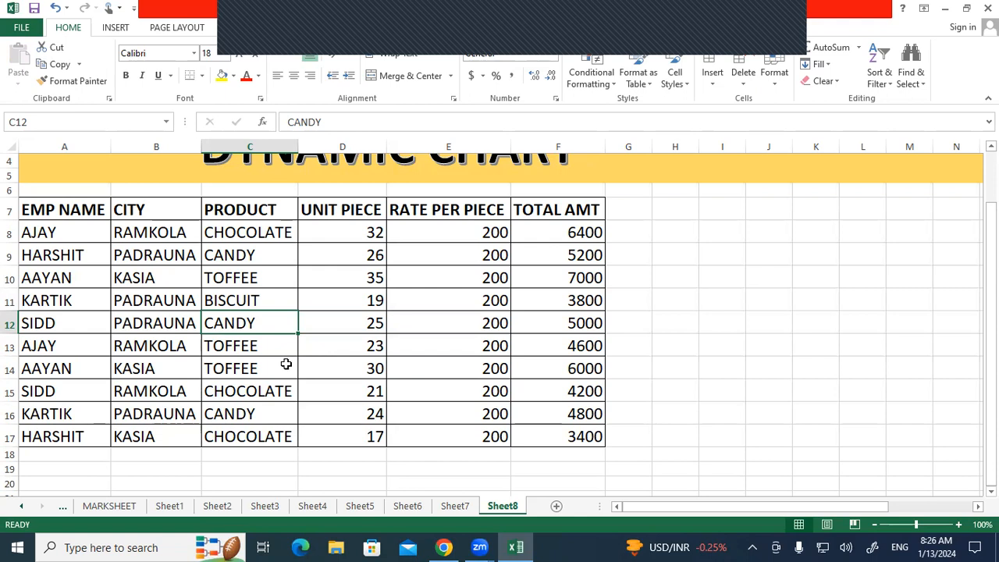
Step: Replace the products in cells C12 to C14 with BURBUN, KIT KAT and DAIRY MILK
{"action": "type", "text": "BURBUN"}
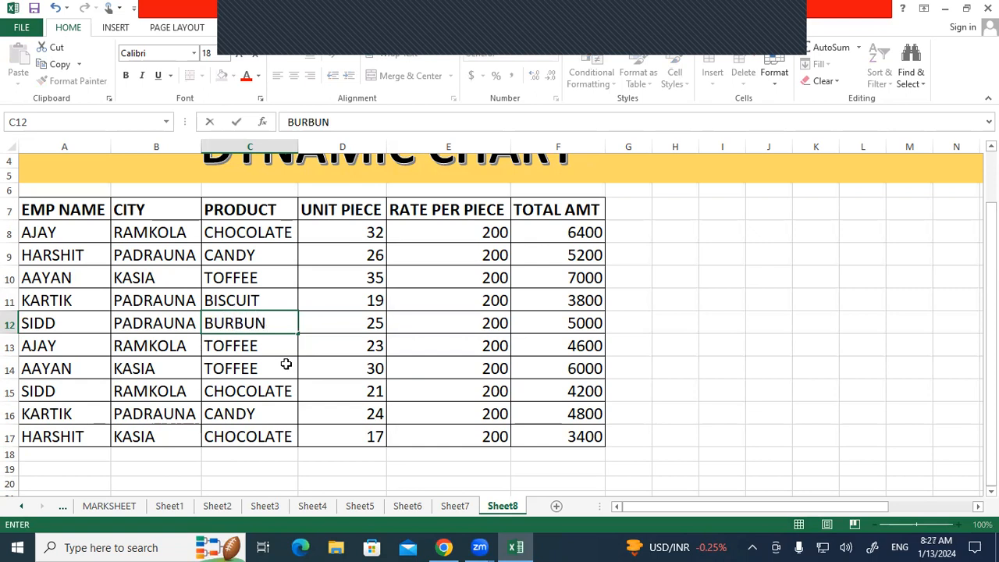
{"action": "key", "text": "Return"}
{"action": "type", "text": "KIT KAT"}
{"action": "key", "text": "Return"}
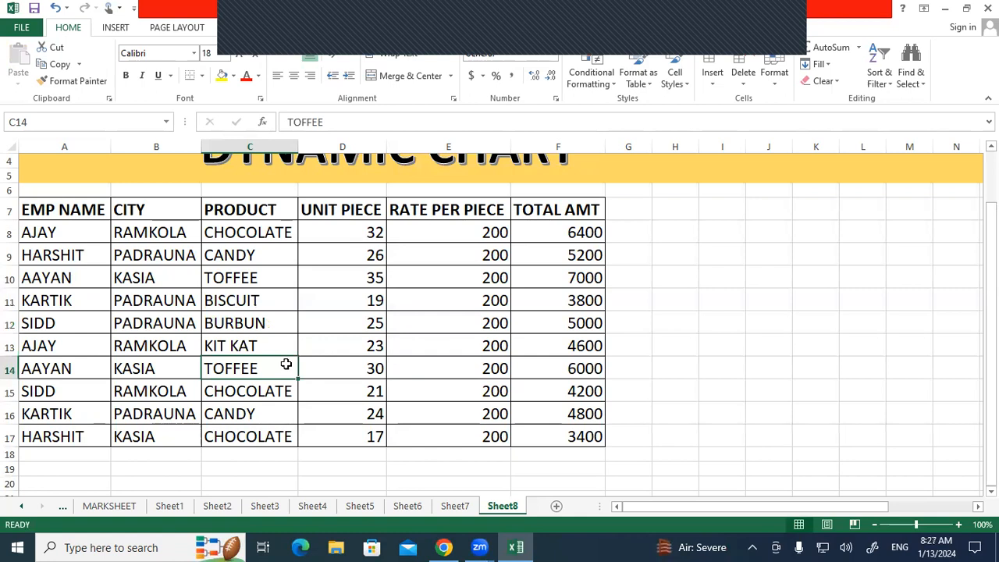
{"action": "type", "text": "DAIRY MILK"}
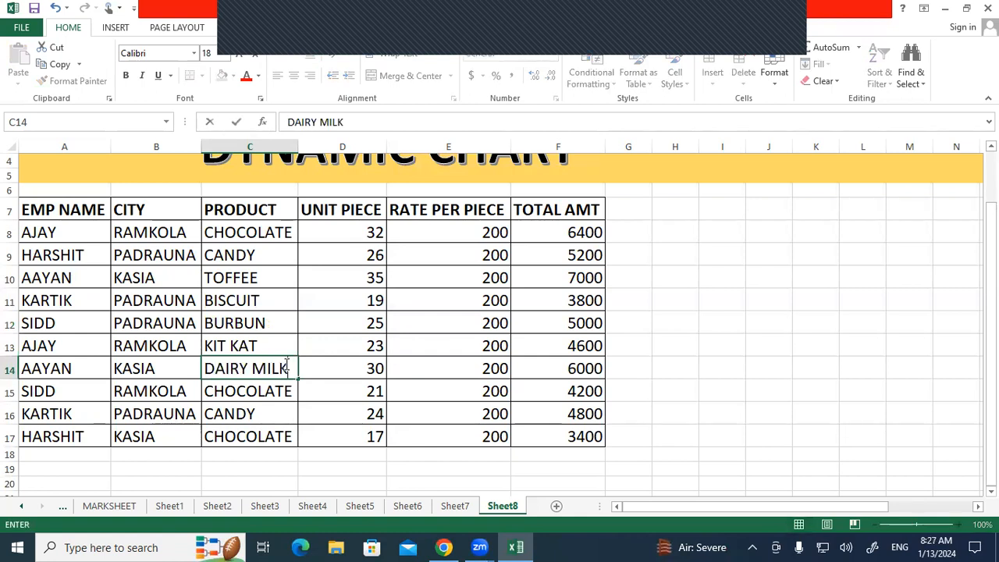
{"action": "key", "text": "Return"}
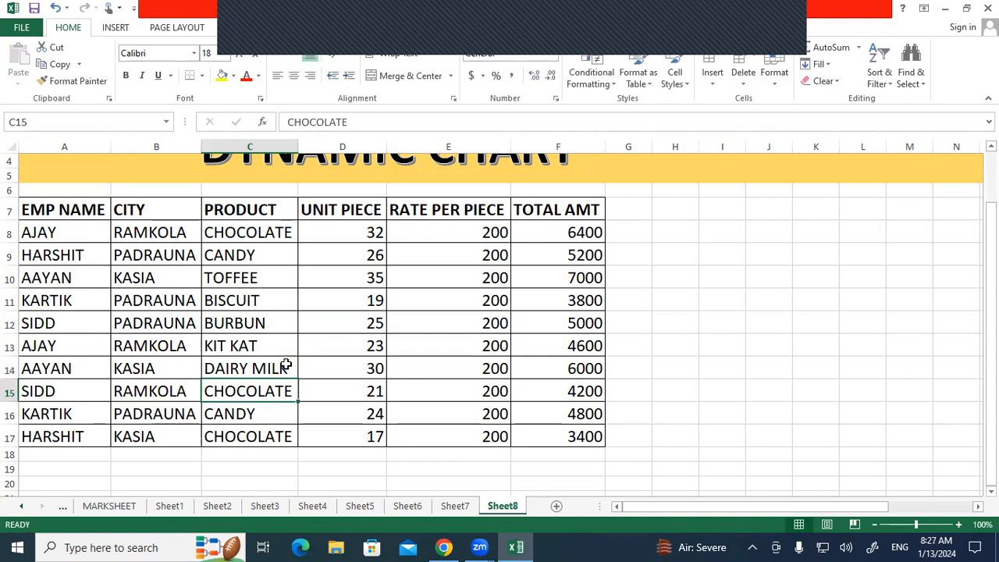
Step: Replace the products in cells C15 to C17 with MUNCH, SNAKERS and 5 STAR
{"action": "type", "text": "MU"}
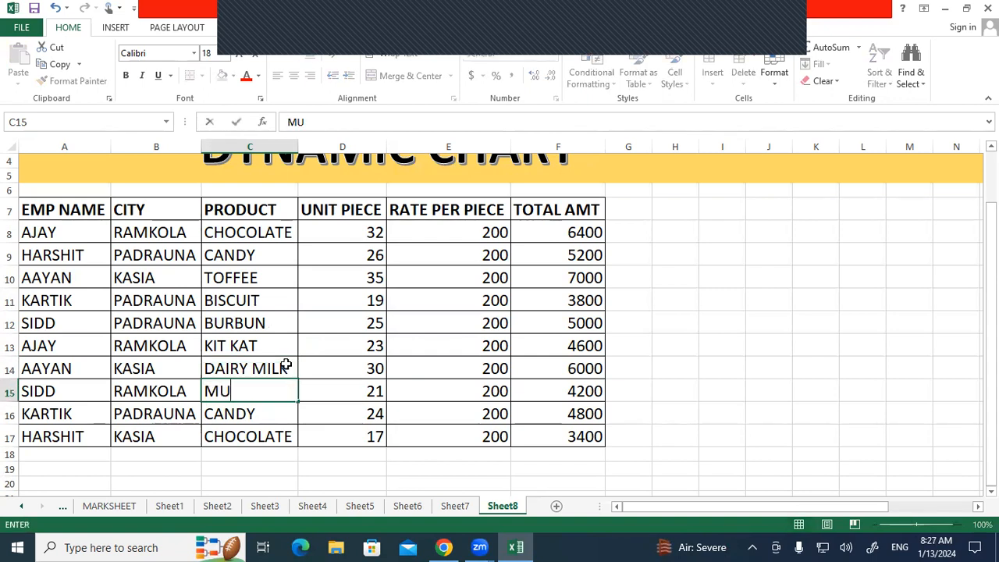
{"action": "type", "text": "NCH"}
{"action": "key", "text": "Return"}
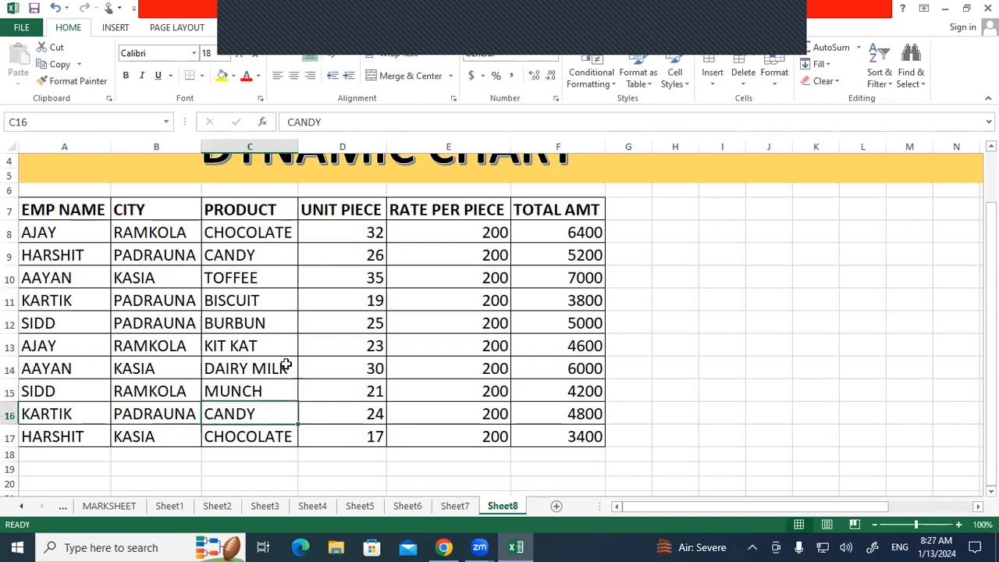
{"action": "type", "text": "SB"}
{"action": "key", "text": "BackSpace"}
{"action": "type", "text": "NAKER"}
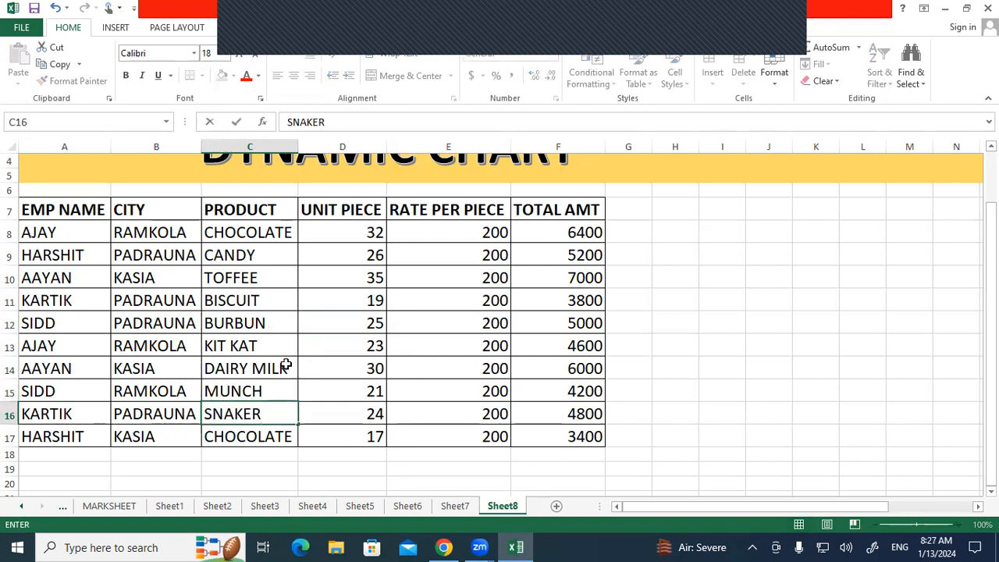
{"action": "type", "text": "S"}
{"action": "key", "text": "Return"}
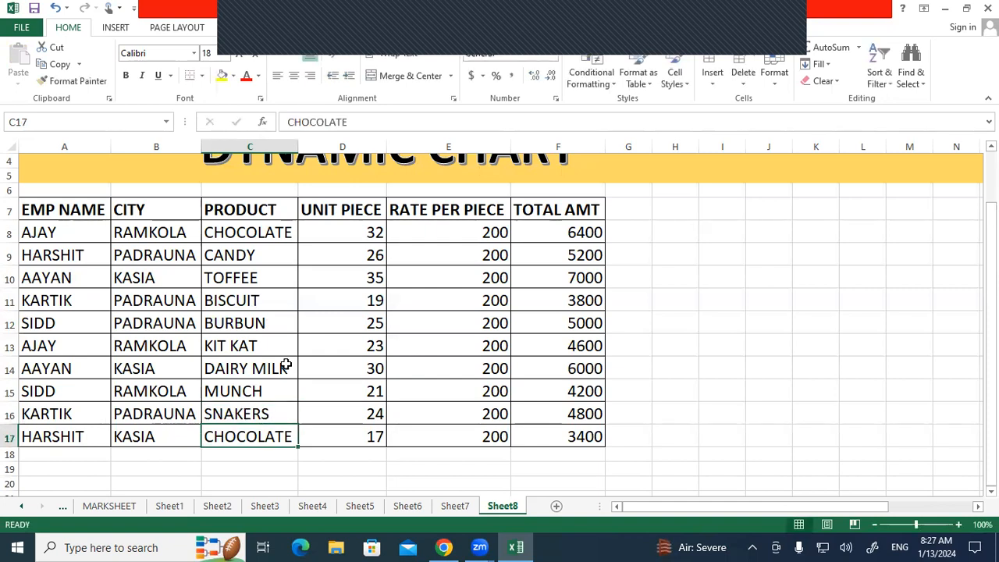
{"action": "type", "text": "5 STAR"}
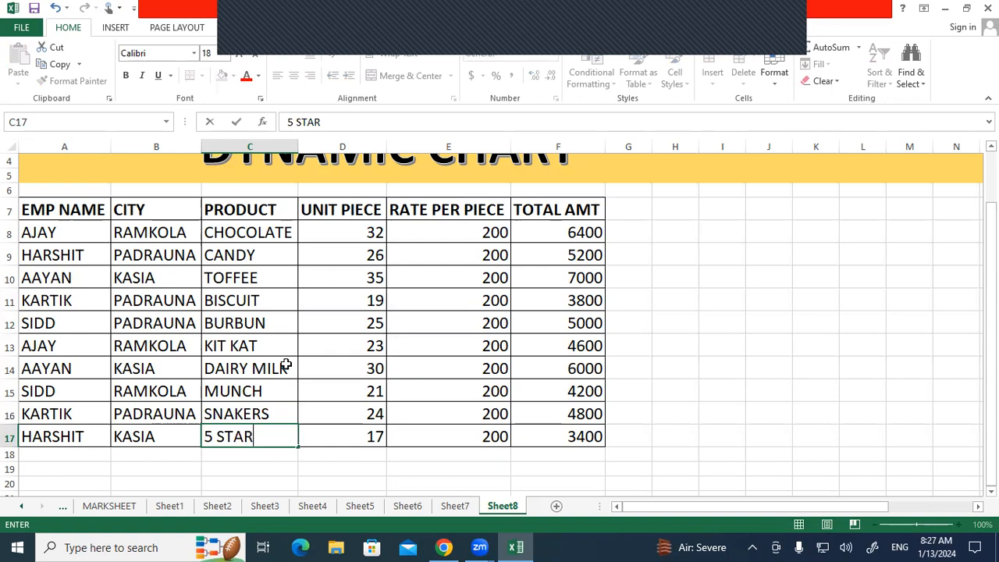
{"action": "key", "text": "Return"}
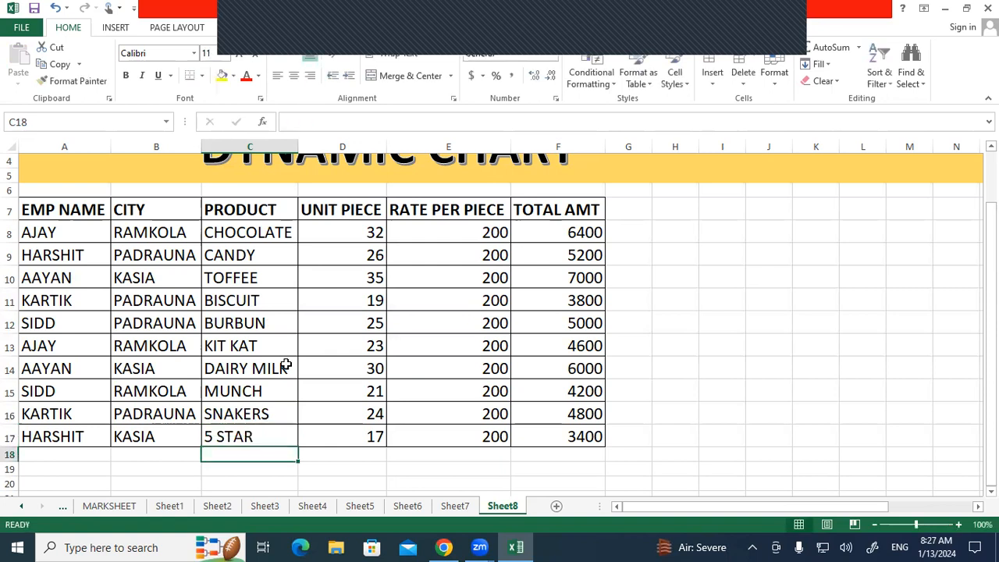
{"action": "left_click", "coordinate": [675, 296]}
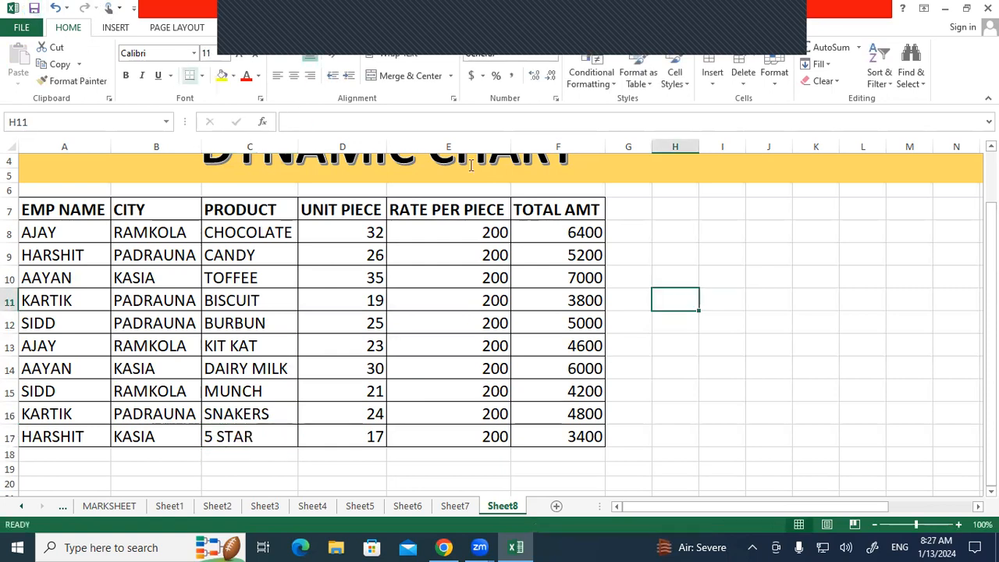
{"action": "left_click", "coordinate": [781, 386]}
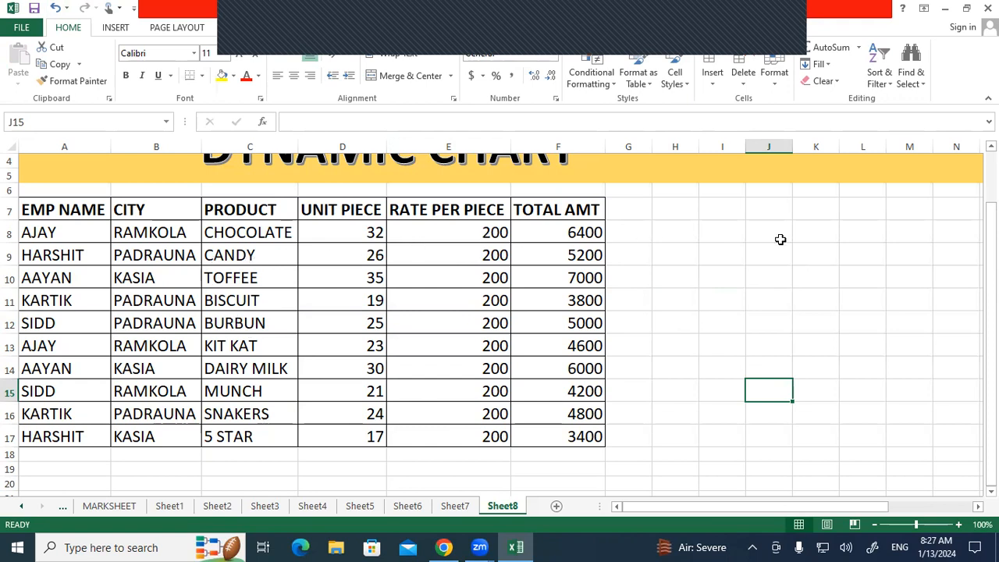
{"action": "left_click", "coordinate": [738, 259]}
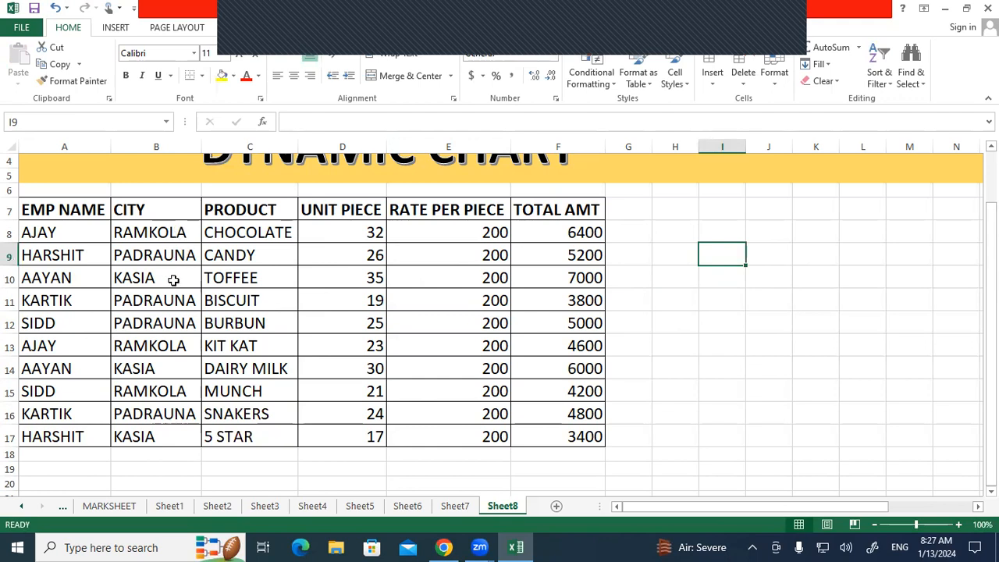
{"action": "left_click", "coordinate": [796, 259]}
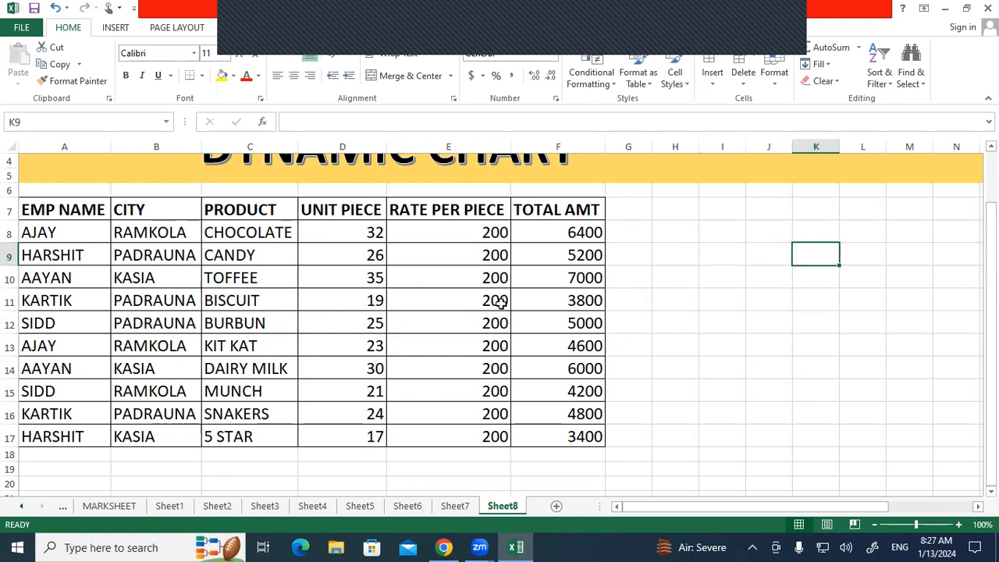
{"action": "scroll", "coordinate": [508, 297], "scroll_direction": "up", "scroll_amount": 1}
{"action": "left_click", "coordinate": [787, 361]}
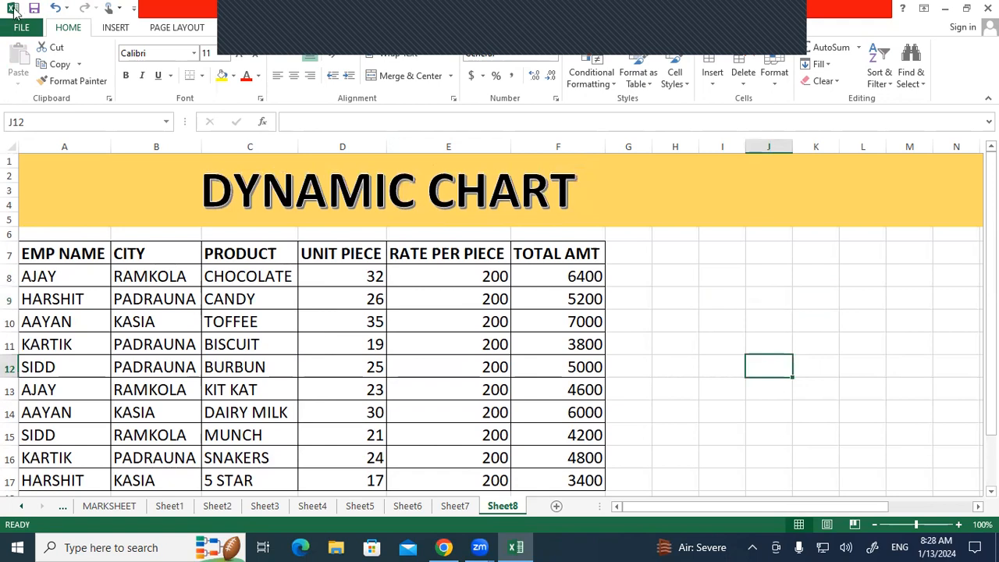
Step: Save the workbook with the updated product list
{"action": "left_click", "coordinate": [35, 9]}
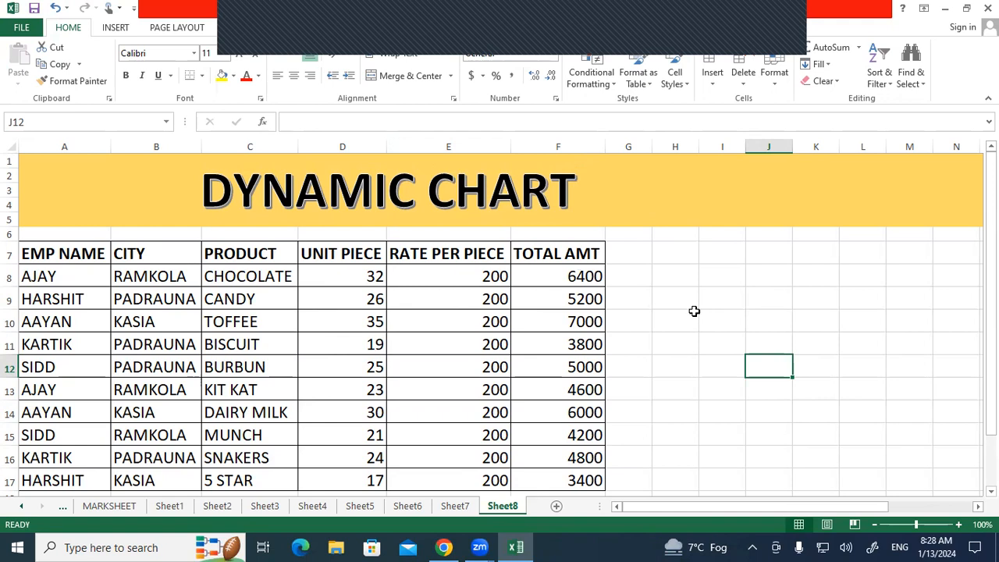
{"action": "left_click", "coordinate": [732, 327]}
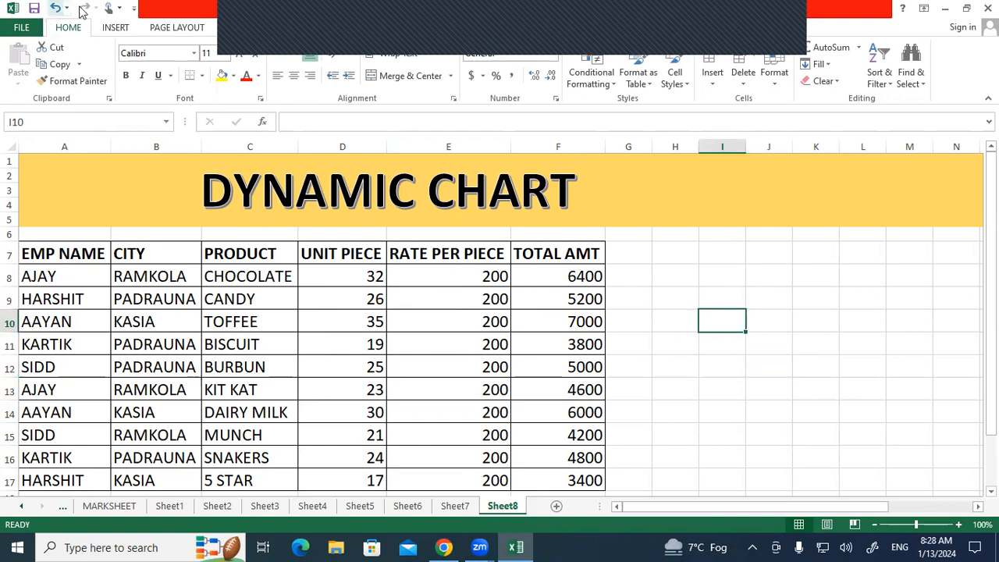
{"action": "left_click", "coordinate": [35, 10]}
Step: Copy the merged title banner in rows 1 to 5 into the same rows of a new worksheet
{"action": "left_click", "coordinate": [47, 193]}
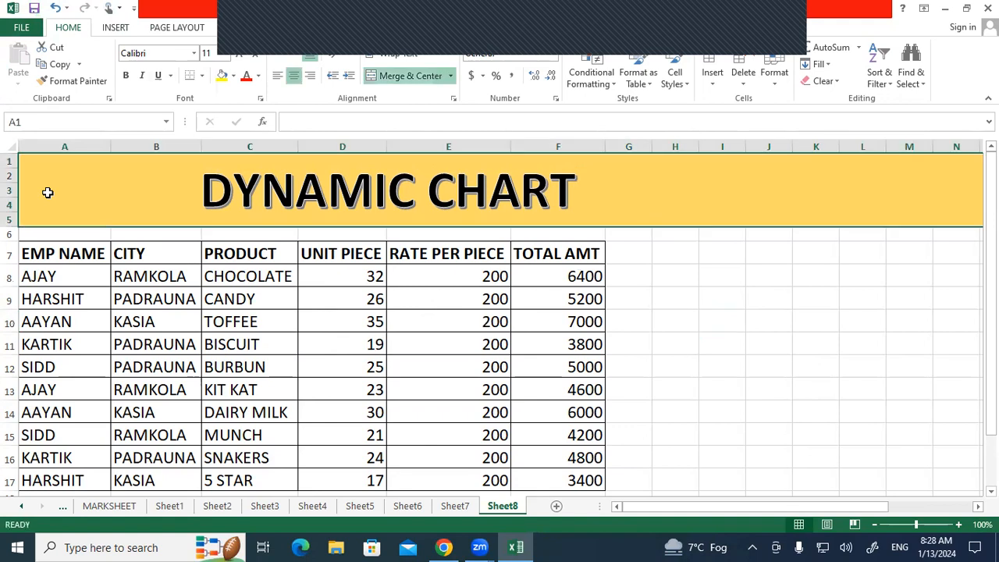
{"action": "key", "text": "ctrl+c"}
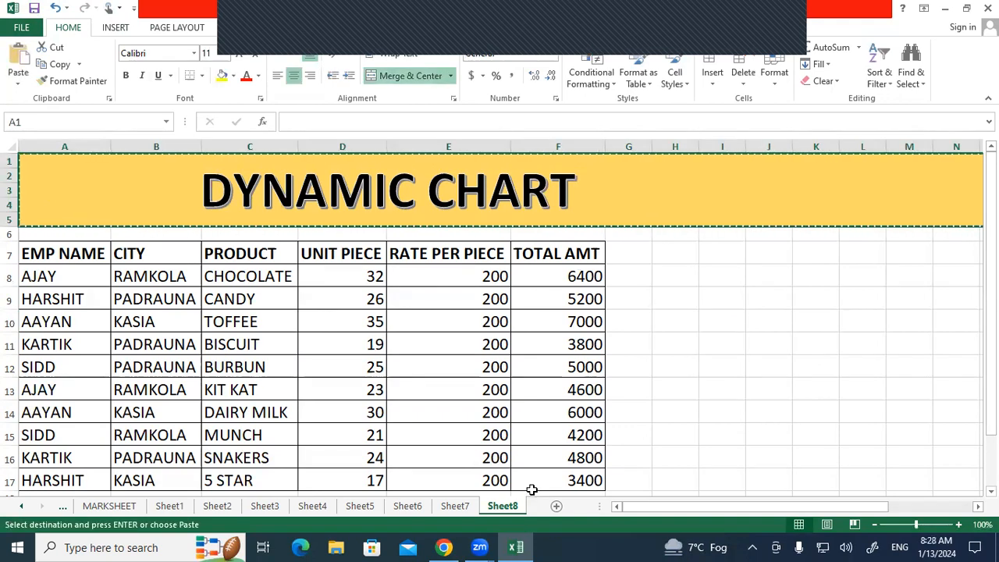
{"action": "left_click", "coordinate": [559, 506]}
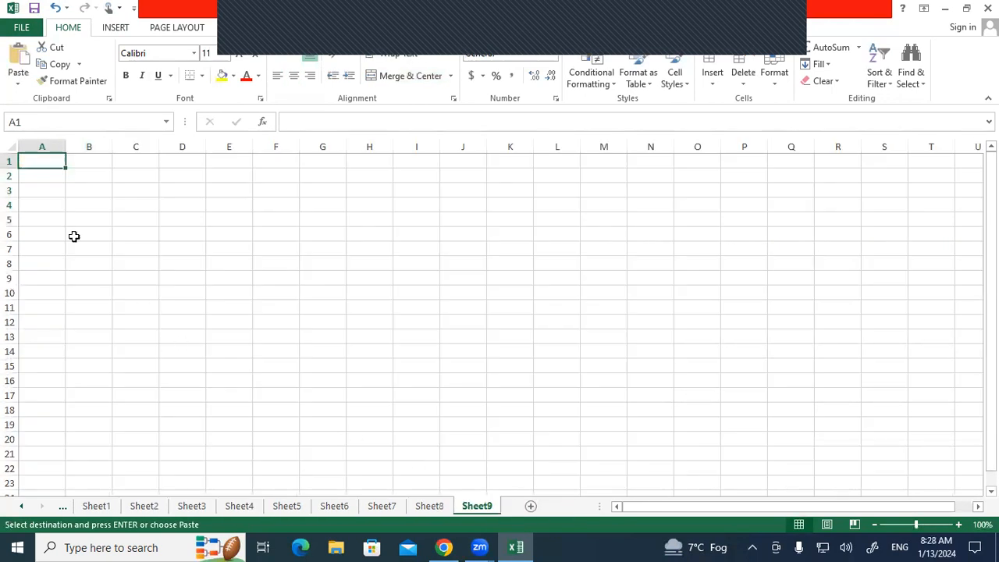
{"action": "left_click_drag", "start_coordinate": [10, 161], "coordinate": [11, 213]}
{"action": "key", "text": "ctrl+v"}
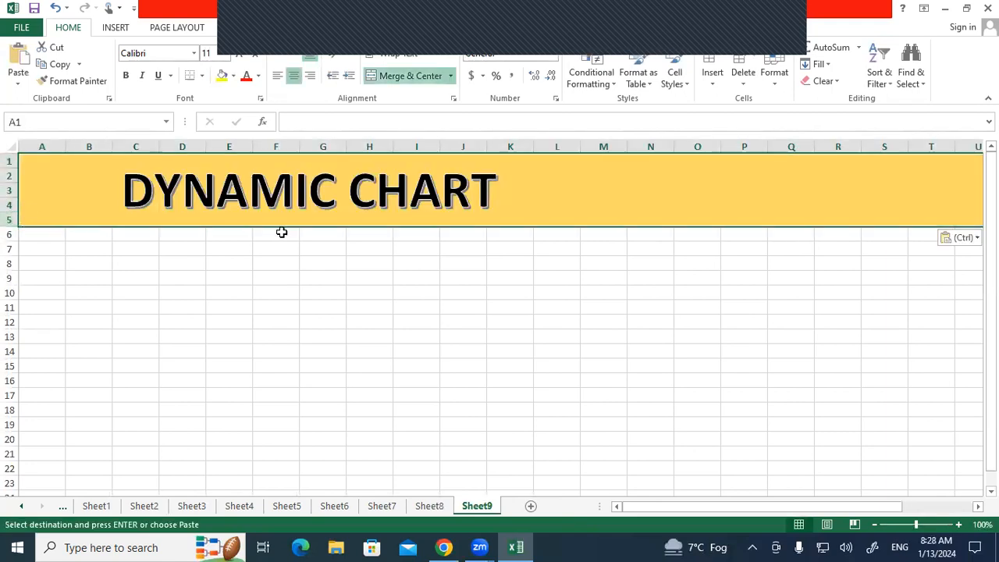
Step: Change the banner title text on the new sheet to ADVANCE FILTER
{"action": "left_click", "coordinate": [494, 184]}
{"action": "left_click_drag", "start_coordinate": [495, 184], "coordinate": [211, 191]}
{"action": "type", "text": "AD"}
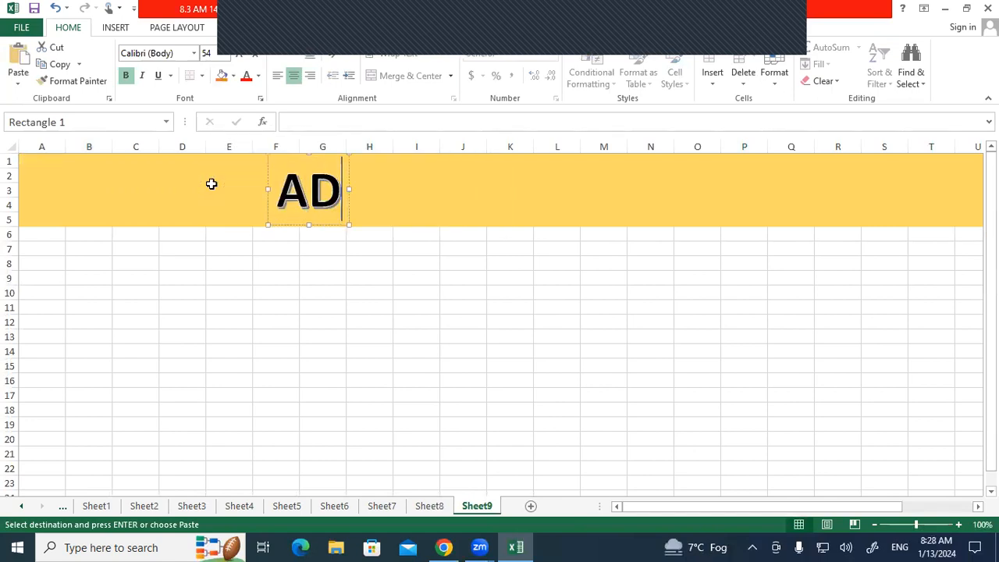
{"action": "type", "text": "VANCE"}
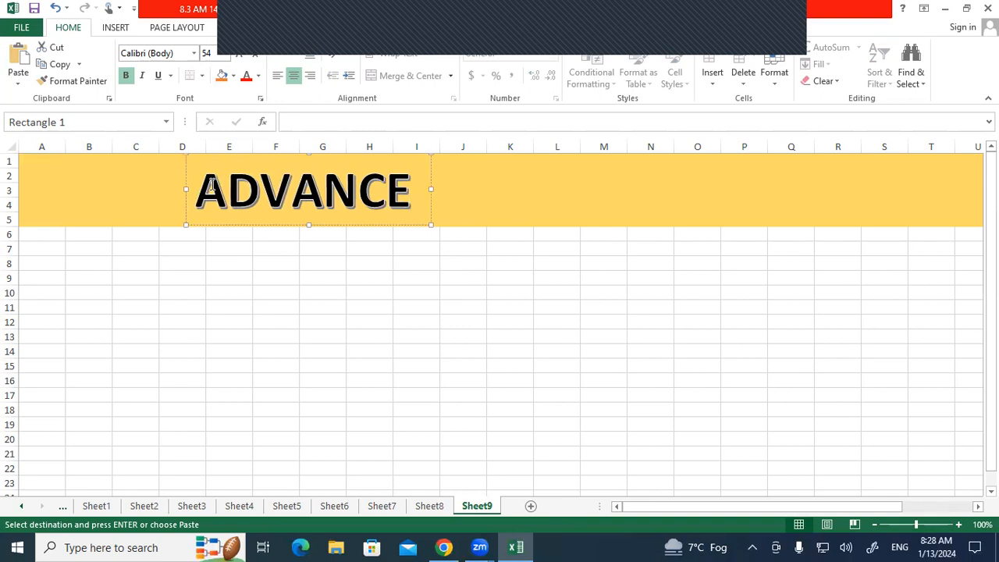
{"action": "type", "text": " FILTER"}
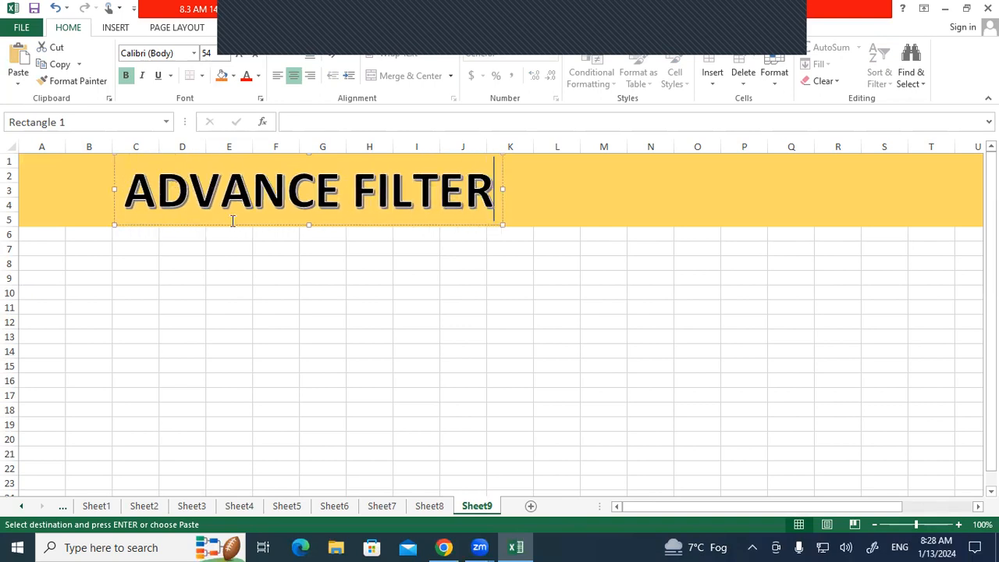
{"action": "left_click", "coordinate": [389, 320]}
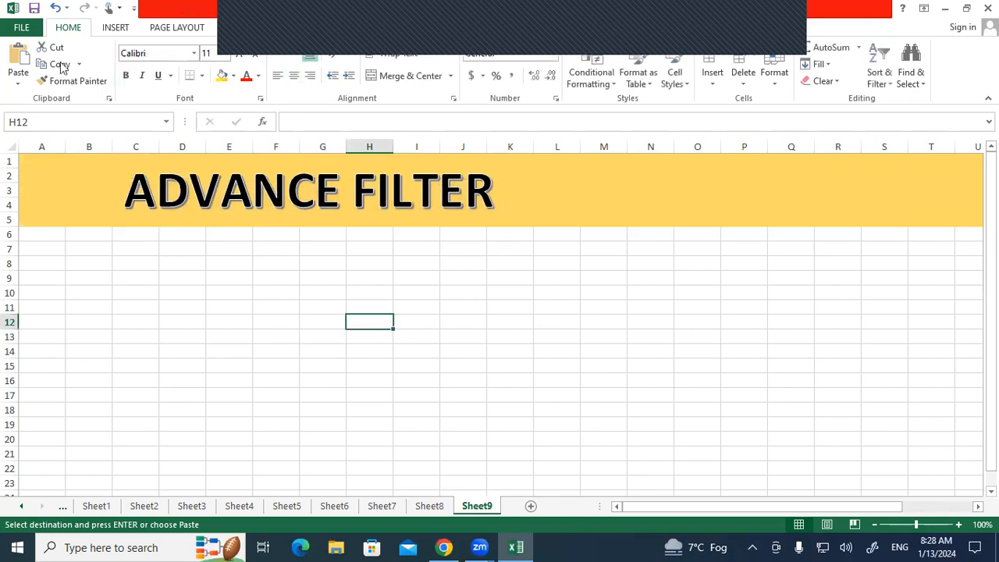
{"action": "key", "text": "Escape"}
Step: Move the ADVANCE FILTER title along the banner so it spans columns E to L
{"action": "left_click", "coordinate": [427, 184]}
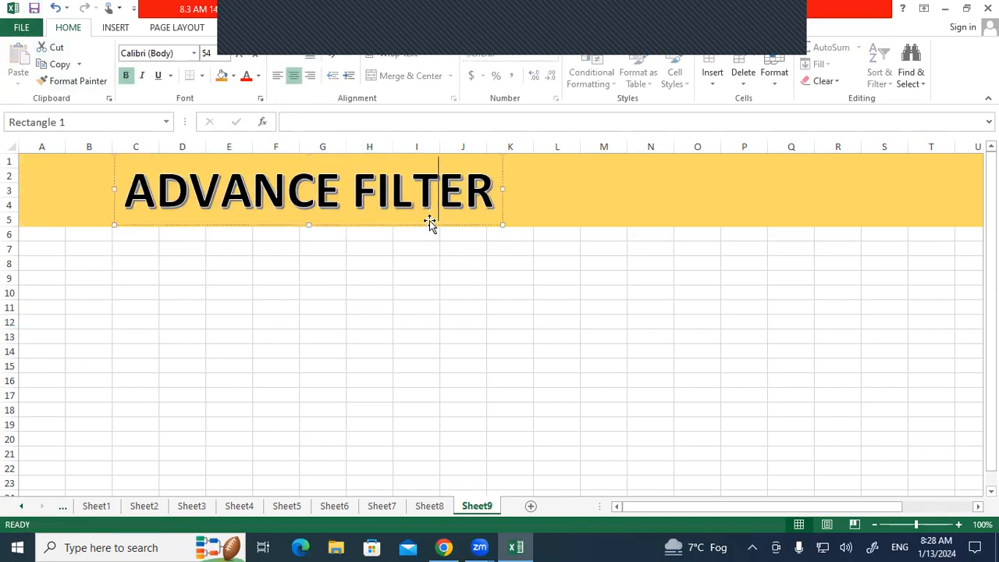
{"action": "left_click_drag", "start_coordinate": [433, 222], "coordinate": [521, 221]}
{"action": "left_click", "coordinate": [463, 292]}
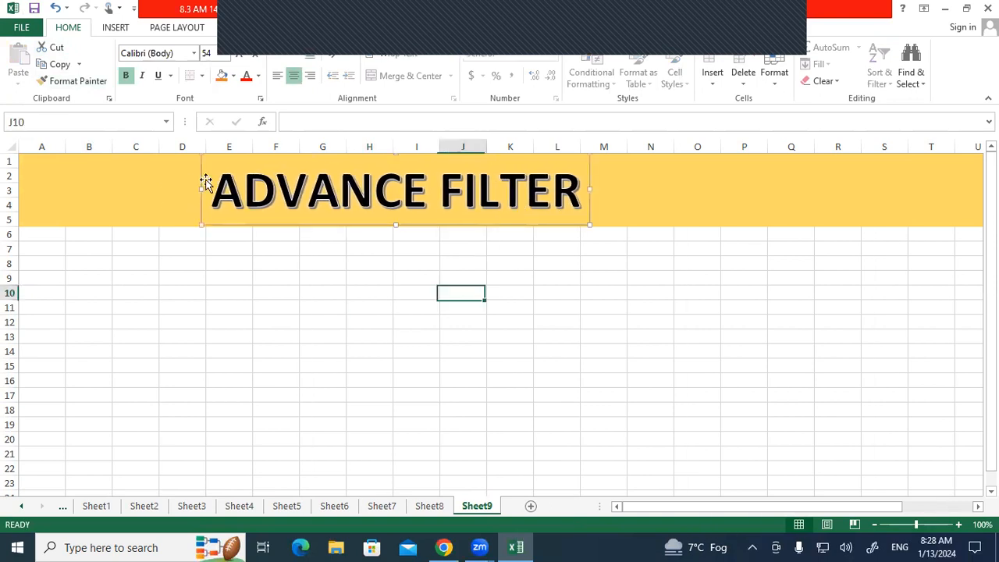
{"action": "left_click", "coordinate": [236, 320]}
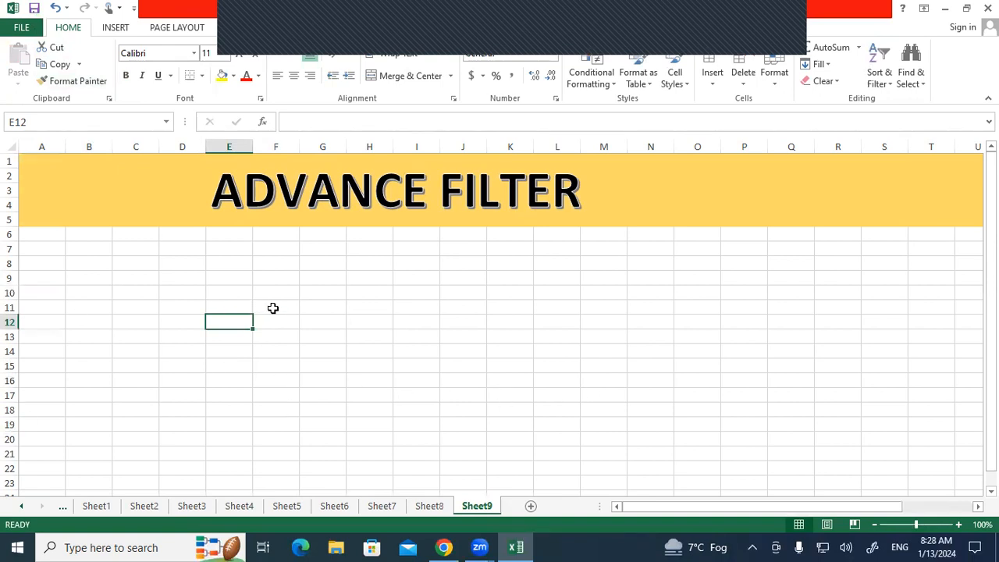
Step: Enter the column headings EMP ID, EMP NAME and SALES OF 2021 in cells A7 to C7
{"action": "left_click", "coordinate": [75, 251]}
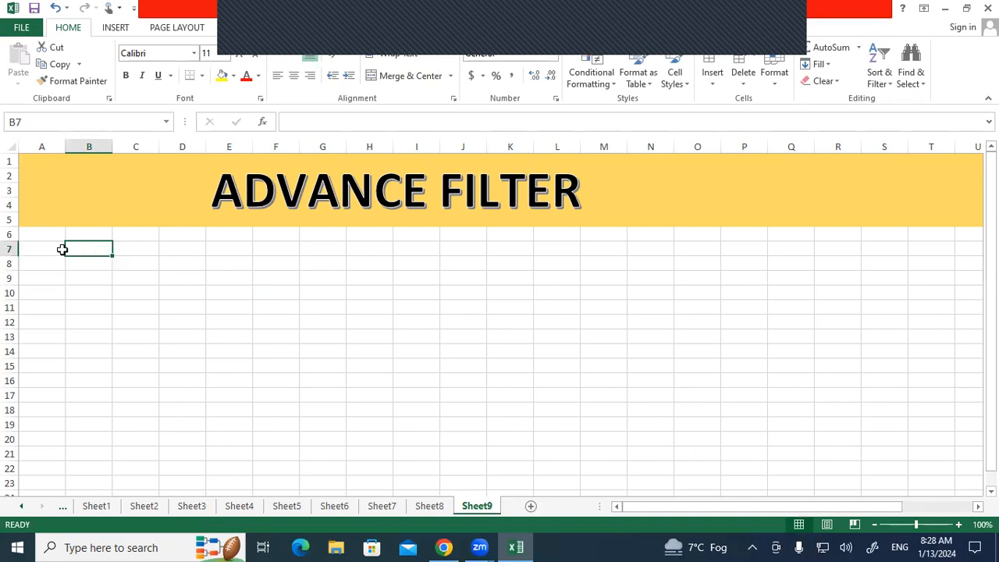
{"action": "left_click", "coordinate": [50, 249]}
{"action": "type", "text": "EMP ID"}
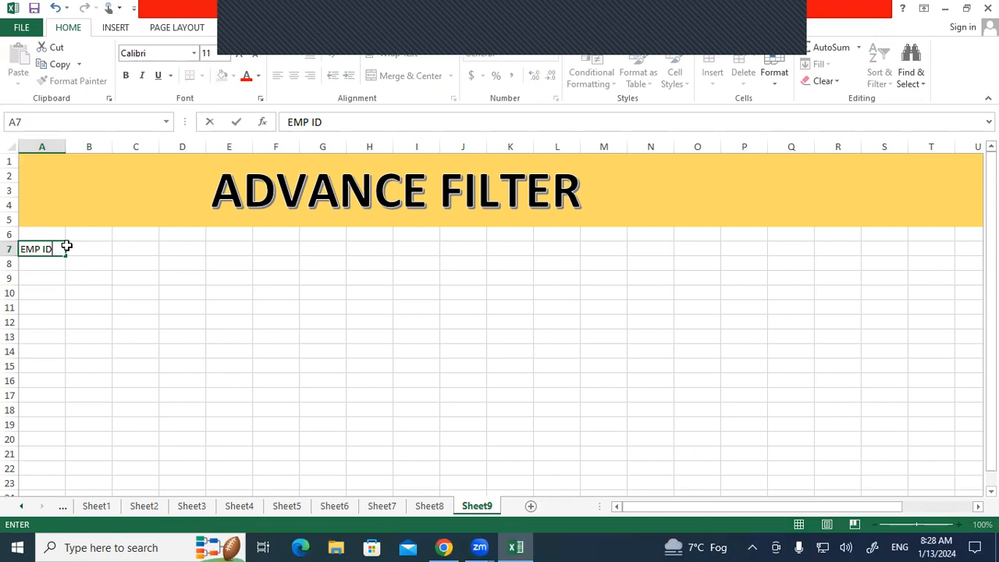
{"action": "key", "text": "Tab"}
{"action": "type", "text": "EMP"}
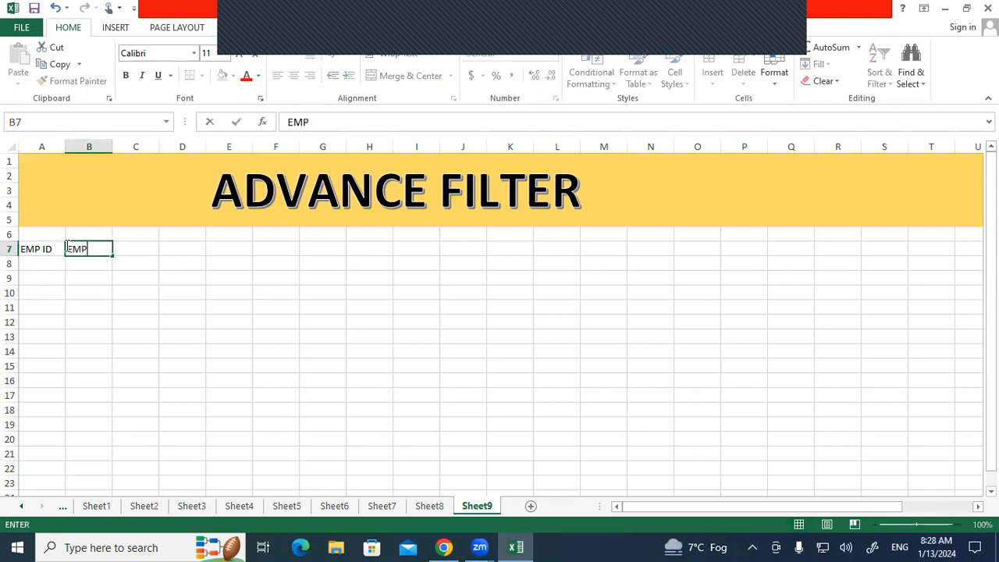
{"action": "type", "text": " NAME"}
{"action": "key", "text": "Tab"}
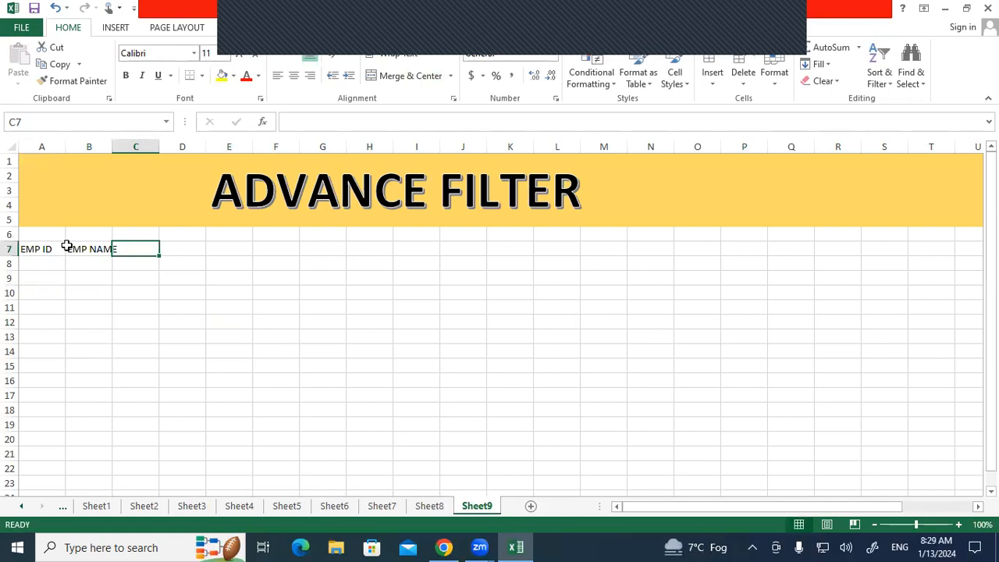
{"action": "type", "text": "SALES OF 2021"}
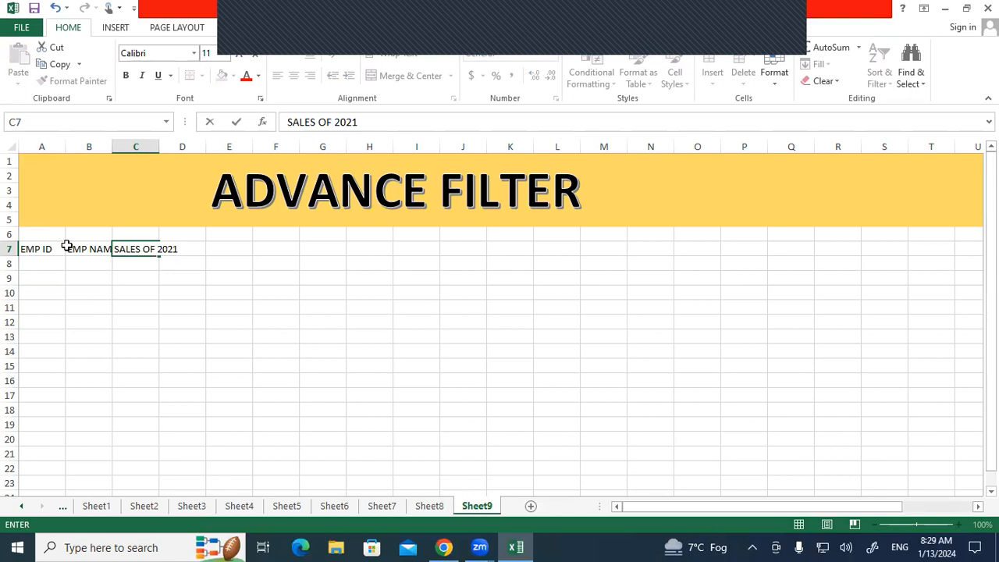
{"action": "key", "text": "Tab"}
Step: Copy the SALES OF 2021 heading into cells D7 and E7
{"action": "left_click", "coordinate": [138, 245]}
{"action": "key", "text": "ctrl+c"}
{"action": "left_click", "coordinate": [171, 247]}
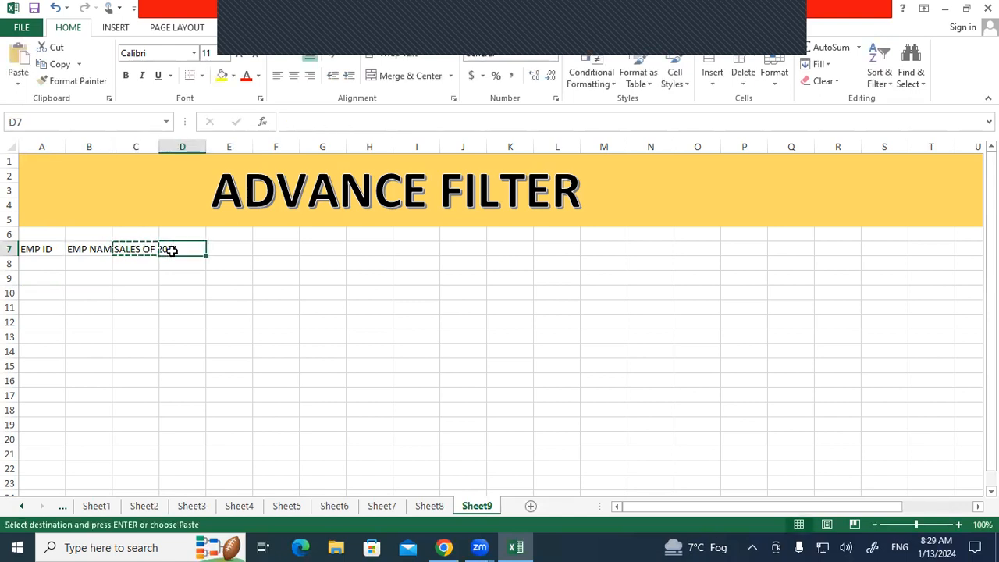
{"action": "key", "text": "ctrl+v"}
{"action": "left_click", "coordinate": [221, 247]}
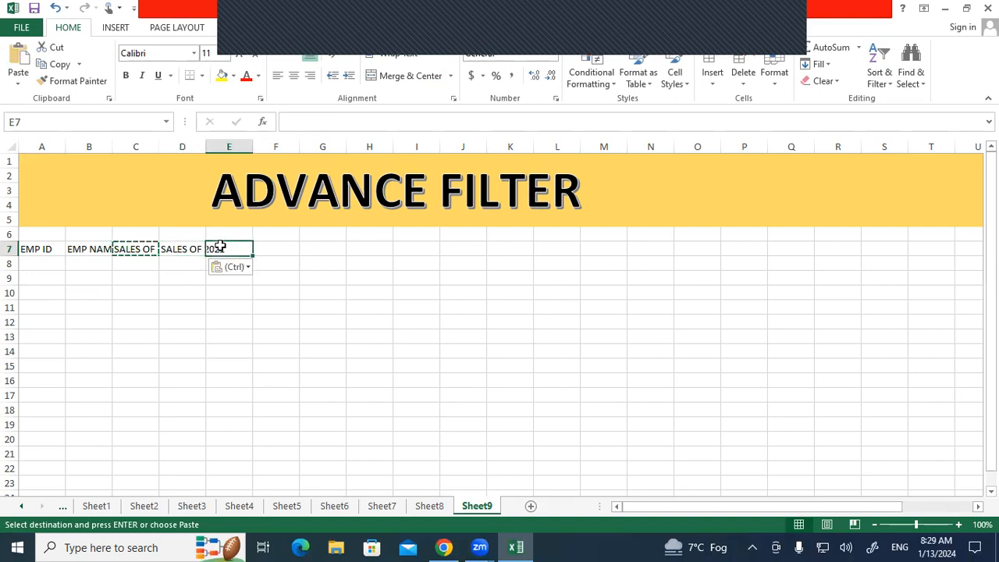
{"action": "key", "text": "ctrl+v"}
Step: Change the heading in E7 to SALES OF 2023 and the one in D7 to SALES OF 2022
{"action": "left_click", "coordinate": [360, 122]}
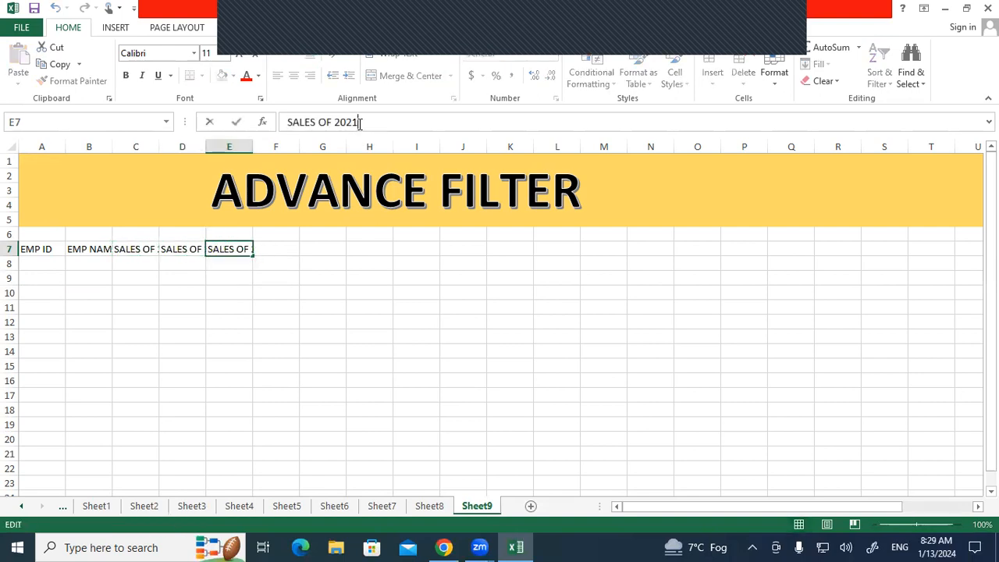
{"action": "key", "text": "BackSpace"}
{"action": "type", "text": "3"}
{"action": "key", "text": "Return"}
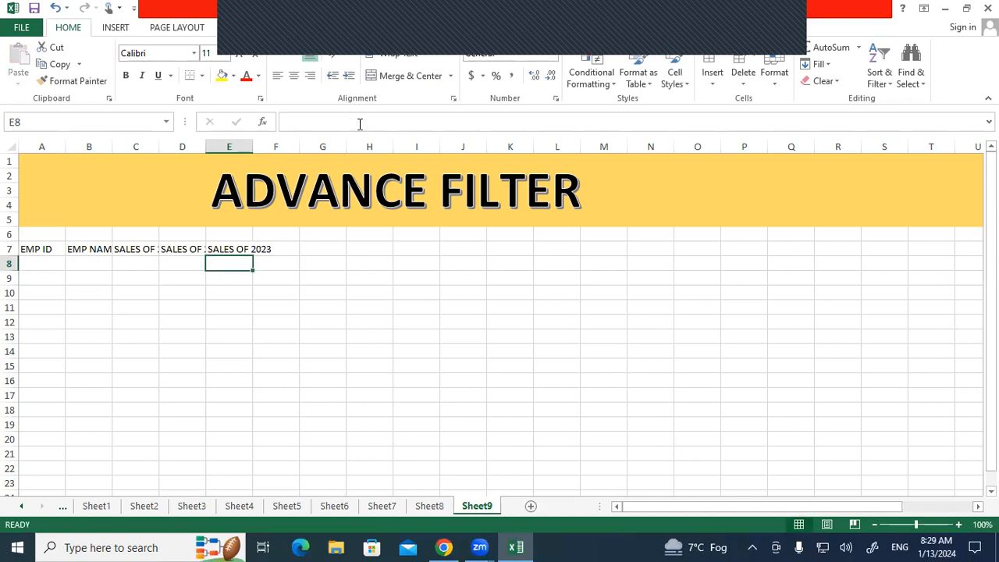
{"action": "left_click", "coordinate": [194, 249]}
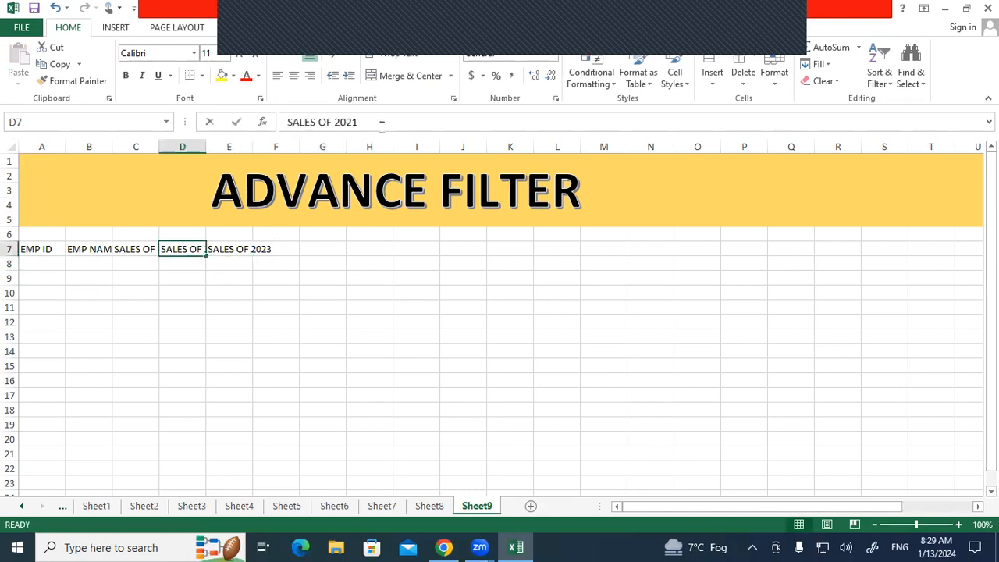
{"action": "left_click", "coordinate": [381, 125]}
{"action": "key", "text": "BackSpace"}
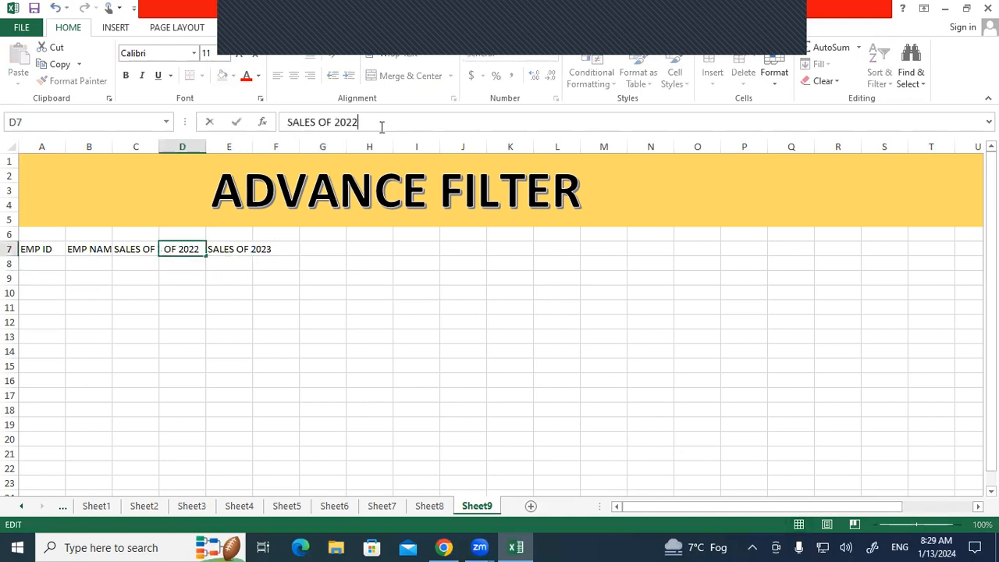
{"action": "key", "text": "Return"}
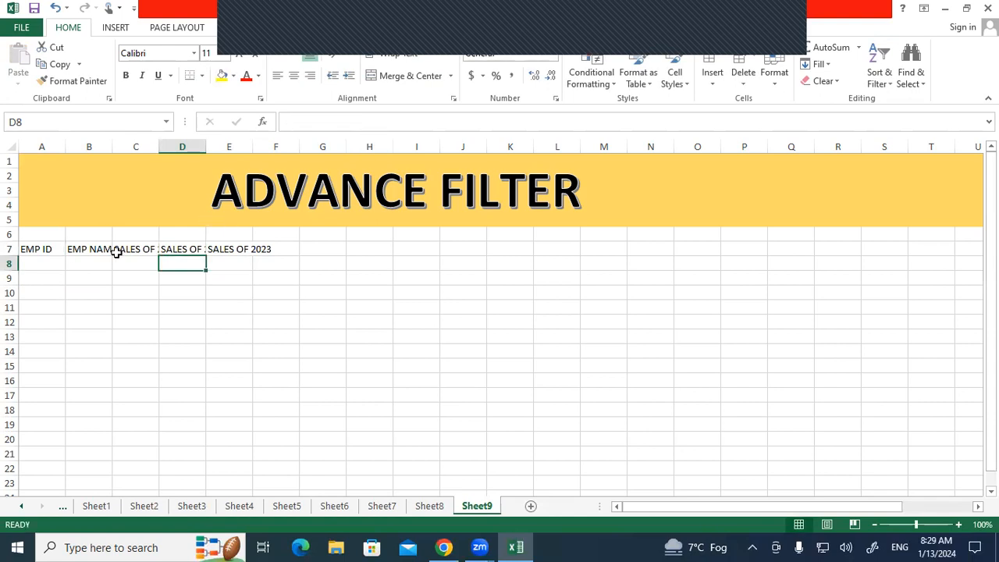
Step: Add the heading TOTAL SALES in cell F7
{"action": "left_click", "coordinate": [288, 249]}
{"action": "type", "text": "TOTAL SALES"}
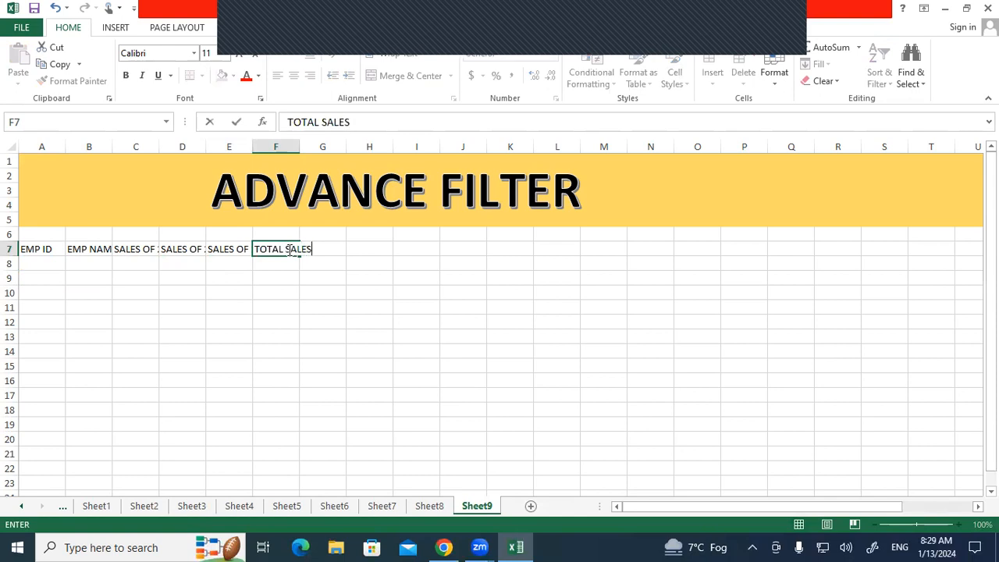
{"action": "key", "text": "Return"}
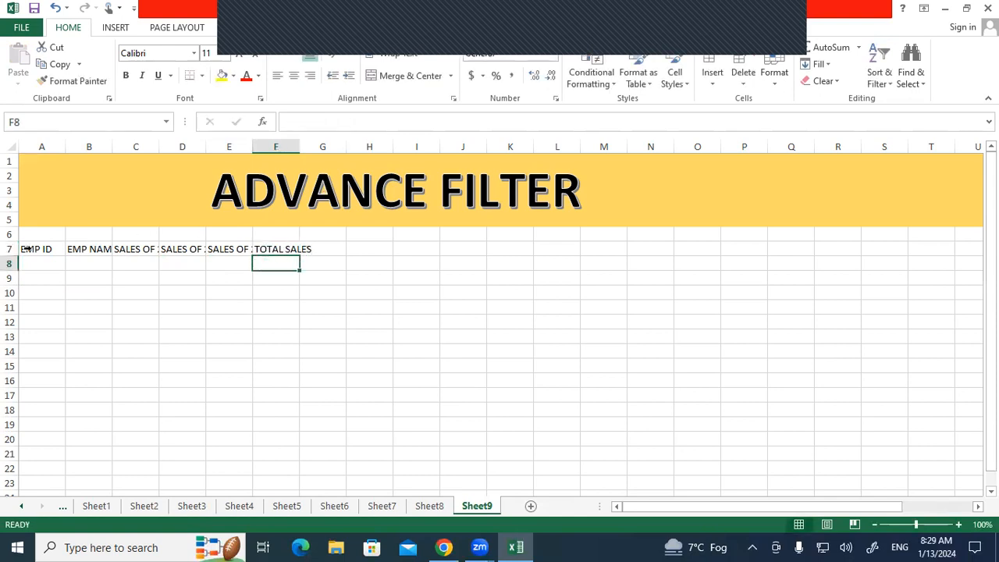
Step: Make the headings in A7:F7 bold and enlarge their font to size 18
{"action": "left_click_drag", "start_coordinate": [33, 253], "coordinate": [285, 249]}
{"action": "left_click", "coordinate": [126, 75]}
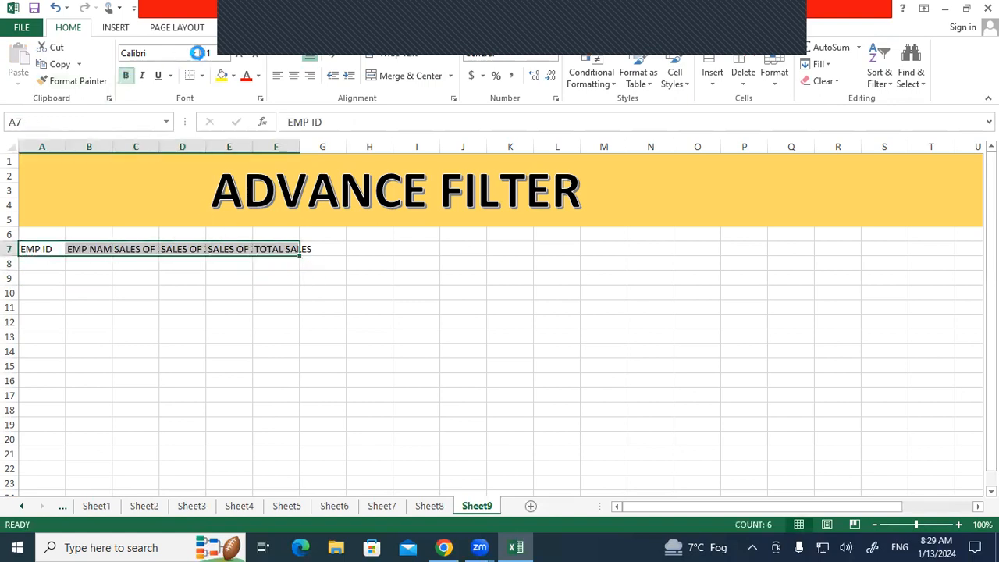
{"action": "left_click", "coordinate": [241, 54]}
{"action": "left_click", "coordinate": [240, 55]}
{"action": "left_click", "coordinate": [241, 54]}
{"action": "left_click", "coordinate": [240, 55]}
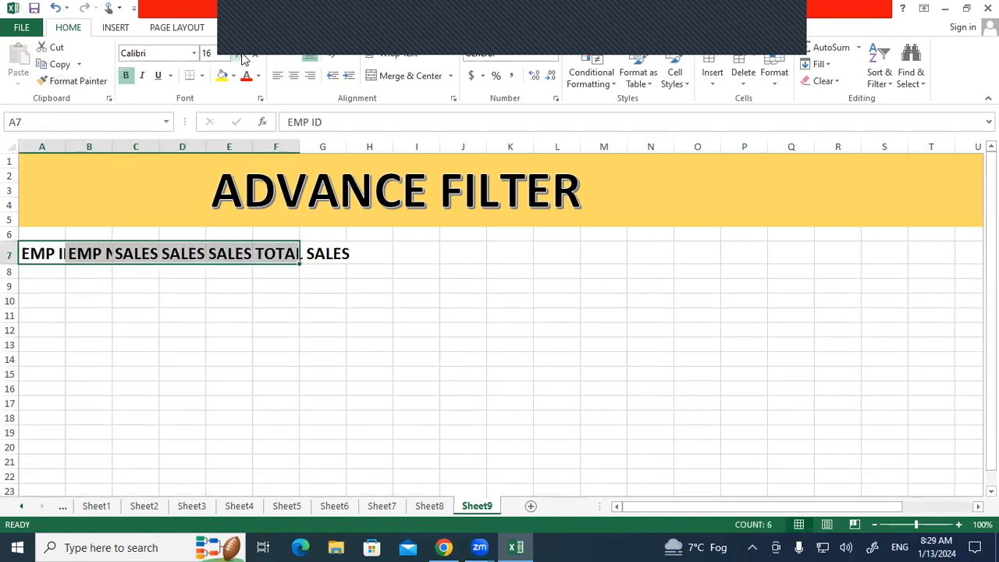
Step: Autofit the widths of columns A to F to their headings
{"action": "left_click_drag", "start_coordinate": [44, 148], "coordinate": [285, 145]}
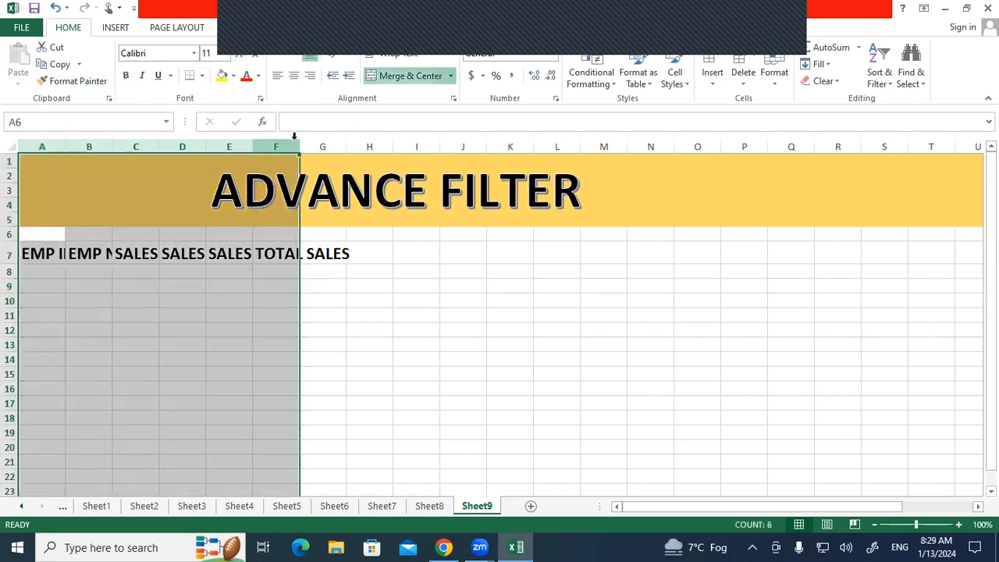
{"action": "double_click", "coordinate": [299, 146]}
{"action": "left_click", "coordinate": [635, 244]}
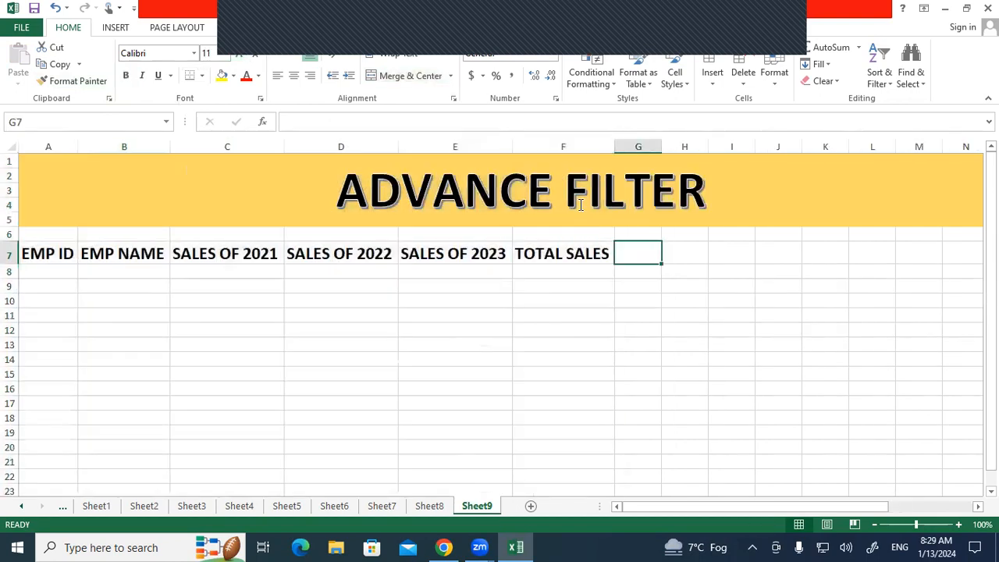
Step: Move the ADVANCE FILTER title along the banner so it sits above columns C to F
{"action": "left_click", "coordinate": [587, 195]}
{"action": "left_click_drag", "start_coordinate": [575, 224], "coordinate": [479, 215]}
{"action": "left_click", "coordinate": [519, 329]}
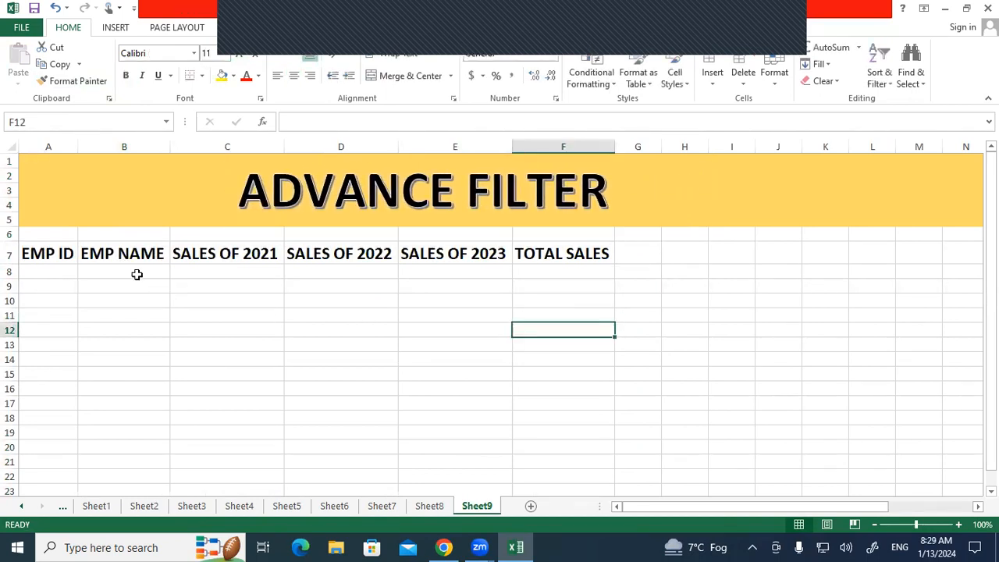
Step: Apply All Borders to the heading cells A7:F7
{"action": "left_click_drag", "start_coordinate": [71, 254], "coordinate": [562, 253]}
{"action": "left_click", "coordinate": [203, 78]}
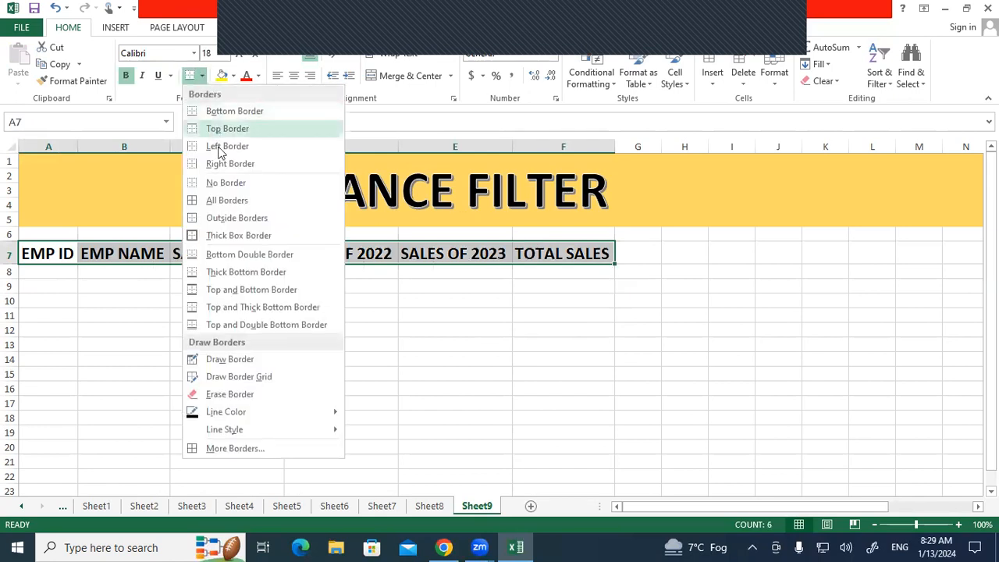
{"action": "left_click", "coordinate": [224, 200]}
{"action": "left_click", "coordinate": [575, 345]}
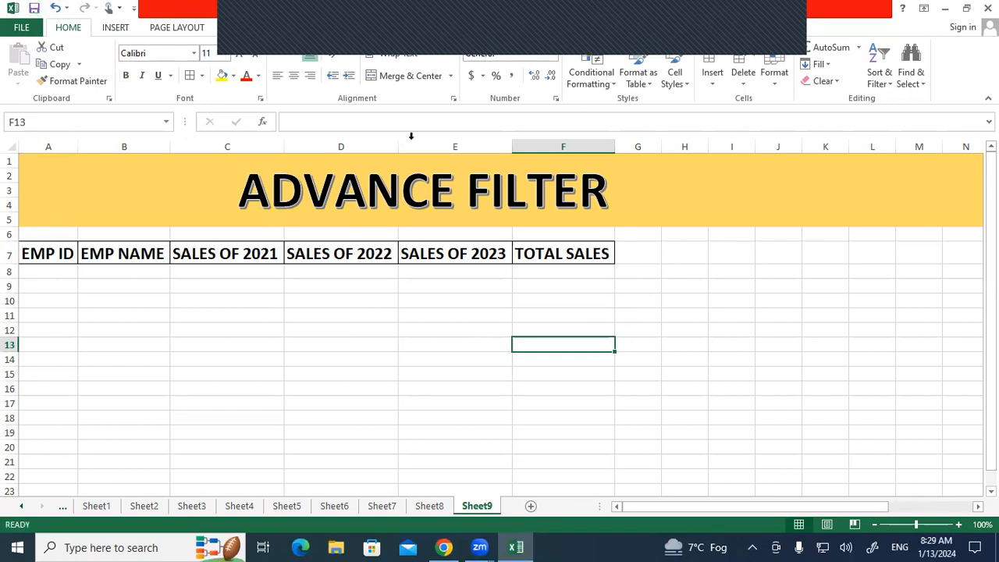
Step: Enter the employee IDs 101 and 102 in cells A8 and A9
{"action": "left_click", "coordinate": [161, 317]}
{"action": "left_click", "coordinate": [55, 269]}
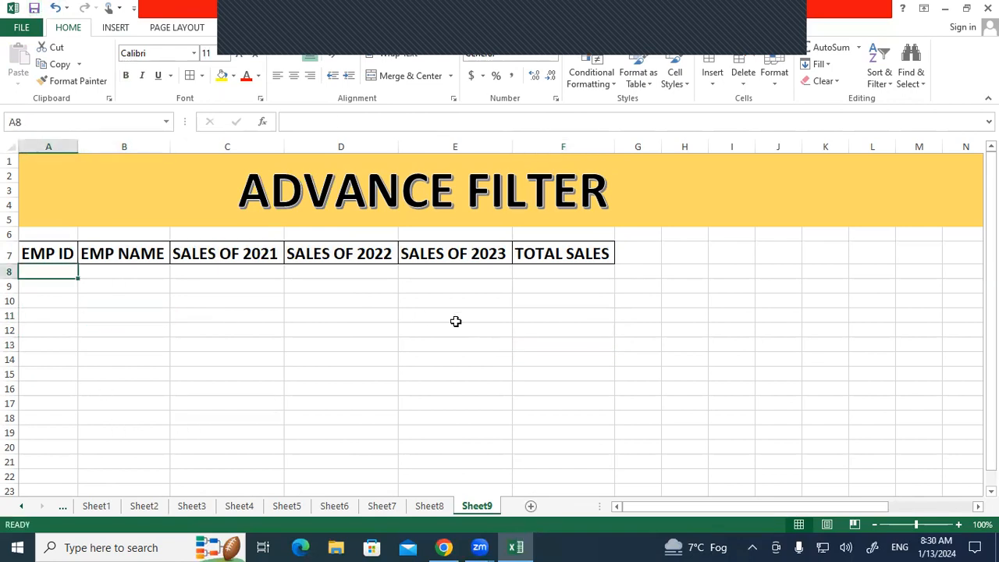
{"action": "type", "text": "101"}
{"action": "key", "text": "Return"}
{"action": "type", "text": "1"}
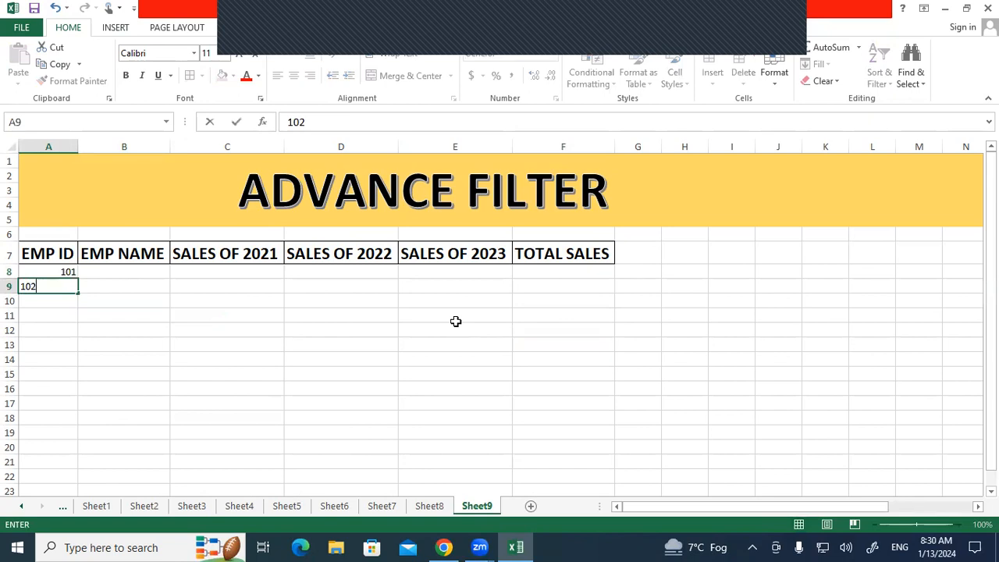
{"action": "type", "text": "02"}
{"action": "key", "text": "Return"}
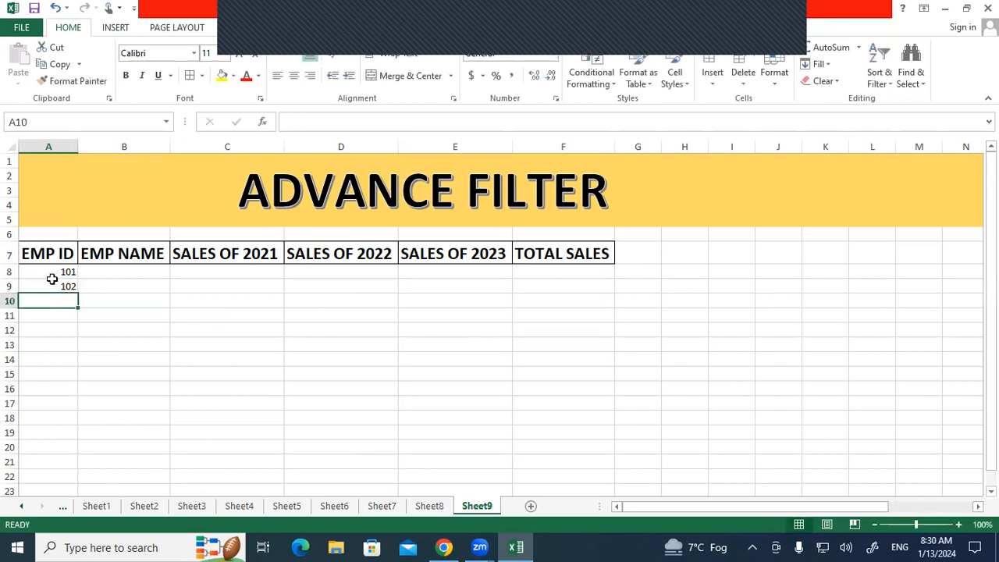
Step: Extend the EMP ID number series down to 105 in cell A12
{"action": "left_click_drag", "start_coordinate": [50, 272], "coordinate": [72, 341]}
{"action": "left_click", "coordinate": [265, 344]}
{"action": "left_click", "coordinate": [65, 278]}
{"action": "left_click_drag", "start_coordinate": [66, 278], "coordinate": [69, 330]}
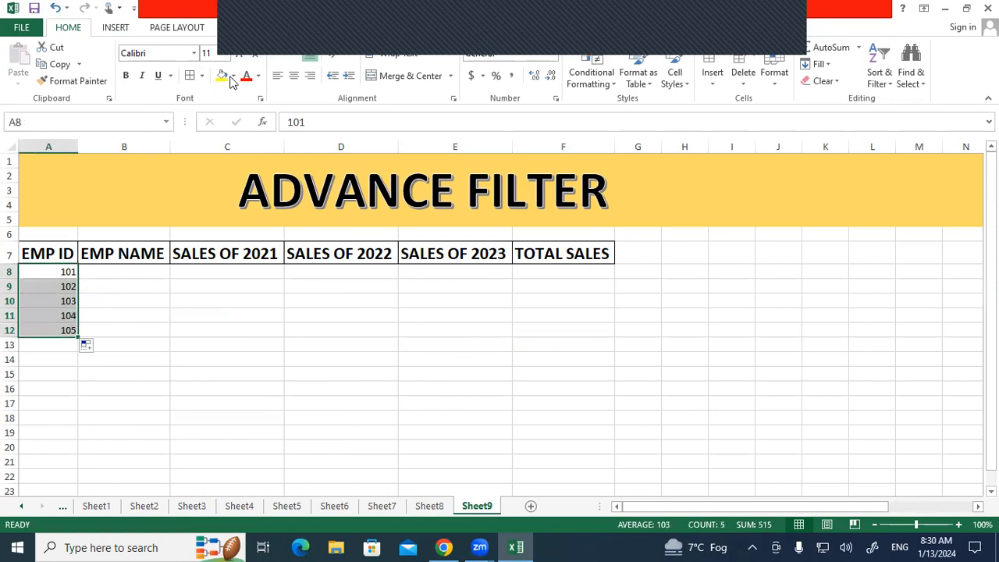
Step: Enlarge the font of the employee IDs in A8:A12 to size 16
{"action": "left_click", "coordinate": [238, 53]}
{"action": "left_click", "coordinate": [239, 53]}
{"action": "left_click", "coordinate": [239, 53]}
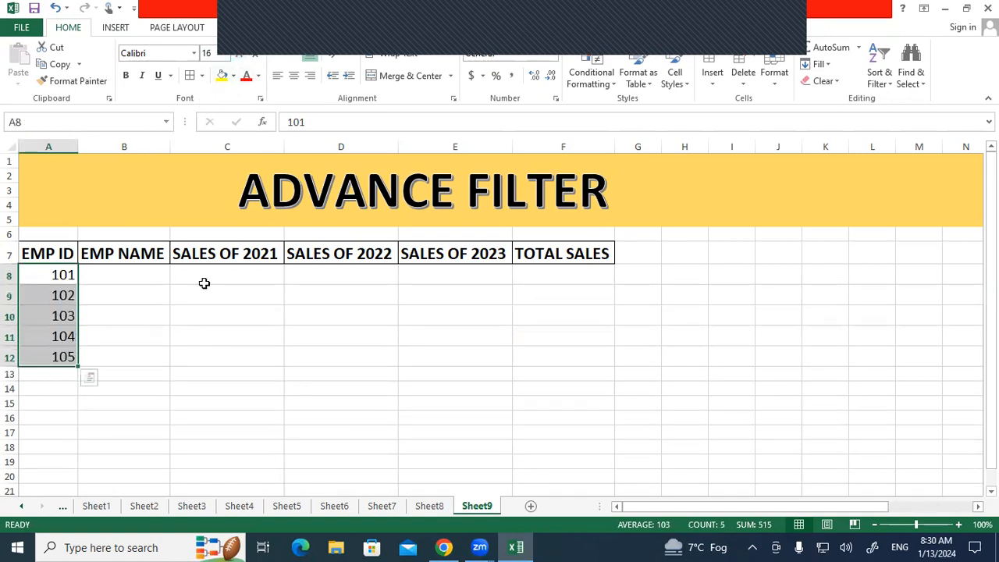
Step: Apply All Borders to the whole table range A7:F12 and save the workbook
{"action": "left_click", "coordinate": [208, 266]}
{"action": "left_click_drag", "start_coordinate": [59, 257], "coordinate": [544, 357]}
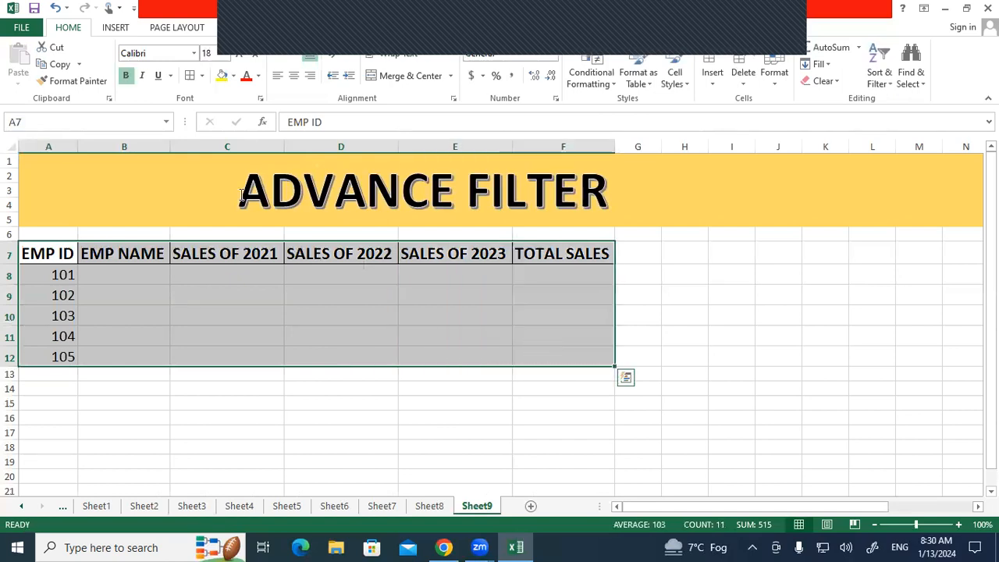
{"action": "left_click", "coordinate": [190, 75]}
{"action": "left_click", "coordinate": [741, 290]}
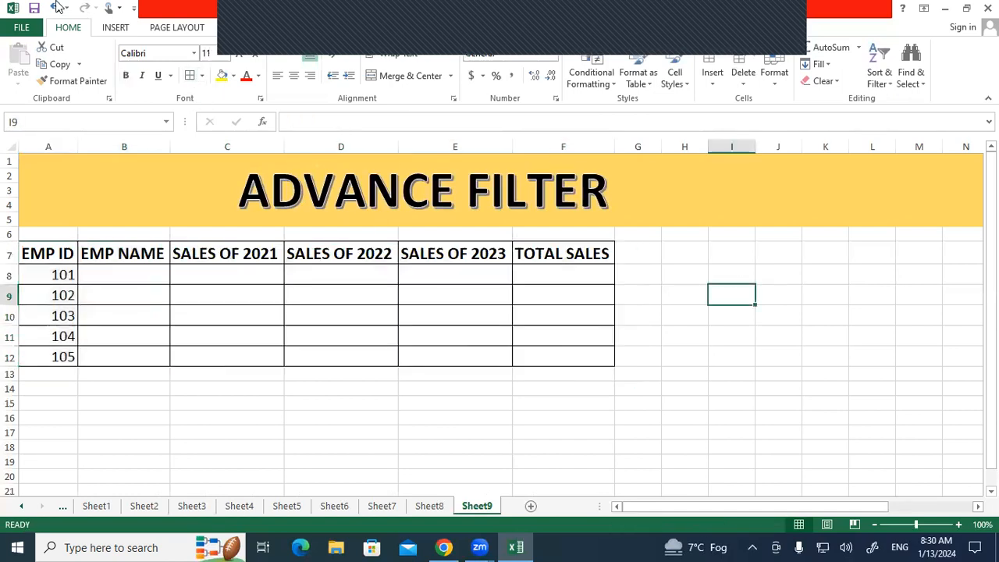
{"action": "left_click", "coordinate": [35, 9]}
{"action": "left_click", "coordinate": [380, 371]}
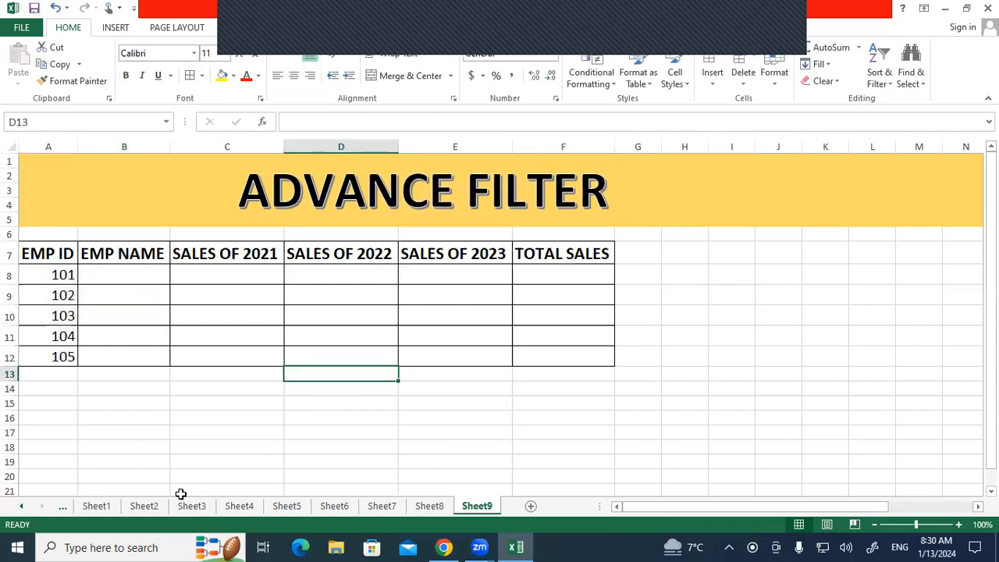
Step: Copy the five employee names from C9:C13 on Sheet1 into the EMP NAME column of Sheet9, starting at B8
{"action": "left_click", "coordinate": [148, 505]}
{"action": "left_click", "coordinate": [96, 505]}
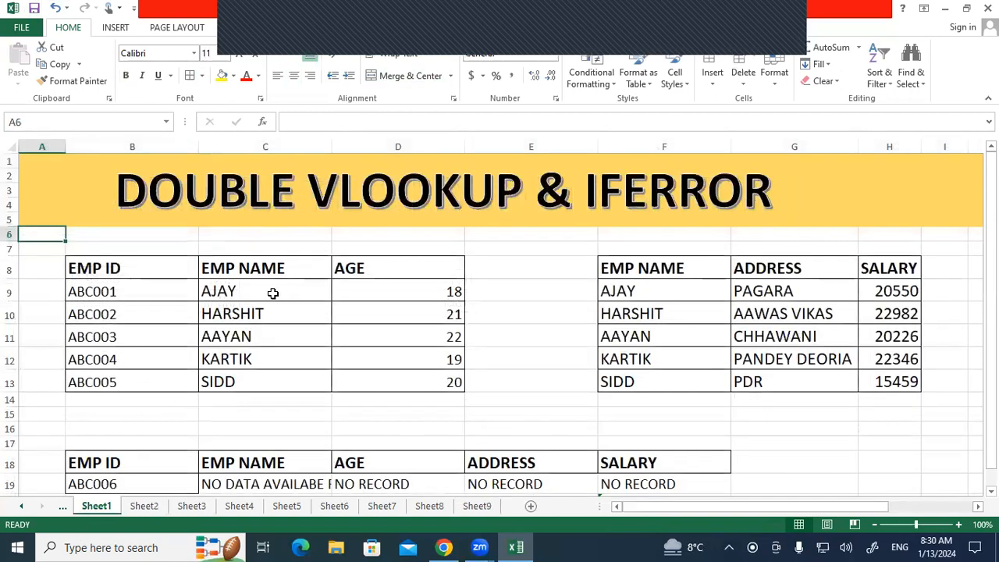
{"action": "left_click", "coordinate": [273, 291]}
{"action": "left_click_drag", "start_coordinate": [272, 328], "coordinate": [271, 375]}
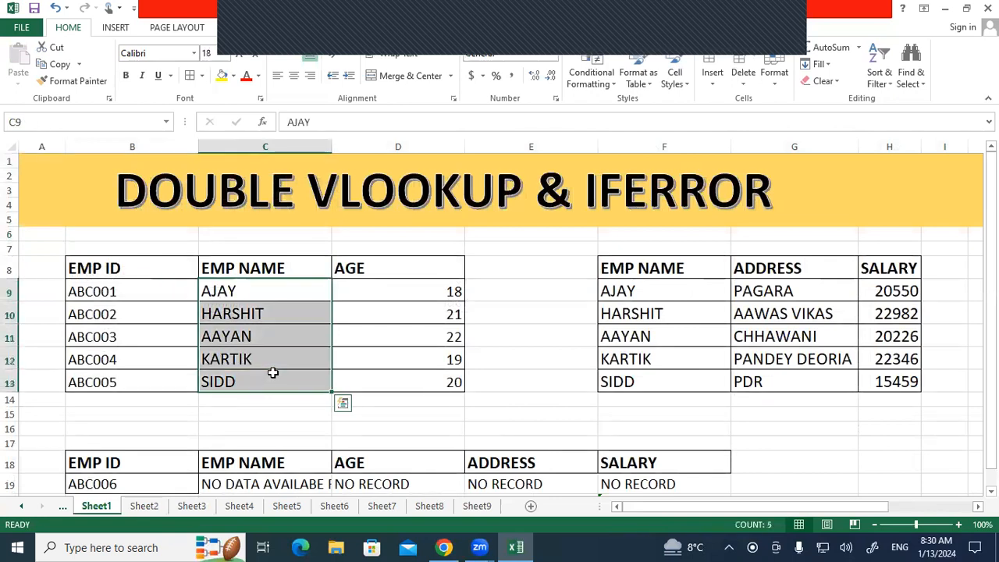
{"action": "key", "text": "ctrl+c"}
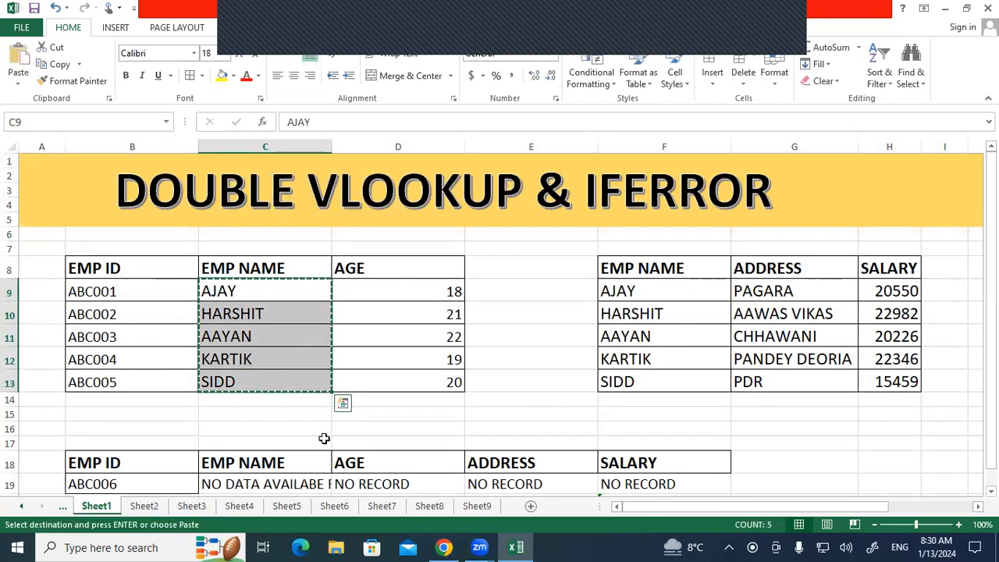
{"action": "left_click", "coordinate": [477, 506]}
{"action": "left_click", "coordinate": [142, 280]}
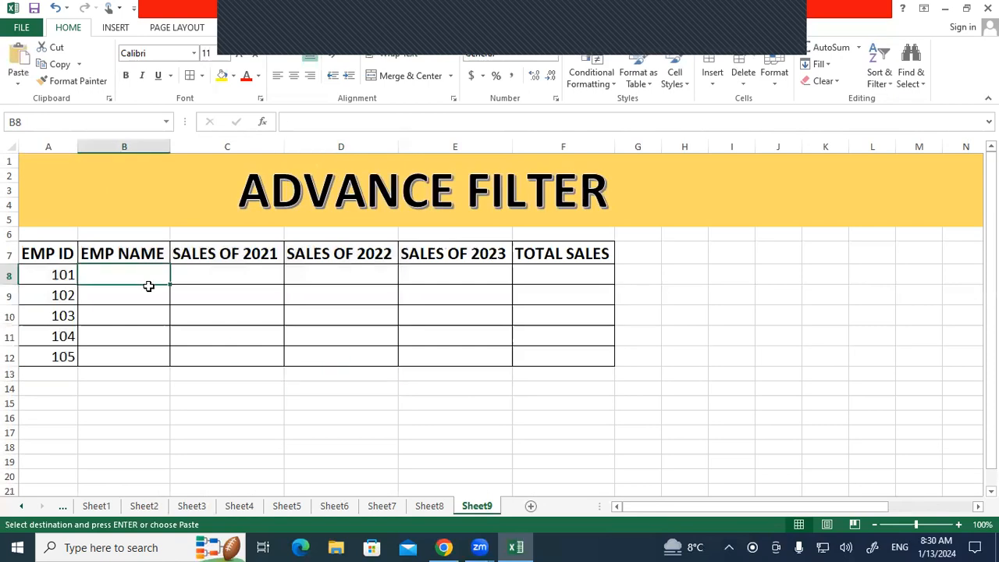
{"action": "key", "text": "ctrl+v"}
{"action": "left_click", "coordinate": [274, 387]}
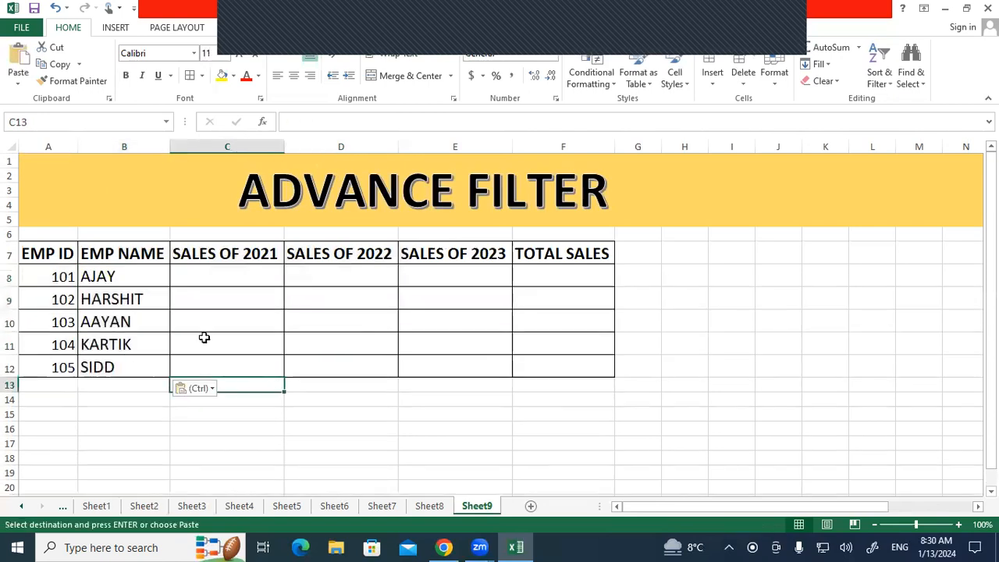
{"action": "left_click", "coordinate": [202, 276]}
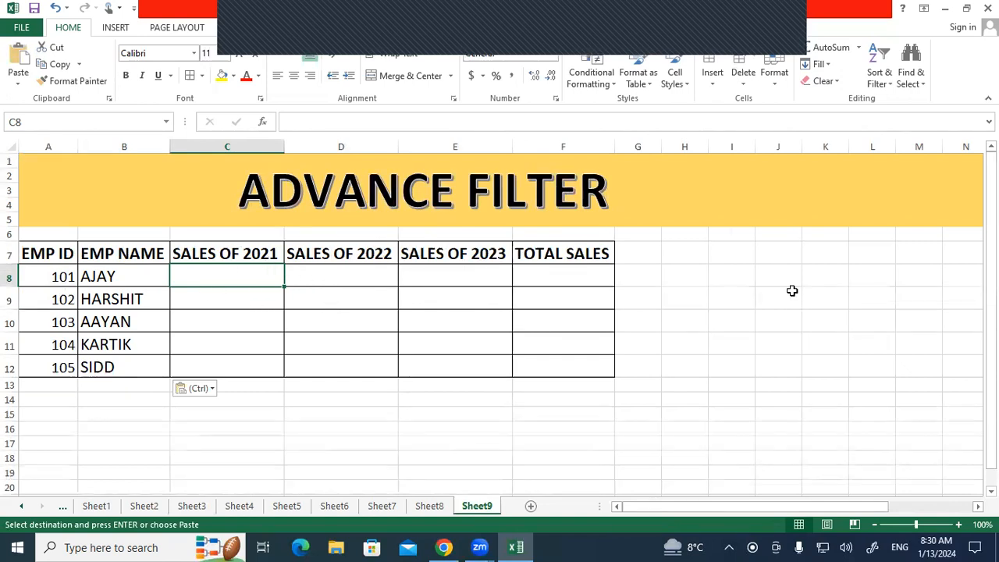
Step: Enter =RANDBETWEEN(5000,15000) in cell C8 for the first employee's 2021 sales
{"action": "key", "text": "Escape"}
{"action": "type", "text": "=RA"}
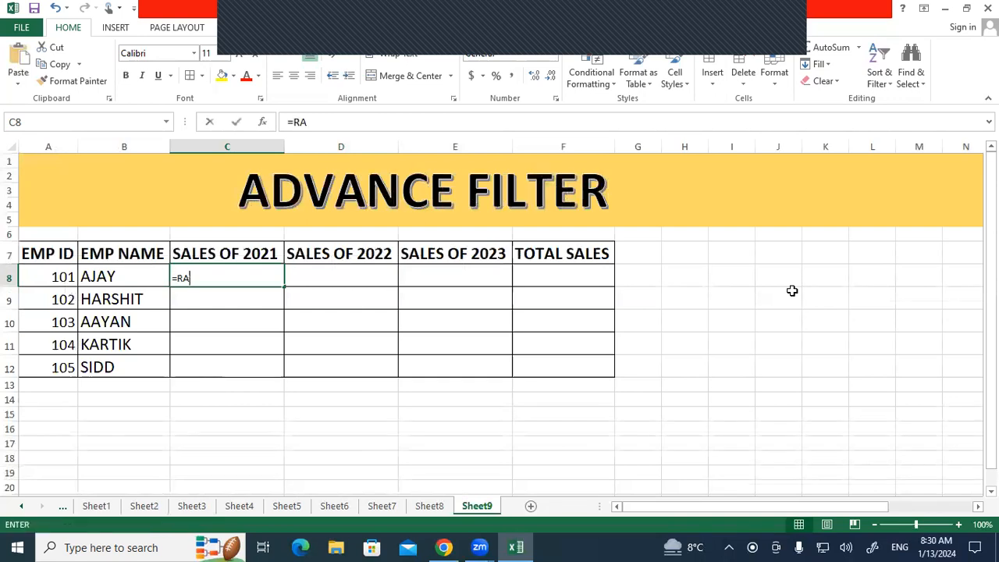
{"action": "type", "text": "ND"}
{"action": "key", "text": "Down"}
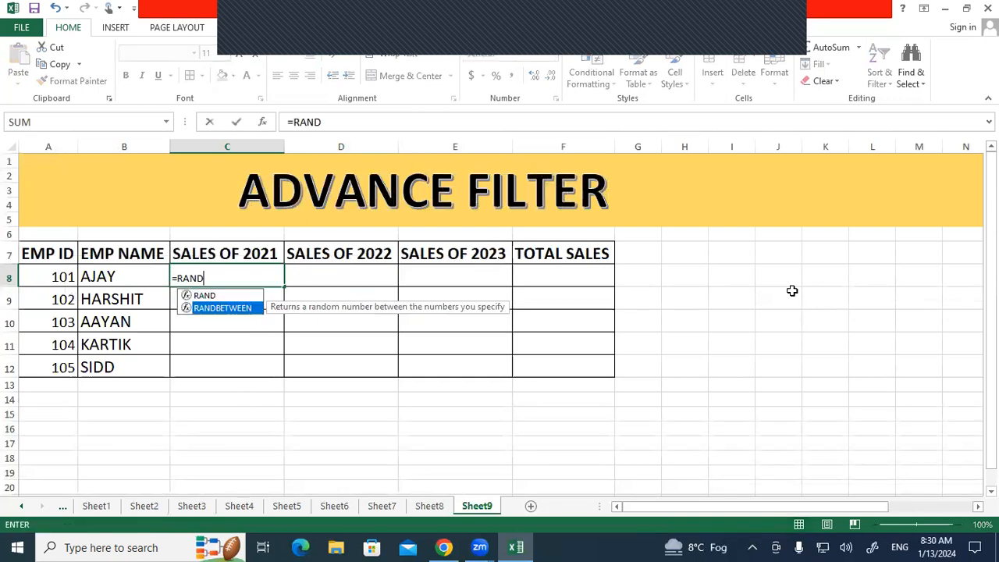
{"action": "key", "text": "Tab"}
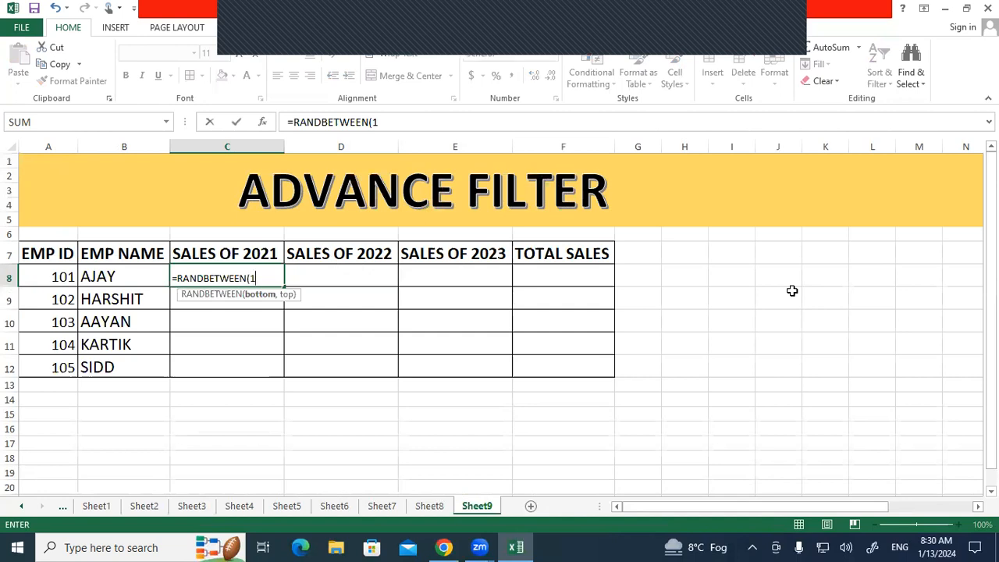
{"action": "type", "text": "1000,1500"}
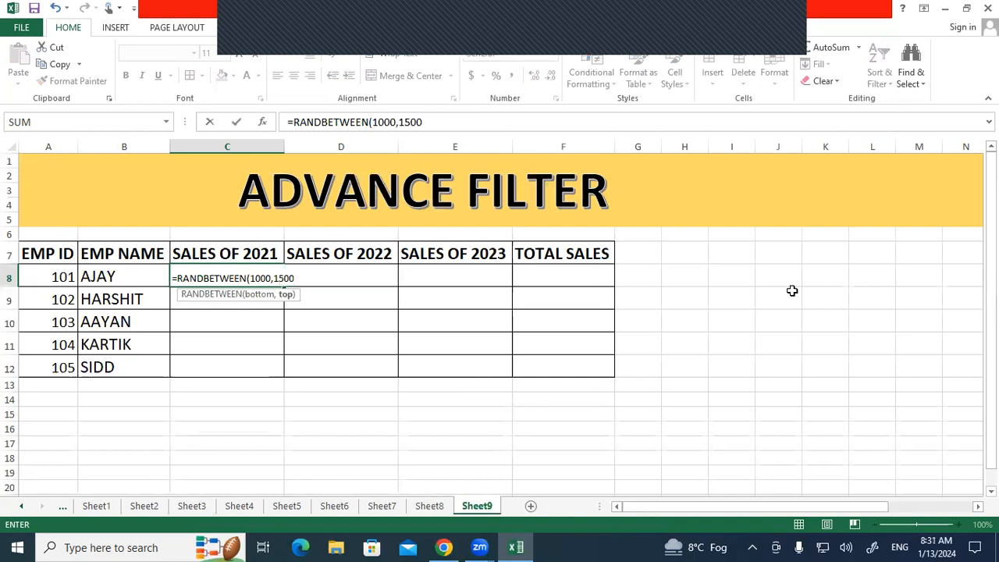
{"action": "key", "text": "BackSpace"}
{"action": "key", "text": "BackSpace"}
{"action": "key", "text": "BackSpace"}
{"action": "key", "text": "BackSpace"}
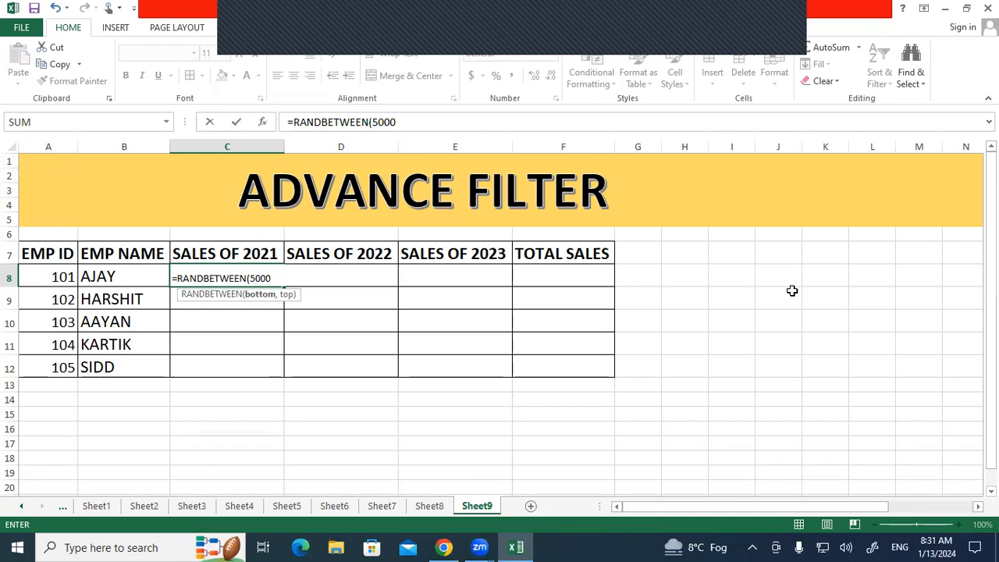
{"action": "type", "text": ",15000"}
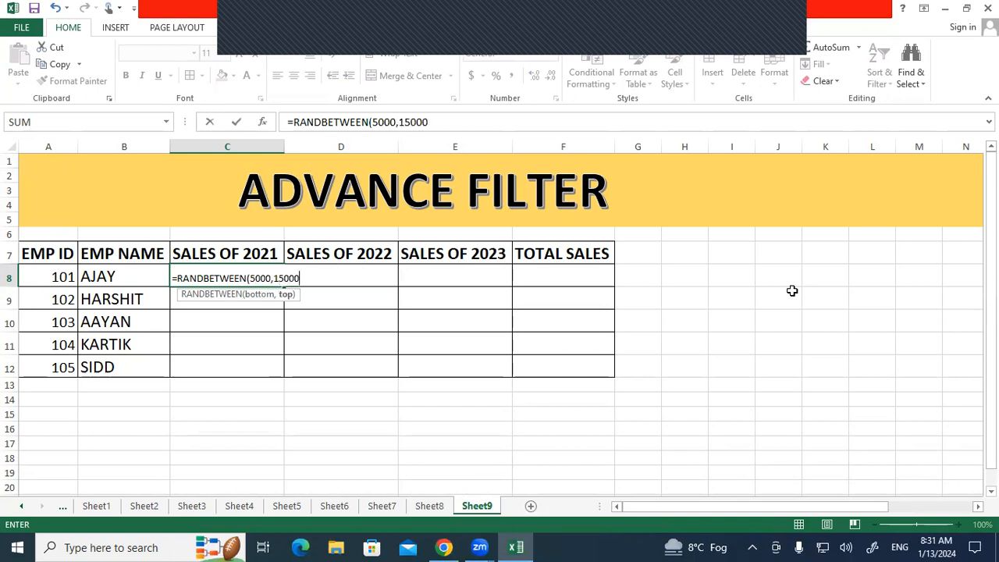
{"action": "type", "text": ")"}
{"action": "key", "text": "Return"}
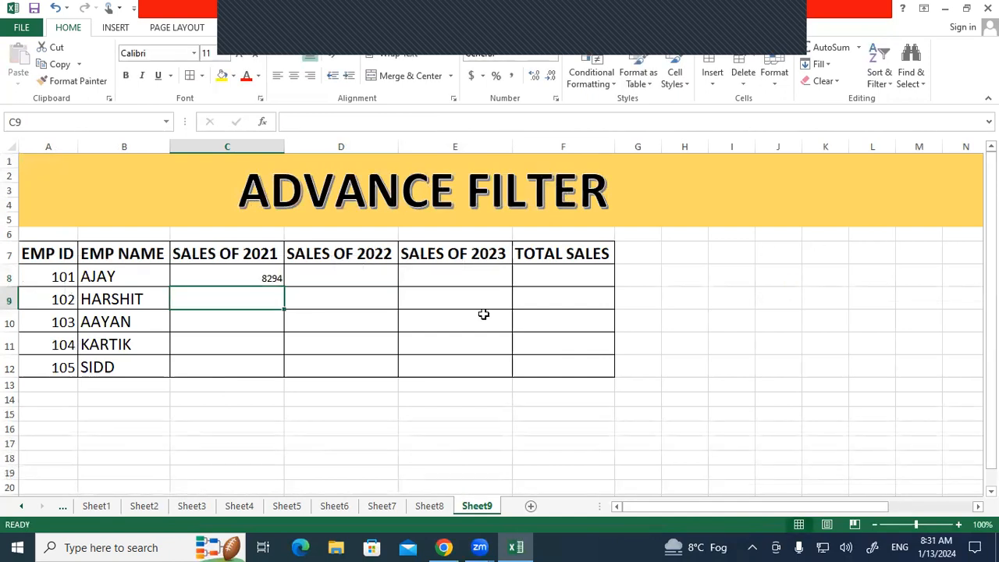
Step: Fill the 2021 sales formula down to C12 and convert C8:C12 to fixed values with Paste Special Values
{"action": "left_click", "coordinate": [278, 279]}
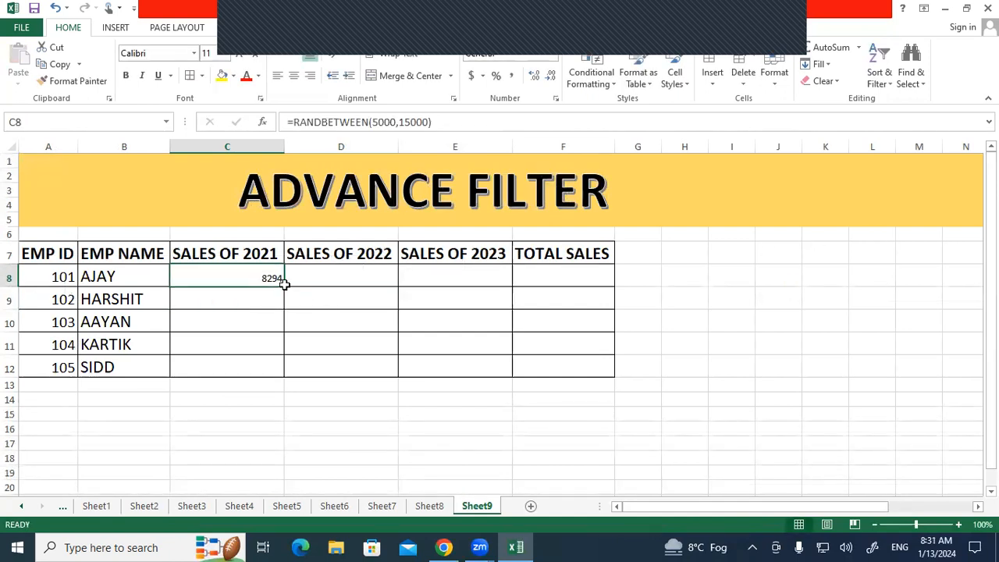
{"action": "left_click_drag", "start_coordinate": [283, 285], "coordinate": [279, 370]}
{"action": "right_click", "coordinate": [253, 323]}
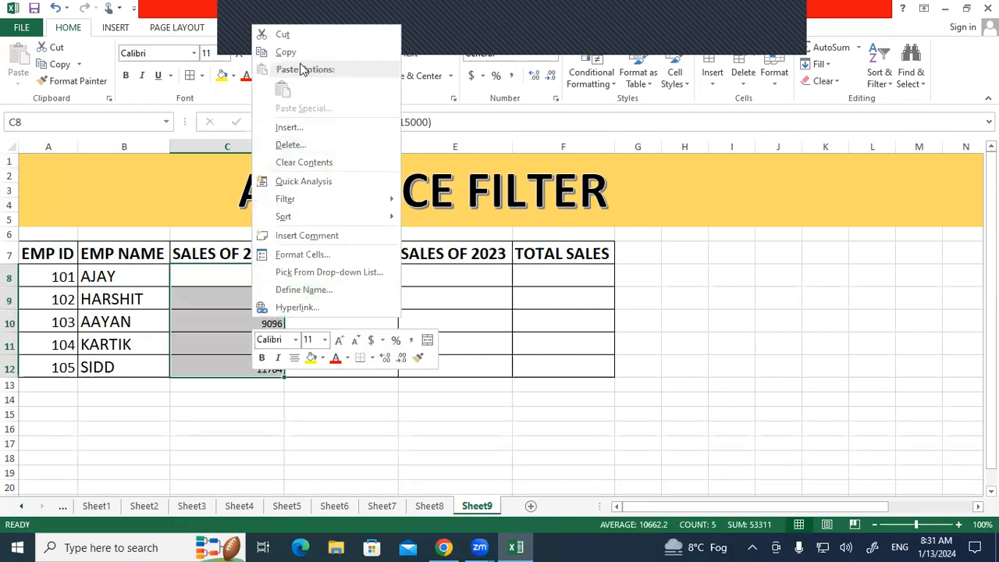
{"action": "left_click", "coordinate": [300, 53]}
{"action": "right_click", "coordinate": [233, 302]}
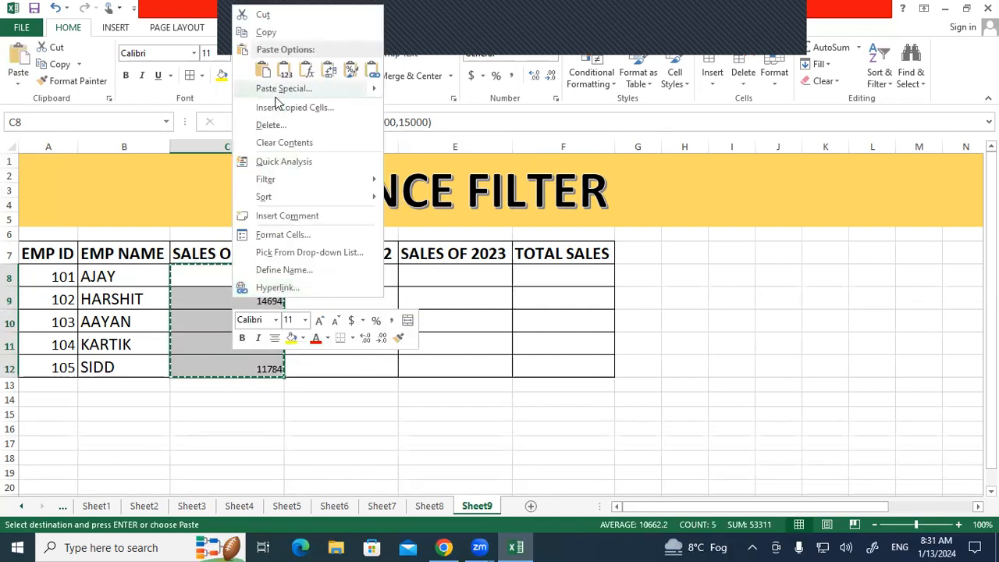
{"action": "left_click", "coordinate": [274, 92]}
{"action": "left_click", "coordinate": [162, 72]}
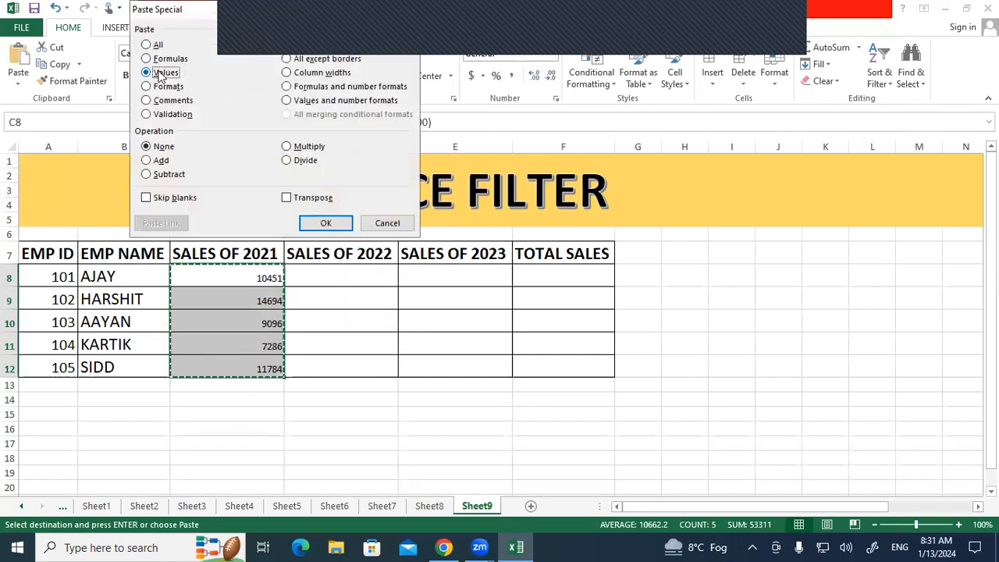
{"action": "left_click", "coordinate": [325, 221]}
{"action": "left_click", "coordinate": [621, 321]}
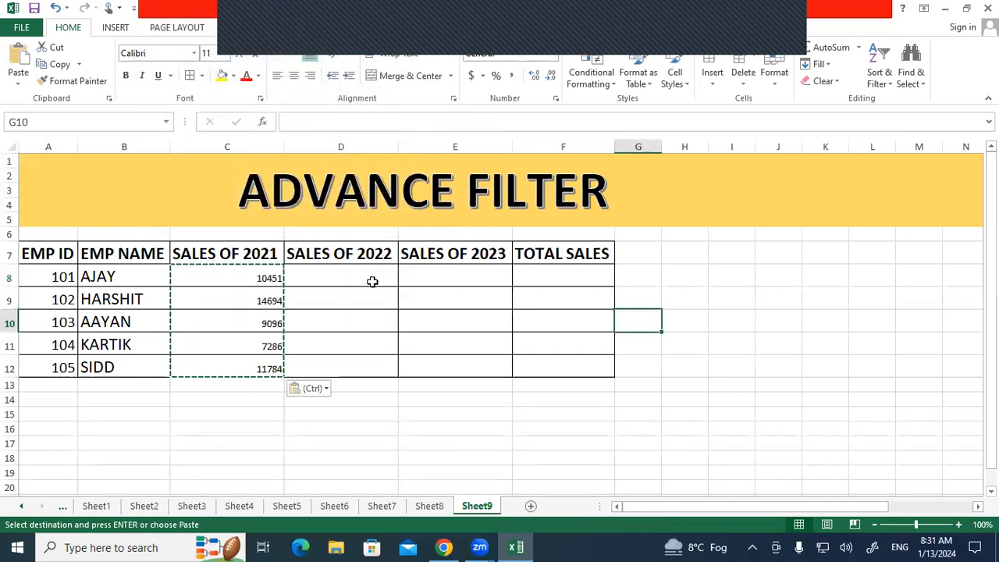
Step: Enter =RANDBETWEEN(15000,20000) in cell D8 for the first employee's 2022 sales
{"action": "left_click", "coordinate": [369, 281]}
{"action": "key", "text": "Escape"}
{"action": "type", "text": "=RA"}
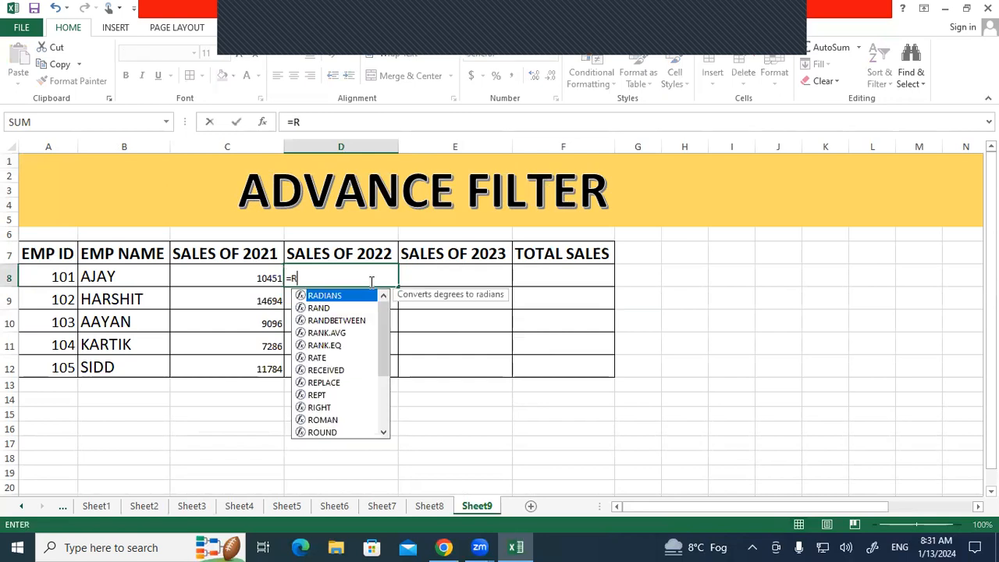
{"action": "key", "text": "Down"}
{"action": "key", "text": "Down"}
{"action": "key", "text": "Tab"}
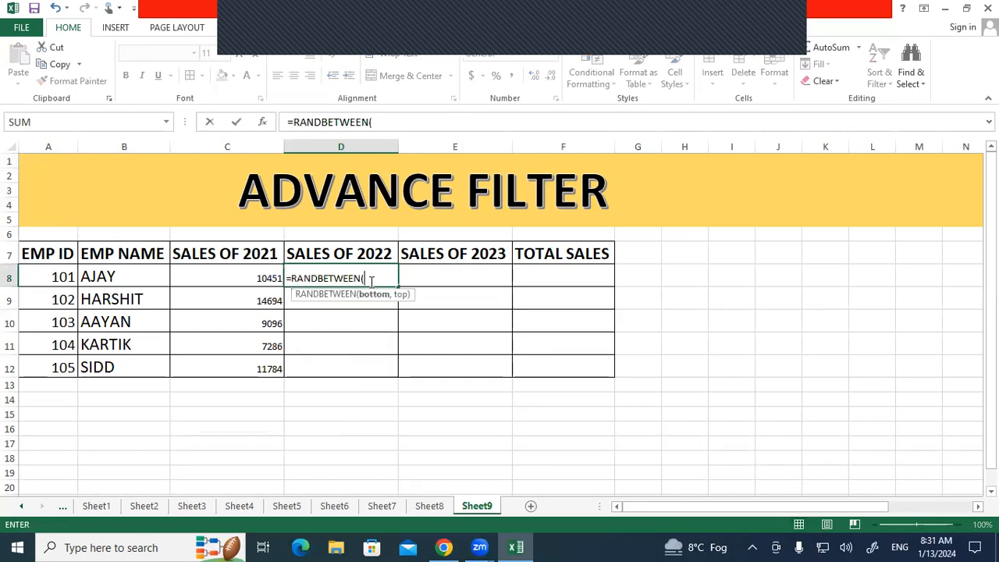
{"action": "type", "text": "15000,20000"}
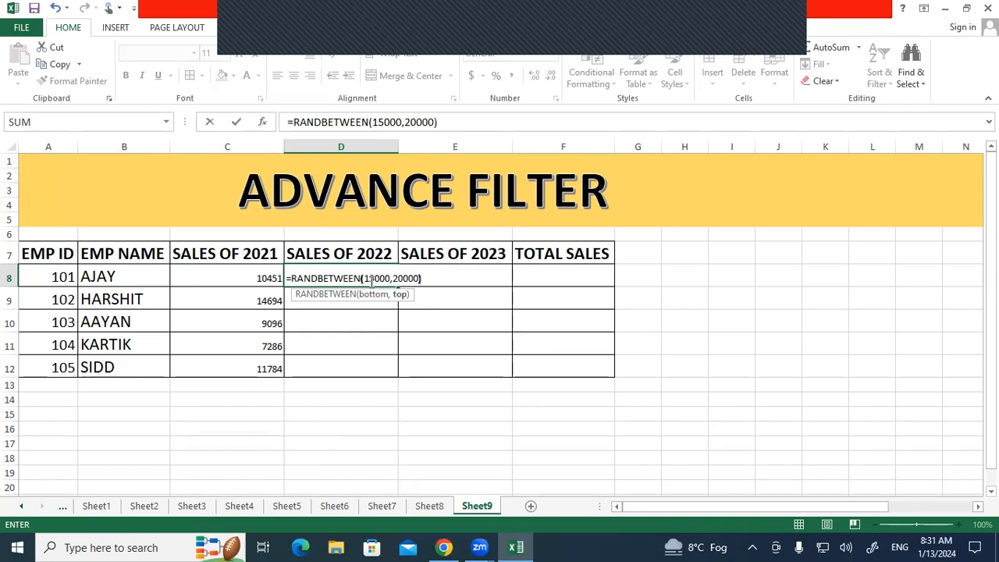
{"action": "key", "text": "Return"}
Step: Fill the 2022 sales formula down to D12 and convert D8:D12 to fixed values with Paste Special Values
{"action": "left_click", "coordinate": [373, 282]}
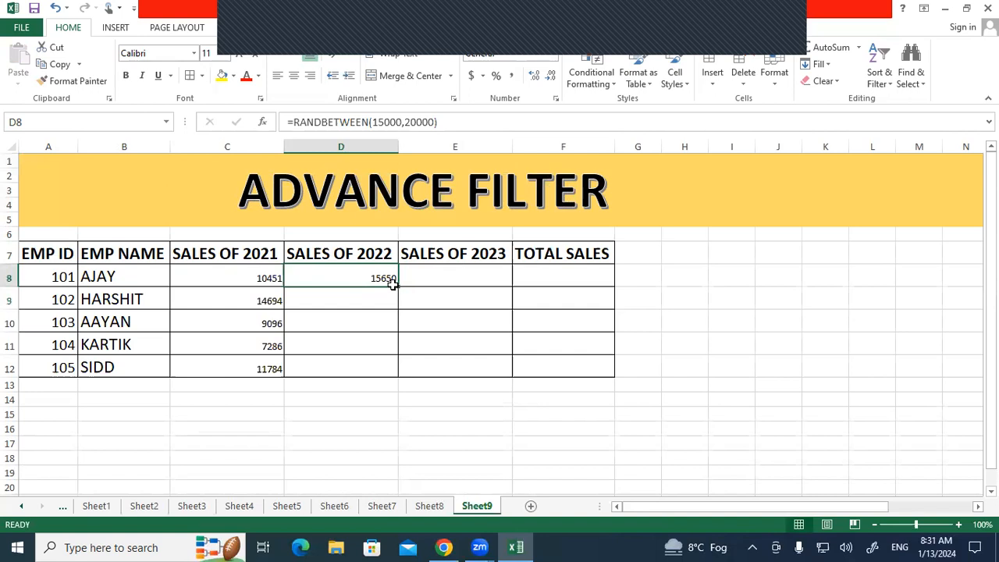
{"action": "left_click_drag", "start_coordinate": [398, 287], "coordinate": [388, 373]}
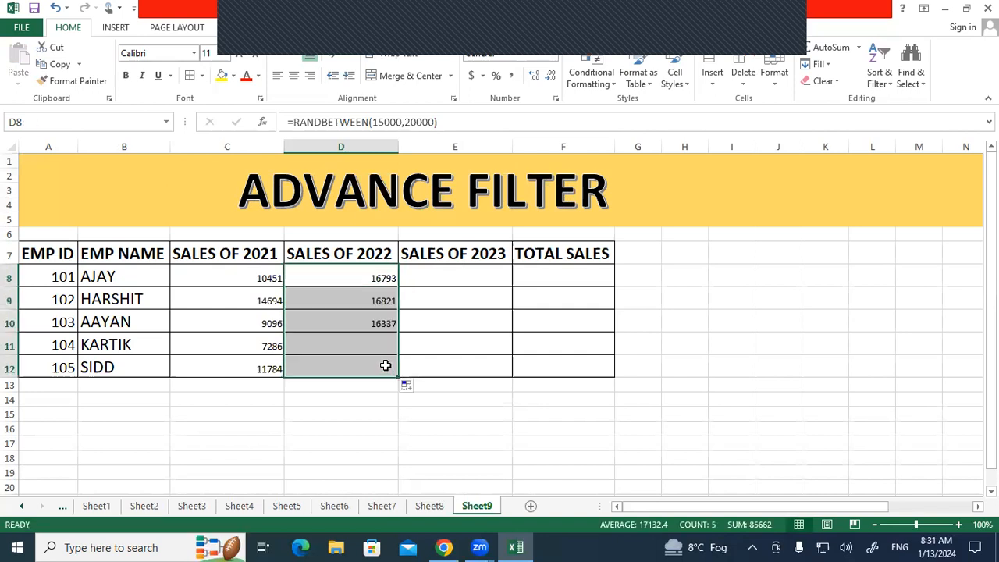
{"action": "right_click", "coordinate": [374, 334]}
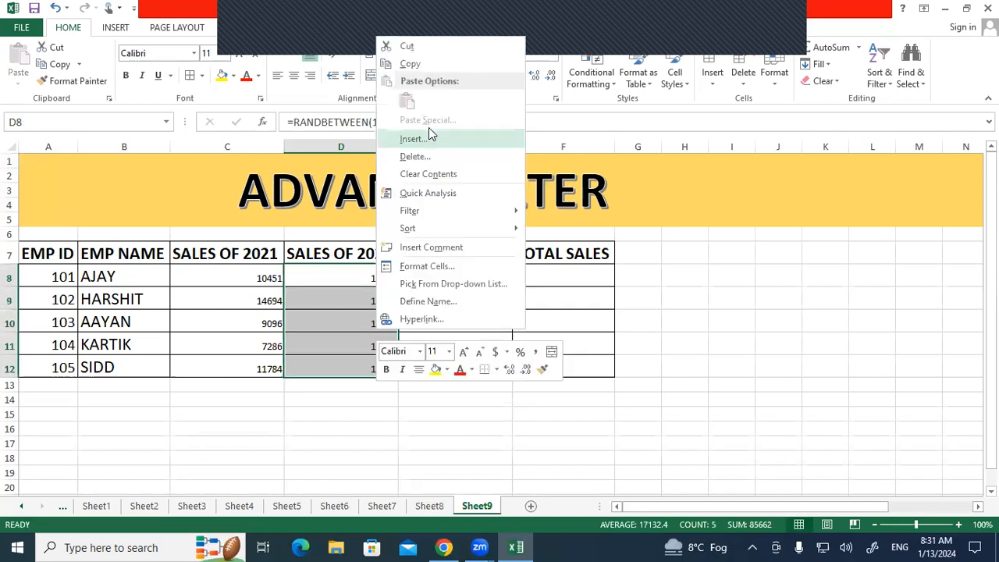
{"action": "left_click", "coordinate": [426, 57]}
{"action": "right_click", "coordinate": [344, 297]}
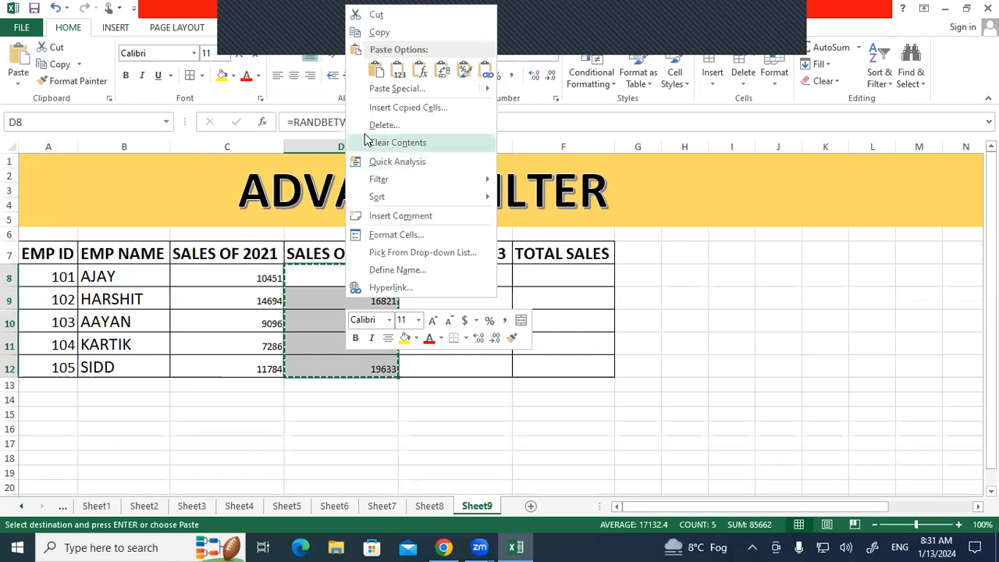
{"action": "left_click", "coordinate": [383, 89]}
{"action": "left_click", "coordinate": [273, 73]}
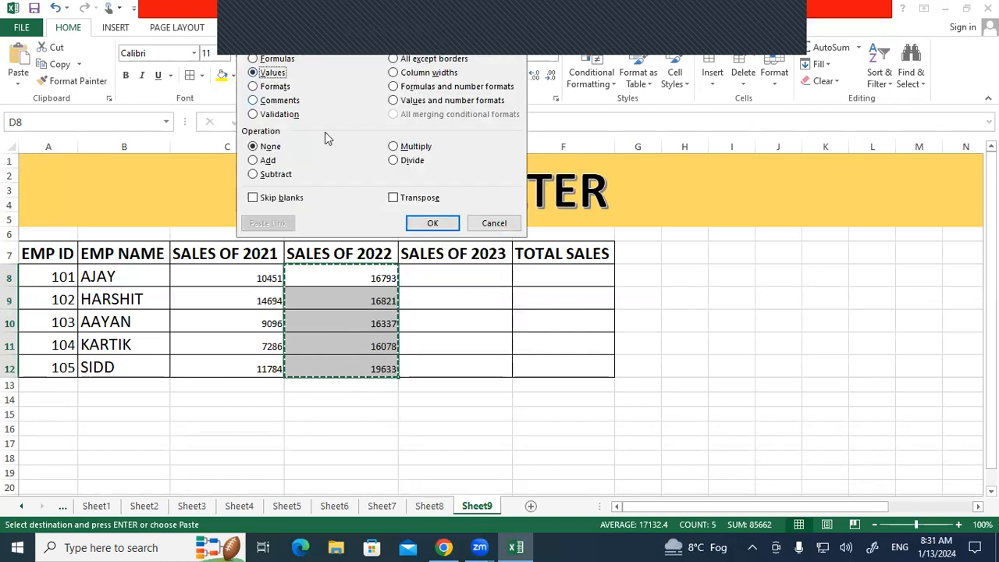
{"action": "left_click", "coordinate": [433, 222]}
Step: Enter =RANDBETWEEN(20000,25000) in cell E8 for the first employee's 2023 sales
{"action": "left_click", "coordinate": [456, 280]}
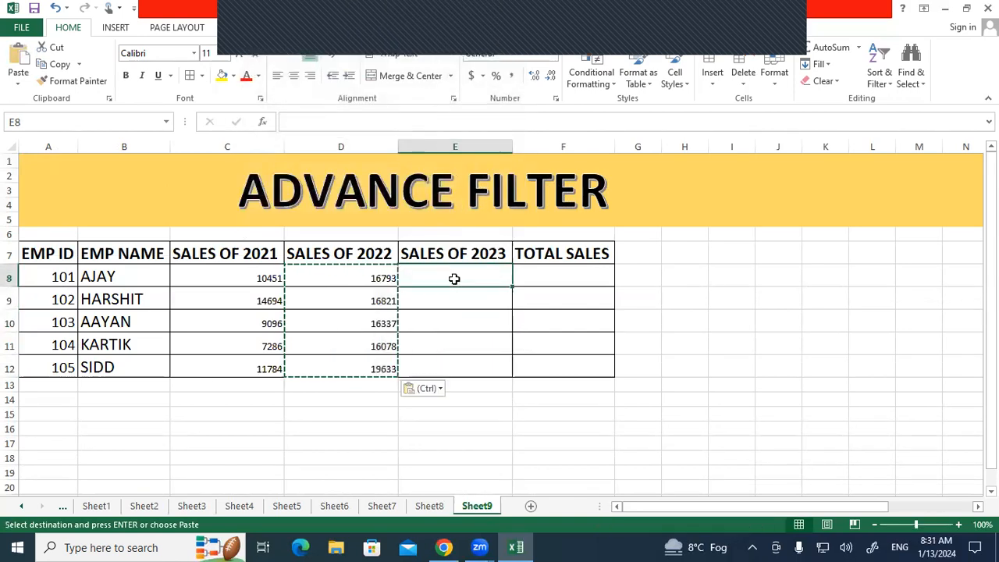
{"action": "type", "text": "=RAND"}
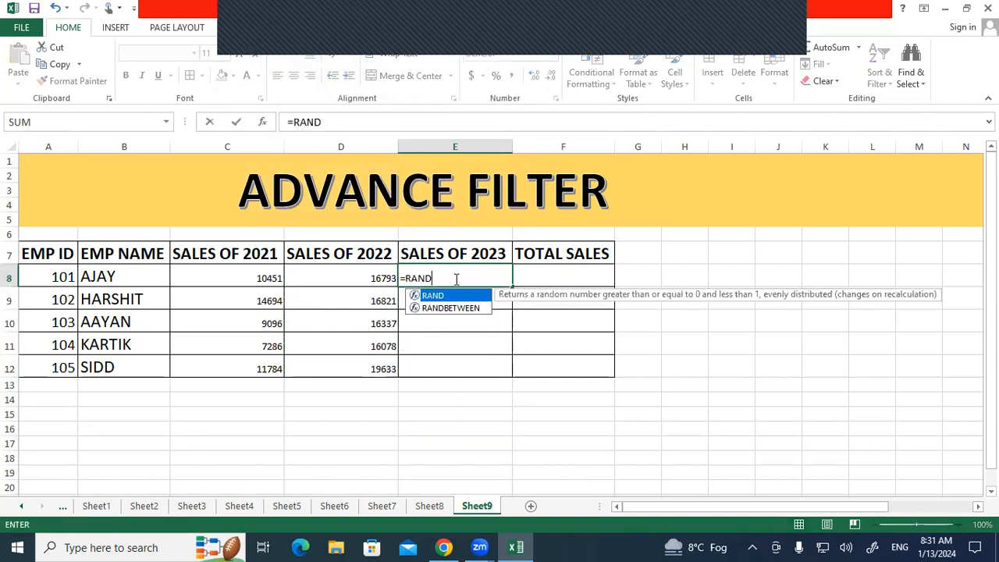
{"action": "key", "text": "Down"}
{"action": "key", "text": "Tab"}
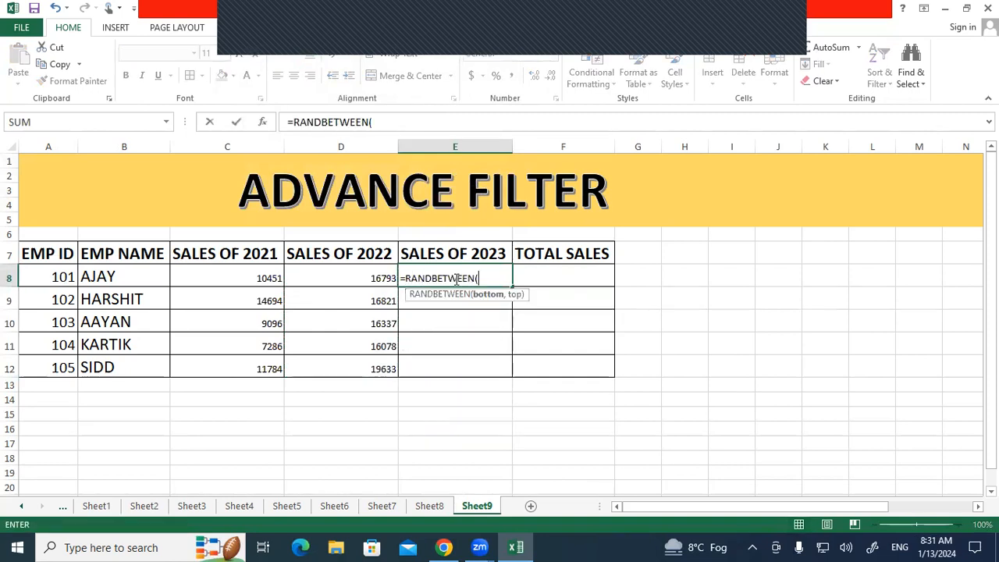
{"action": "type", "text": "20000,25000"}
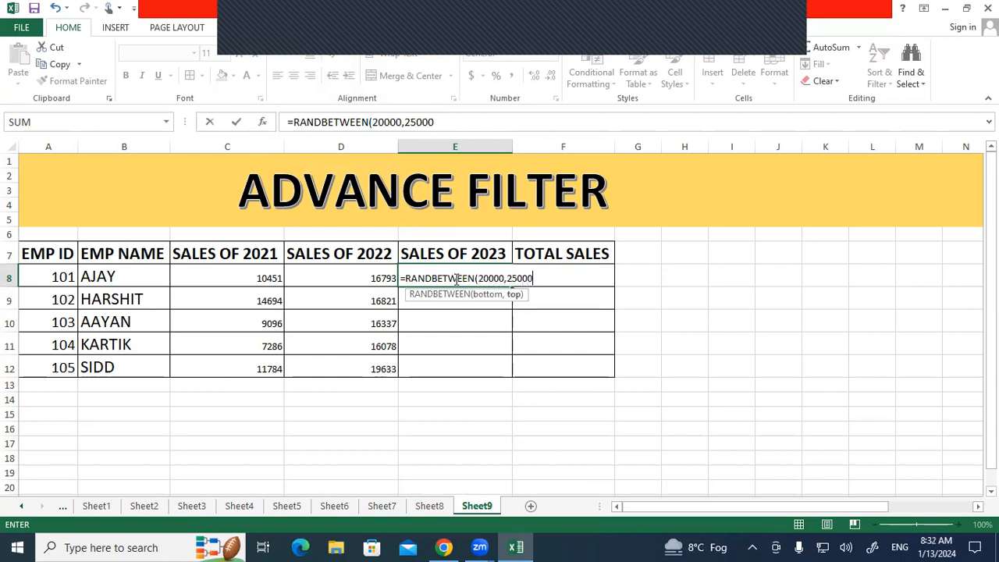
{"action": "type", "text": ")"}
{"action": "key", "text": "Return"}
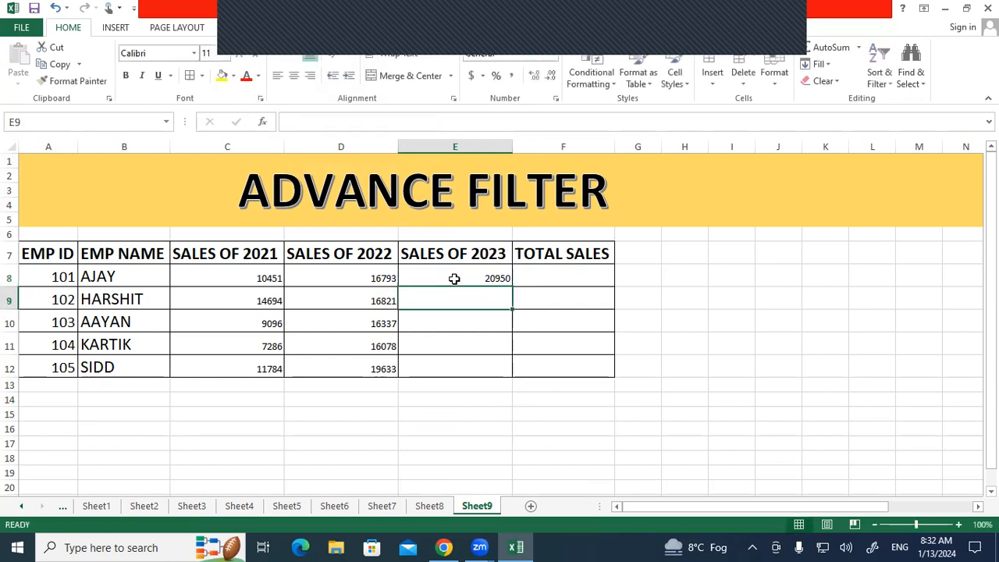
Step: Fill the 2023 sales formula down to E12 and convert E8:E12 to fixed values with Paste Special Values
{"action": "left_click", "coordinate": [494, 270]}
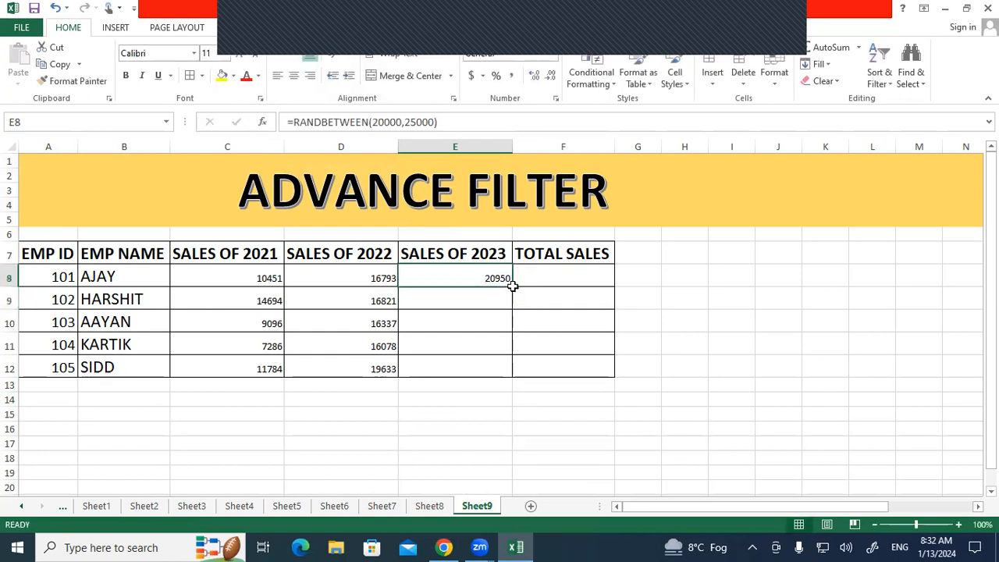
{"action": "left_click_drag", "start_coordinate": [512, 287], "coordinate": [507, 377]}
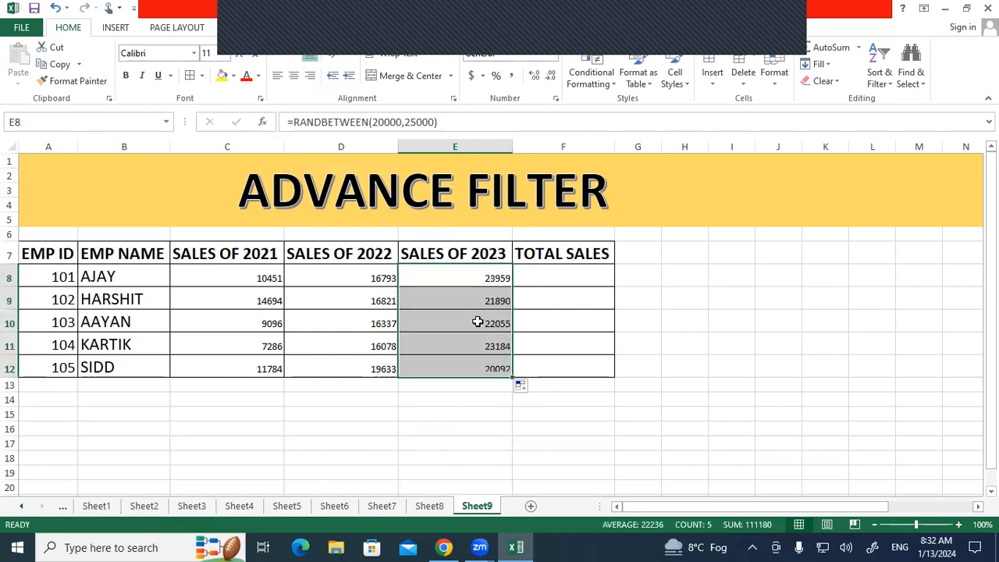
{"action": "right_click", "coordinate": [478, 323]}
{"action": "left_click", "coordinate": [513, 56]}
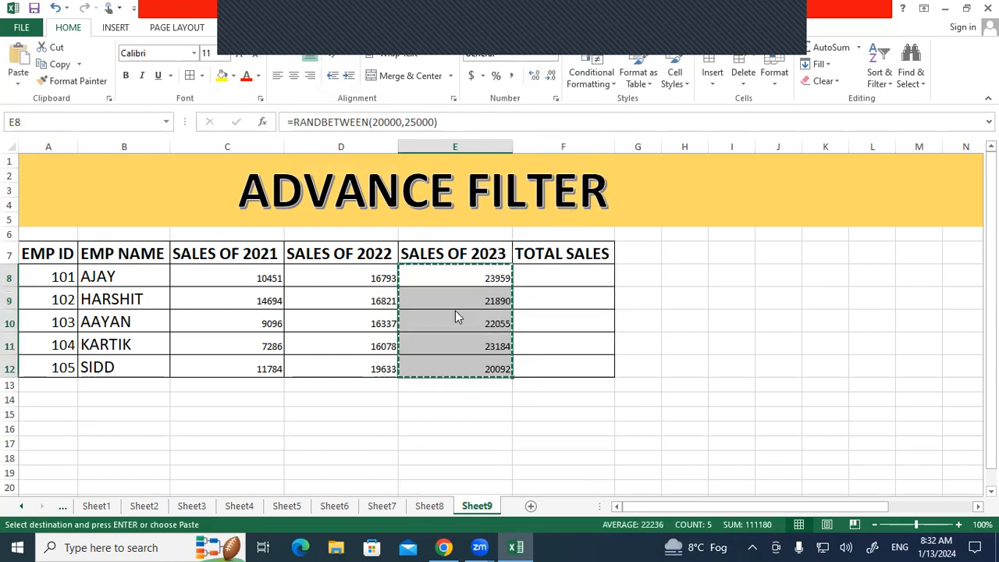
{"action": "right_click", "coordinate": [455, 311]}
{"action": "left_click", "coordinate": [513, 102]}
{"action": "left_click", "coordinate": [401, 74]}
{"action": "left_click", "coordinate": [562, 223]}
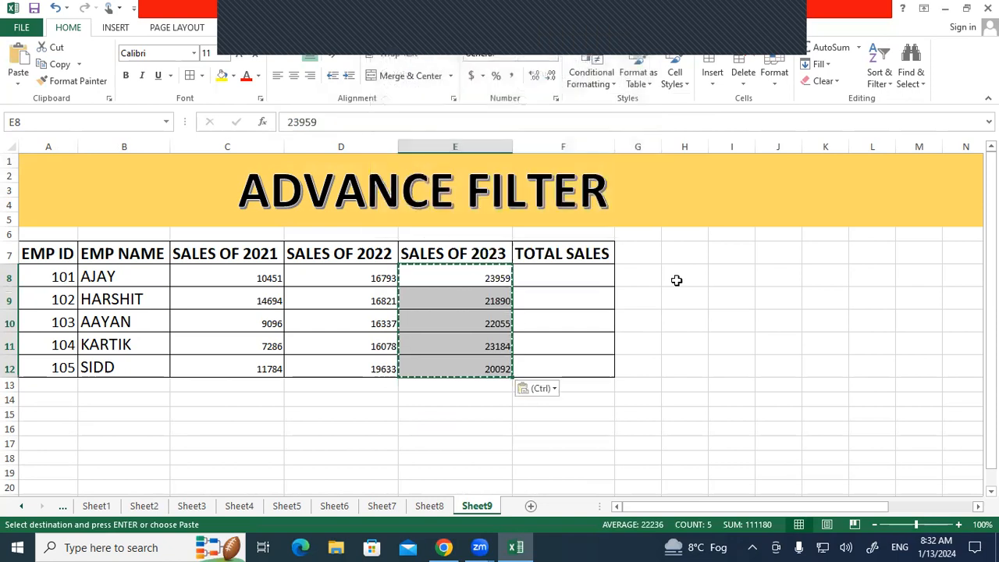
{"action": "left_click", "coordinate": [679, 278]}
Step: Enlarge the font of the sales figures in C8:E12 to size 18
{"action": "left_click_drag", "start_coordinate": [269, 279], "coordinate": [455, 364]}
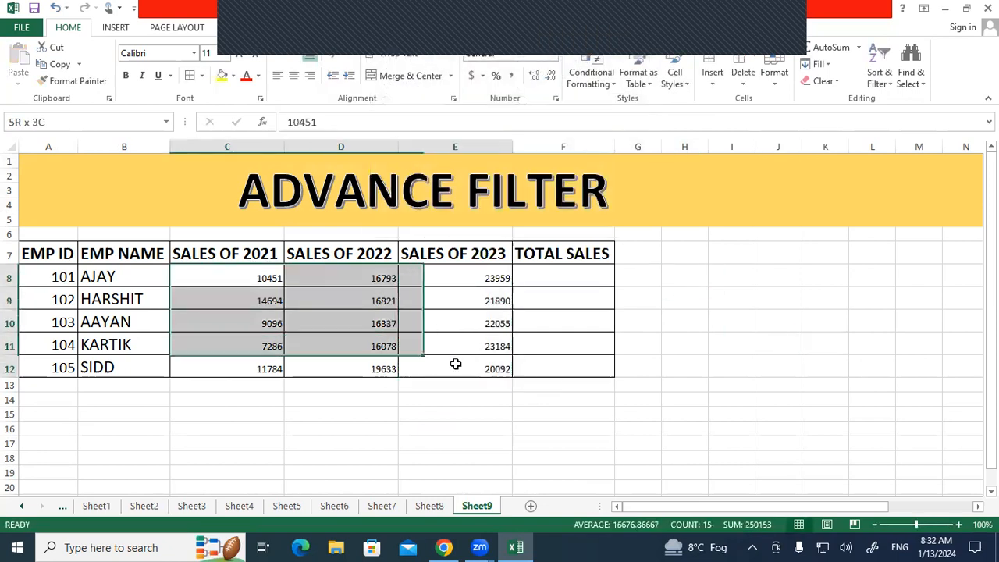
{"action": "left_click", "coordinate": [244, 57]}
{"action": "left_click", "coordinate": [245, 56]}
{"action": "left_click", "coordinate": [244, 57]}
{"action": "left_click", "coordinate": [244, 56]}
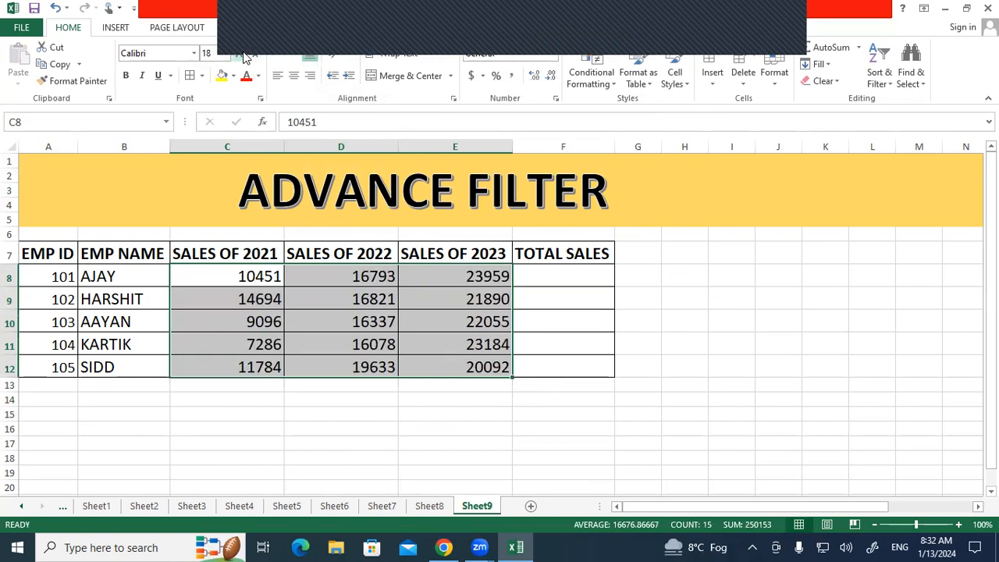
{"action": "left_click", "coordinate": [685, 342]}
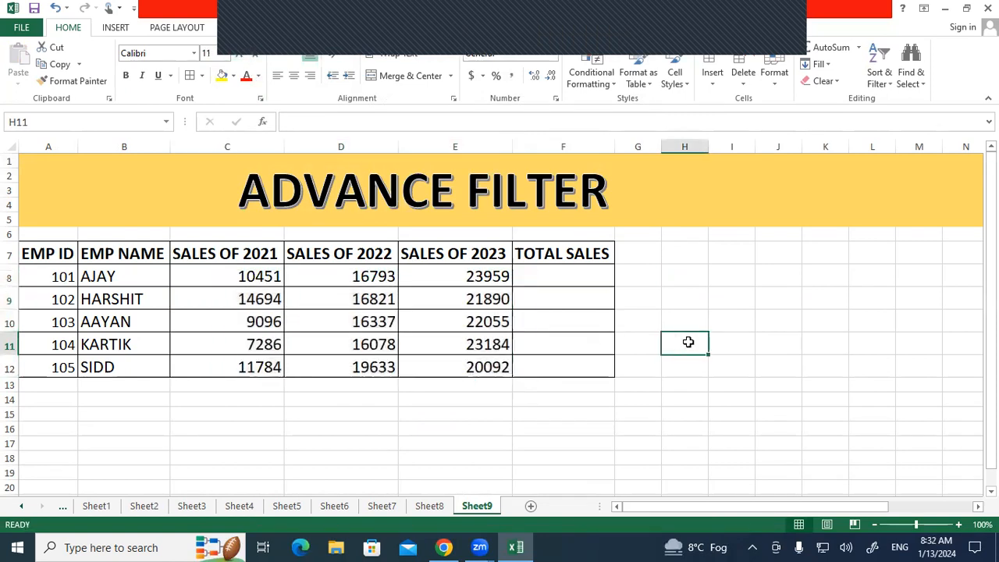
Step: Enter the formula =SUM(C8:E8) in cell F8 to total the first employee's sales
{"action": "left_click", "coordinate": [540, 269]}
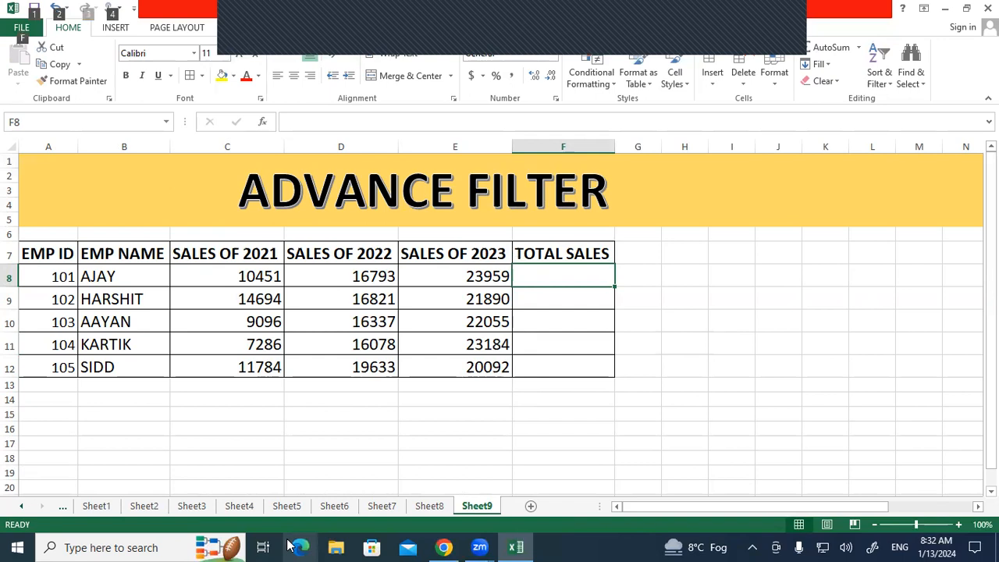
{"action": "key", "text": "alt+equal"}
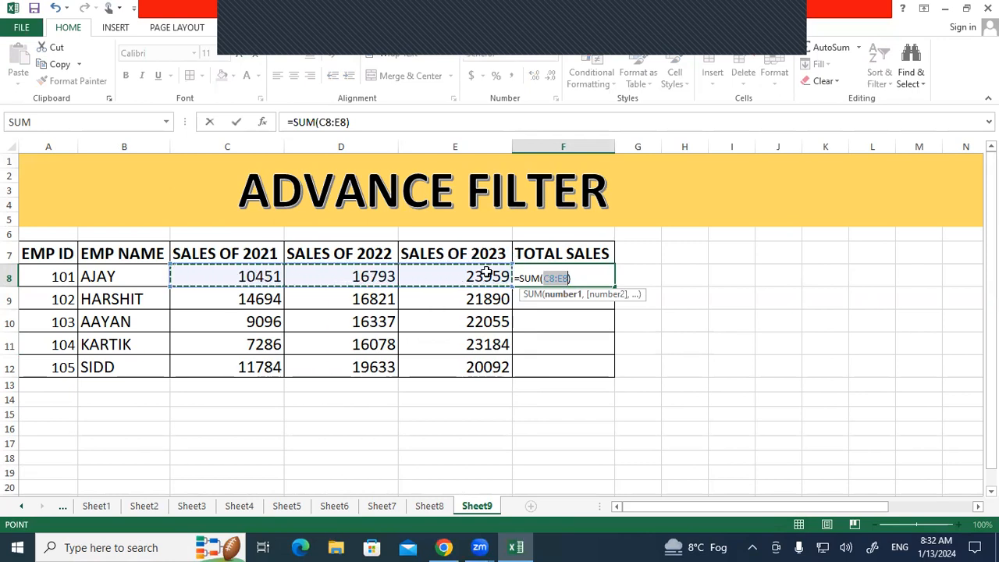
{"action": "left_click", "coordinate": [580, 273]}
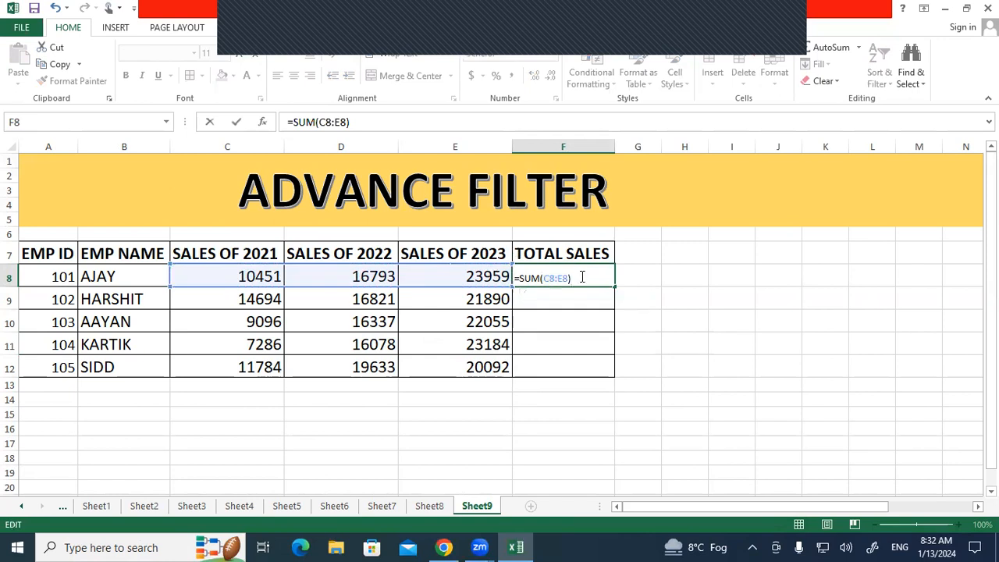
{"action": "key", "text": "BackSpace"}
{"action": "key", "text": "BackSpace"}
{"action": "key", "text": "BackSpace"}
{"action": "key", "text": "BackSpace"}
{"action": "key", "text": "BackSpace"}
{"action": "key", "text": "BackSpace"}
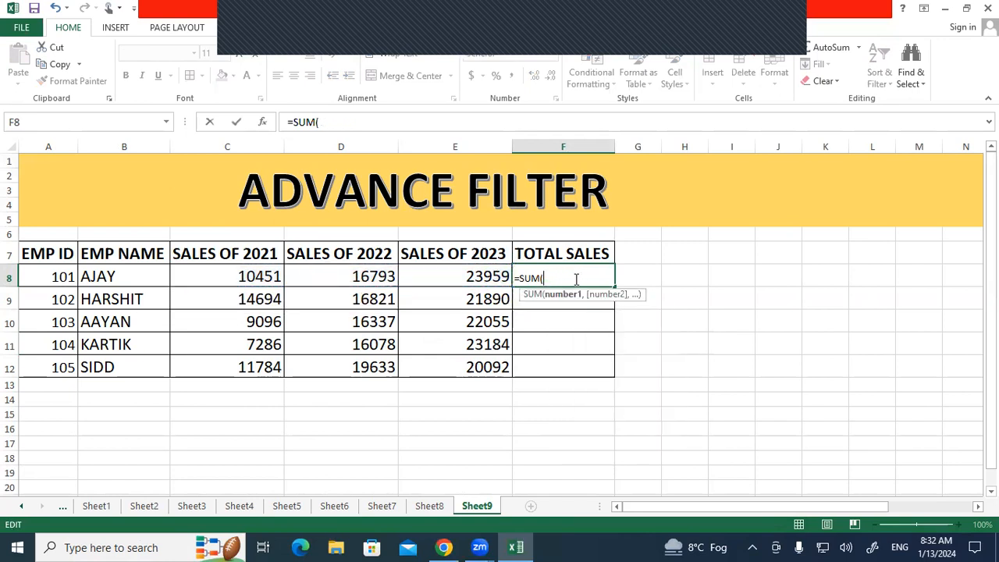
{"action": "left_click_drag", "start_coordinate": [255, 276], "coordinate": [445, 278]}
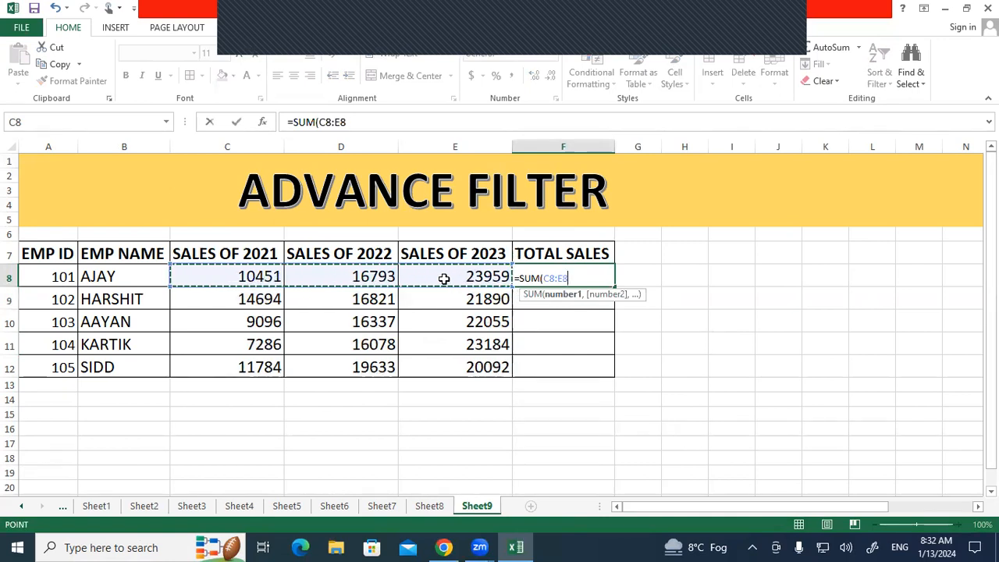
{"action": "type", "text": ")"}
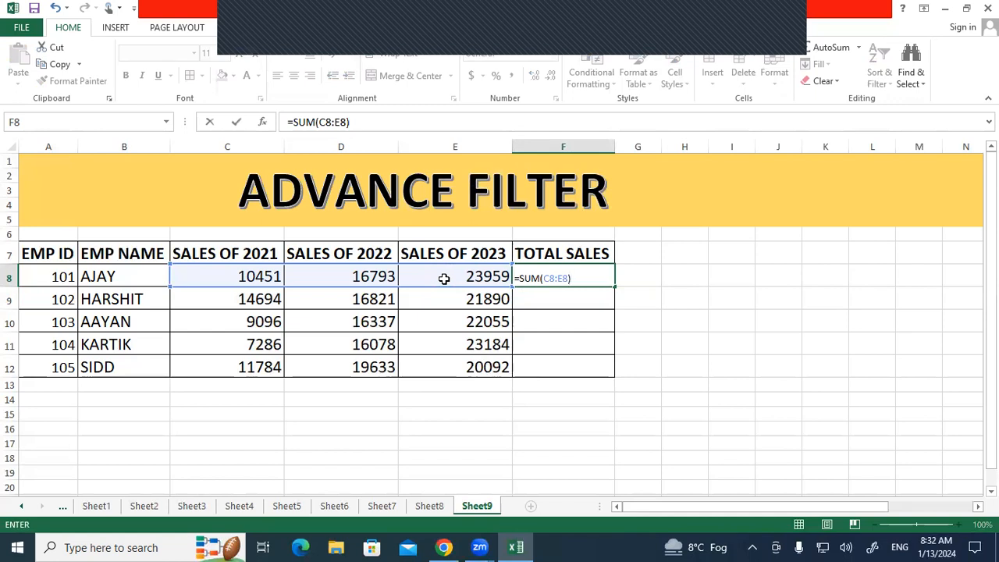
{"action": "key", "text": "Return"}
Step: Enlarge the total in cell F8 to font size 18
{"action": "left_click", "coordinate": [555, 268]}
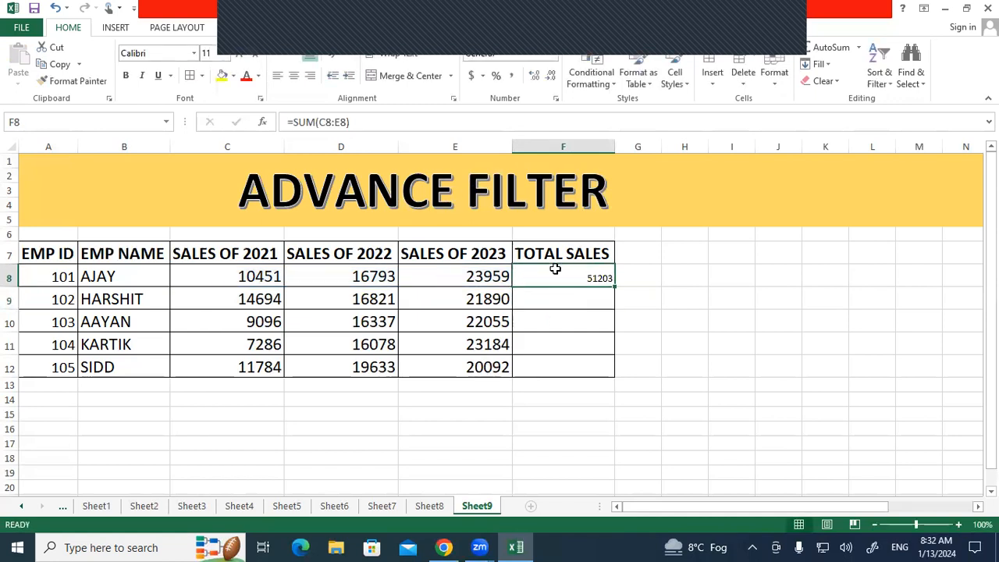
{"action": "left_click", "coordinate": [240, 56]}
{"action": "left_click", "coordinate": [240, 56]}
{"action": "left_click", "coordinate": [240, 56]}
{"action": "left_click", "coordinate": [245, 57]}
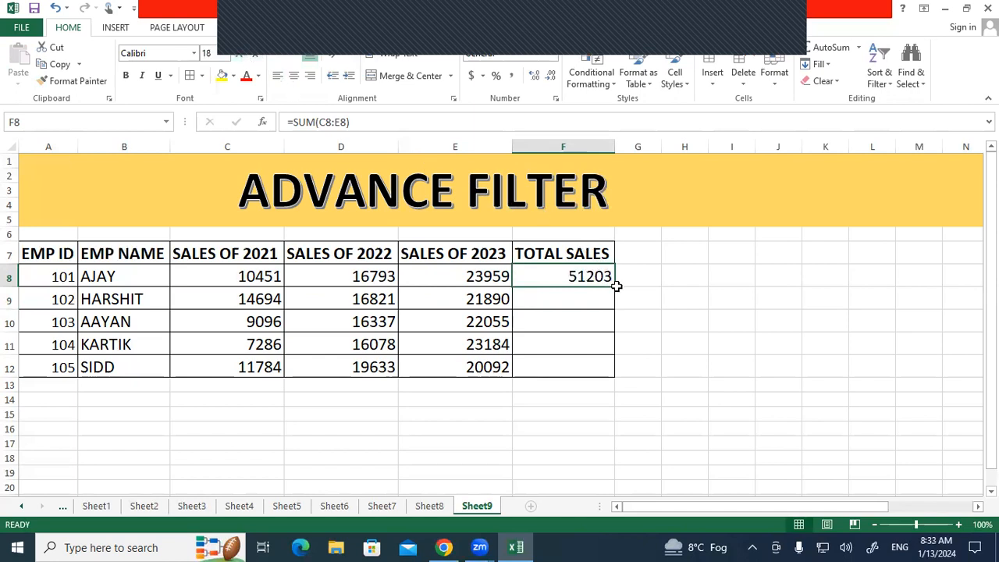
Step: Fill the total sales formula from F8 down to F12 and save the workbook
{"action": "left_click_drag", "start_coordinate": [614, 287], "coordinate": [615, 378]}
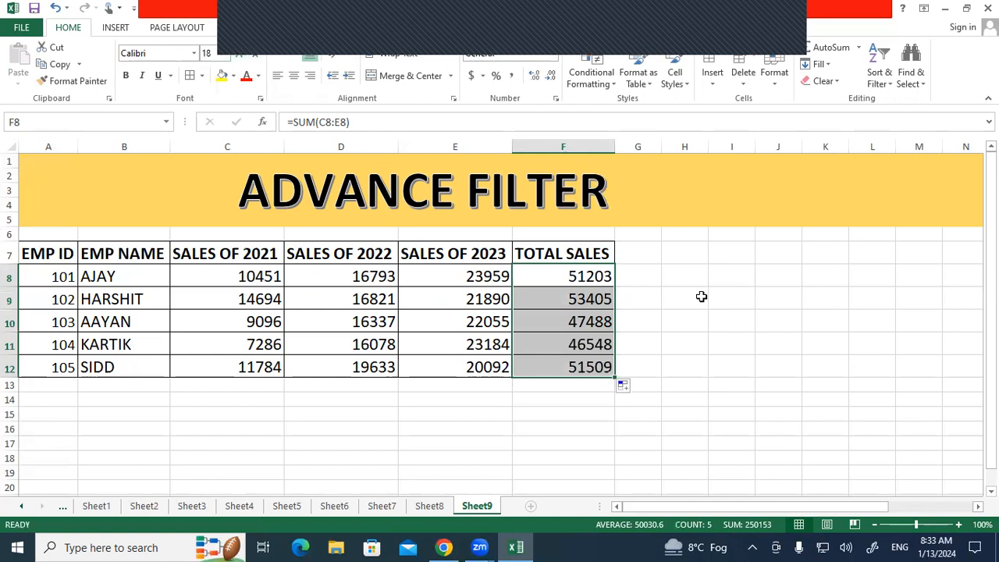
{"action": "left_click", "coordinate": [700, 295]}
{"action": "left_click", "coordinate": [35, 9]}
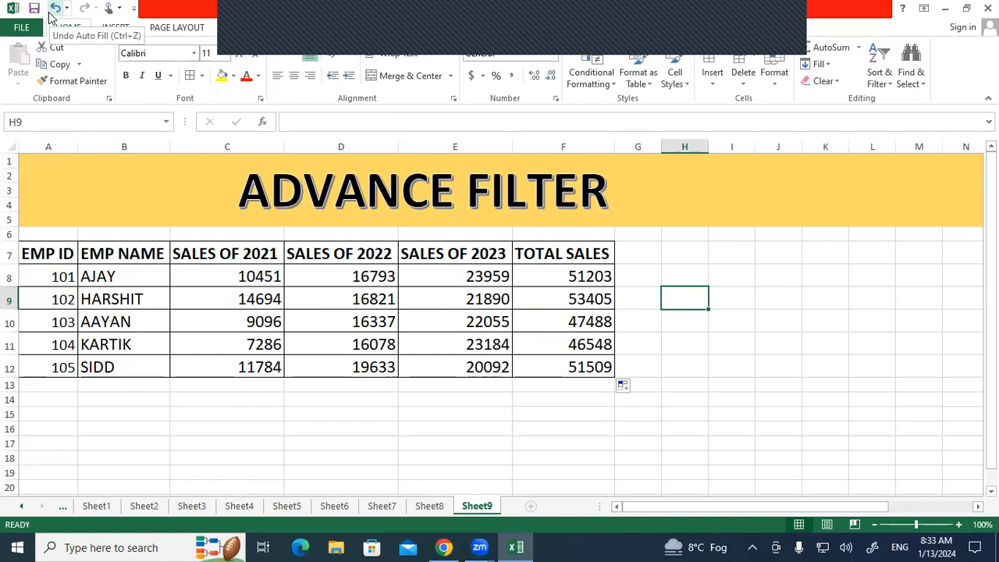
Step: Copy the header row A7:F7 and paste it at A16 as the headings of a criteria range
{"action": "left_click_drag", "start_coordinate": [67, 253], "coordinate": [540, 257]}
{"action": "key", "text": "ctrl+c"}
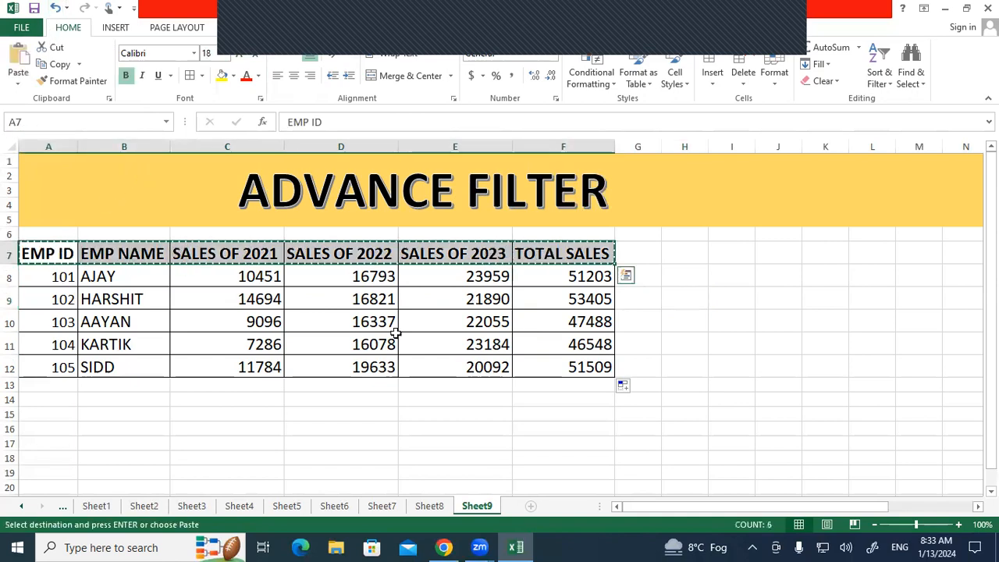
{"action": "left_click", "coordinate": [46, 429]}
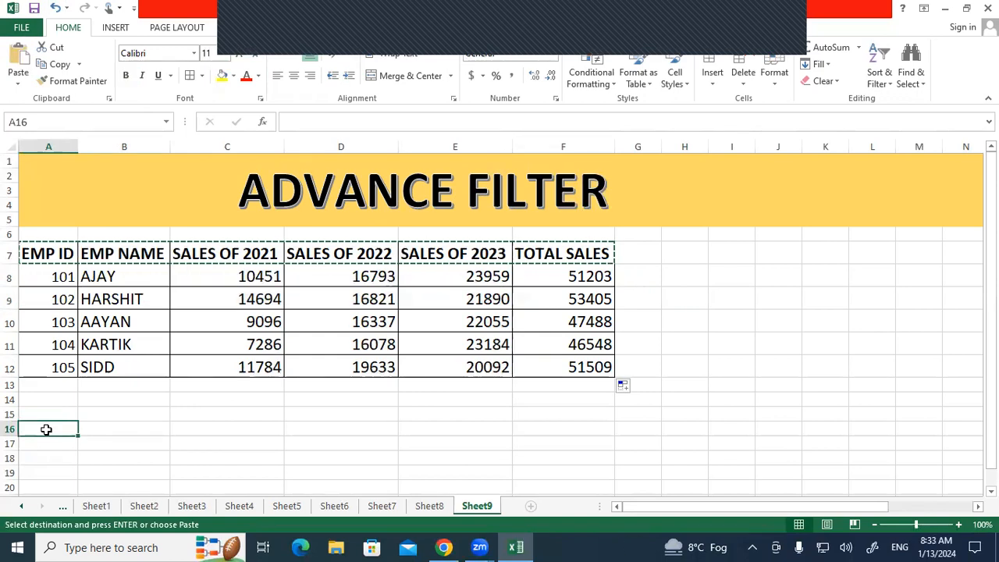
{"action": "key", "text": "ctrl+v"}
{"action": "left_click", "coordinate": [689, 409]}
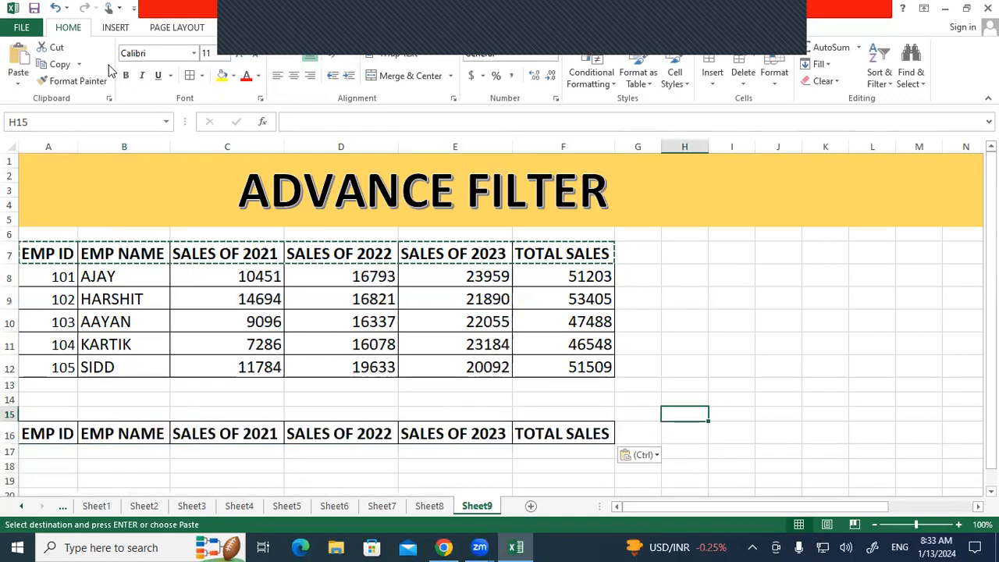
{"action": "key", "text": "Escape"}
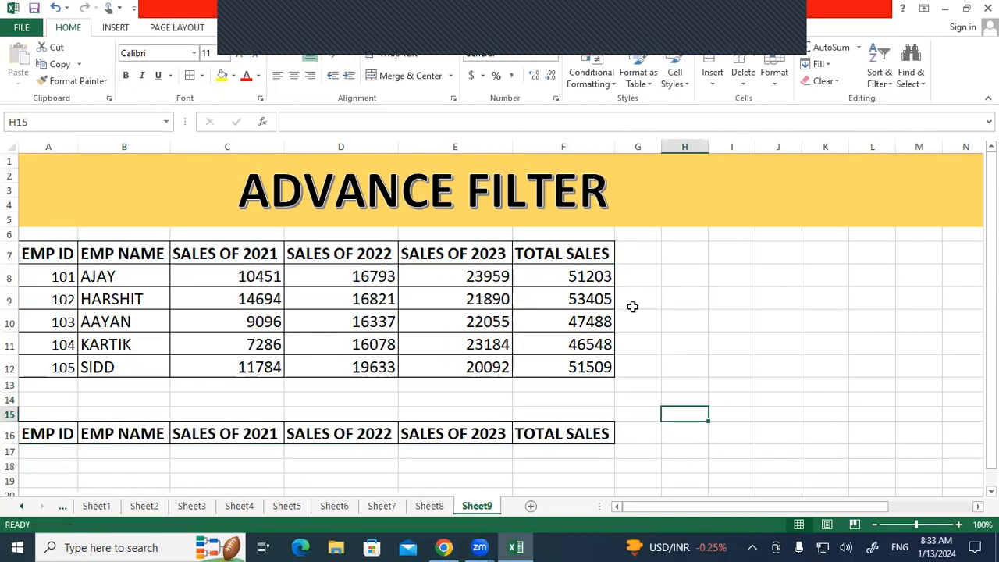
{"action": "left_click", "coordinate": [785, 14]}
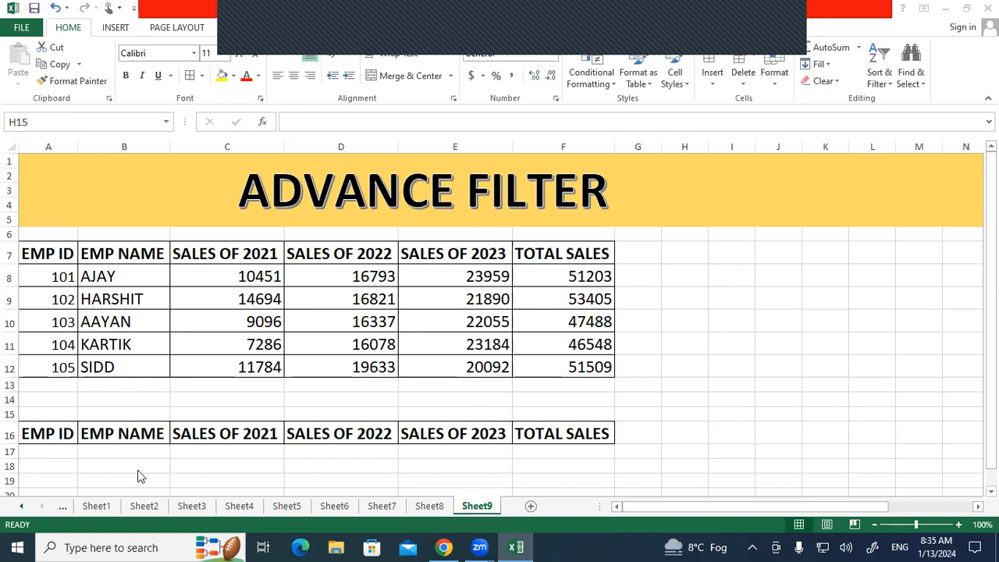
{"action": "left_click", "coordinate": [753, 314]}
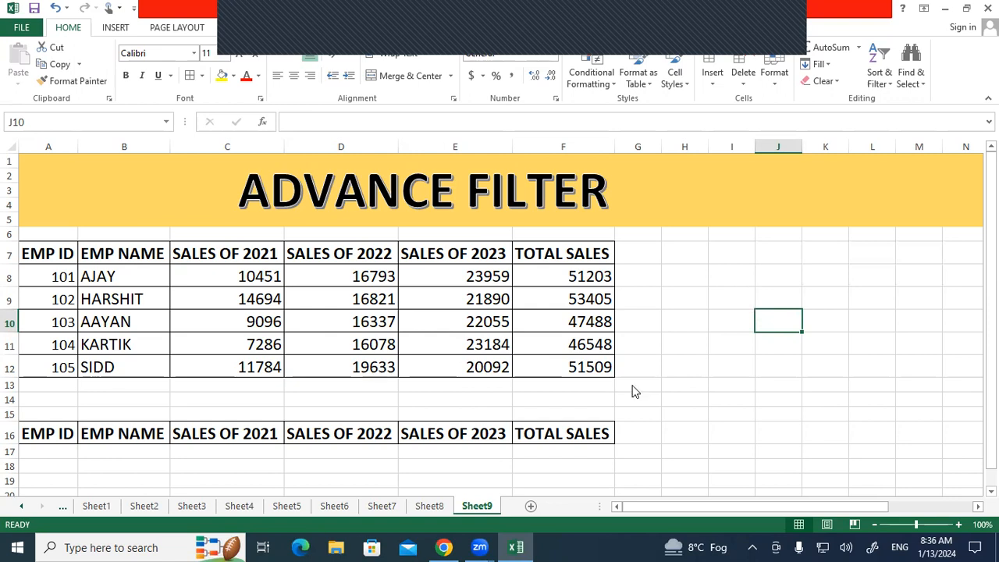
{"action": "left_click", "coordinate": [714, 367]}
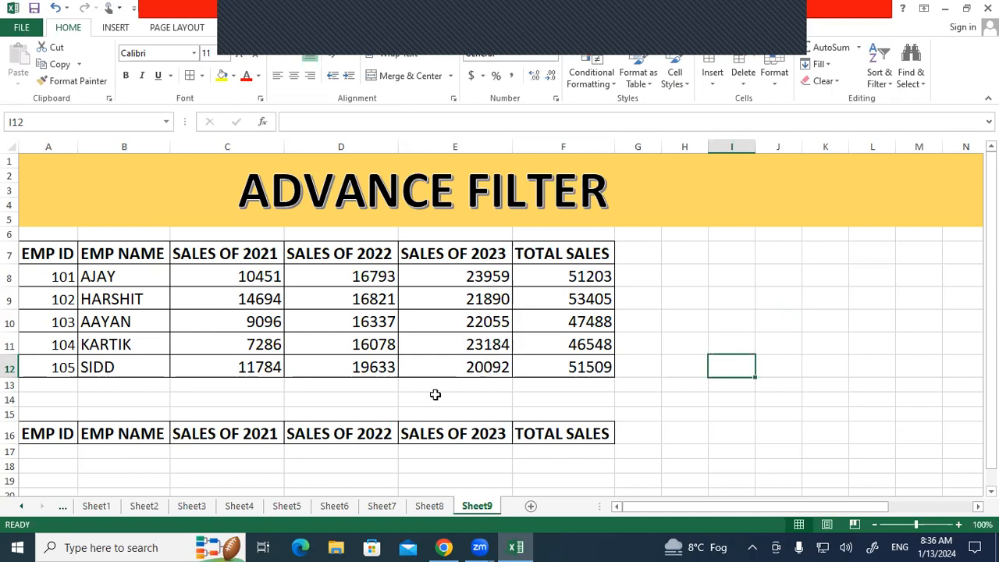
Step: Enter the criterion ="102" under the copied EMP ID heading in cell A17
{"action": "scroll", "coordinate": [176, 472], "scroll_direction": "down", "scroll_amount": 1}
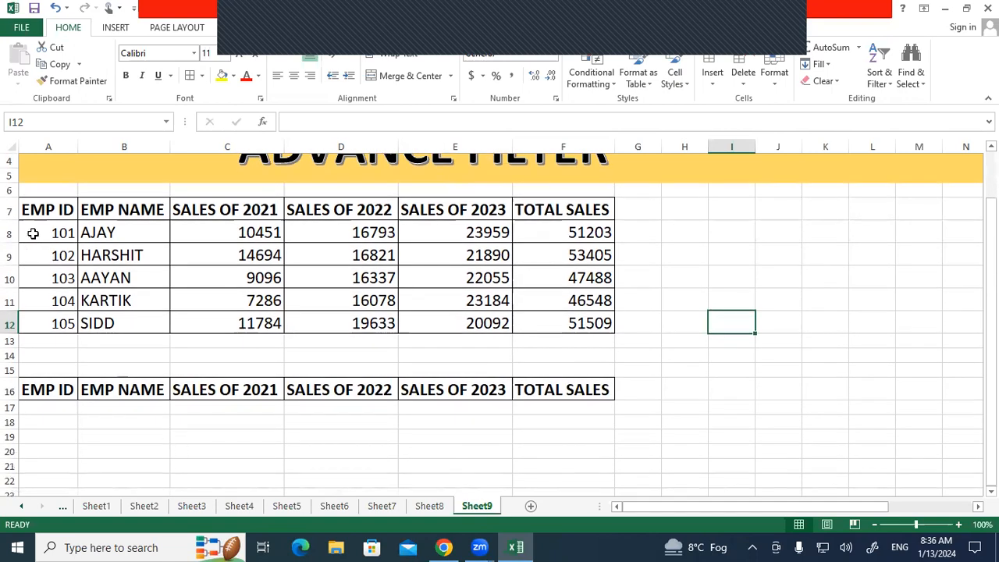
{"action": "left_click", "coordinate": [56, 408]}
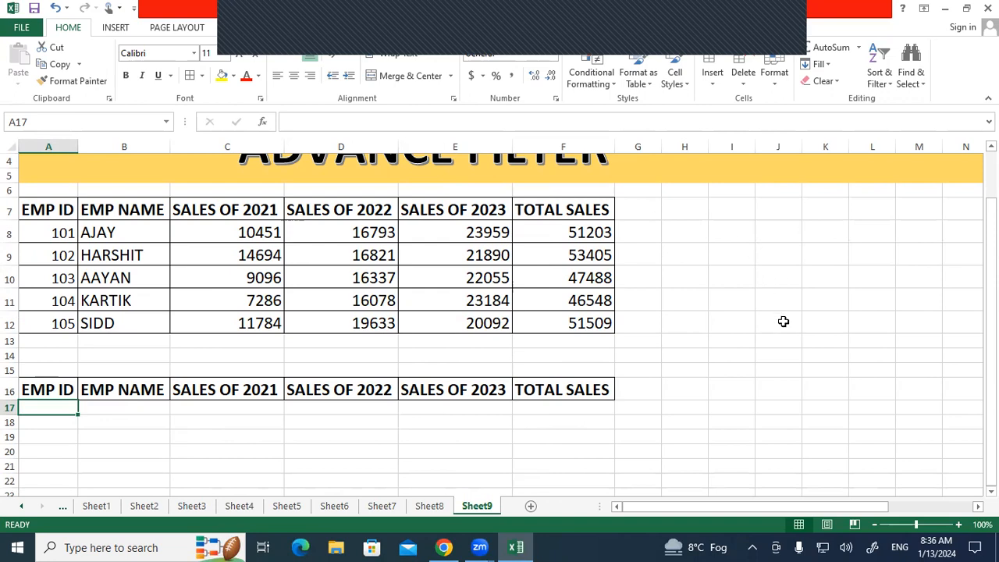
{"action": "left_click", "coordinate": [118, 408]}
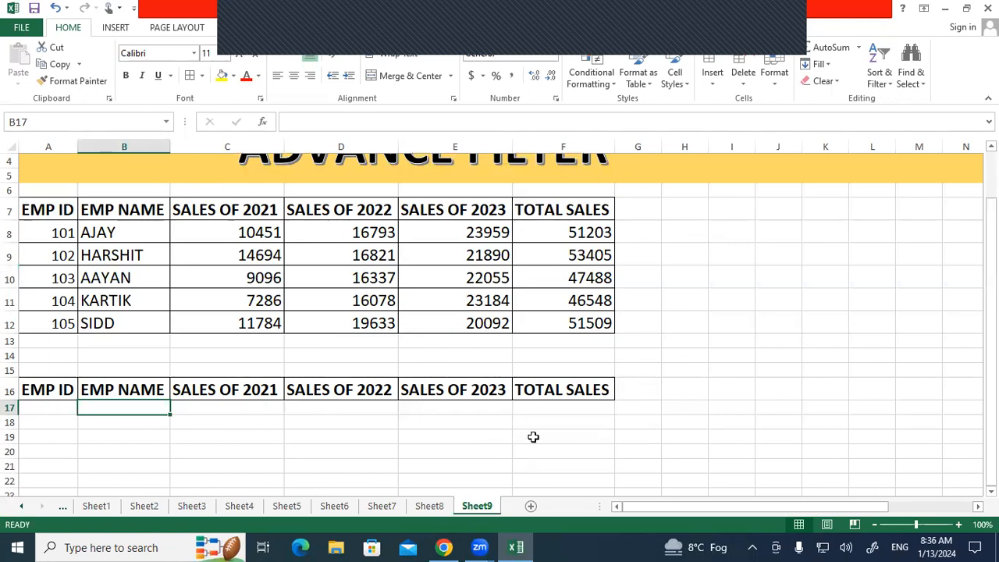
{"action": "left_click", "coordinate": [54, 419]}
{"action": "left_click", "coordinate": [61, 408]}
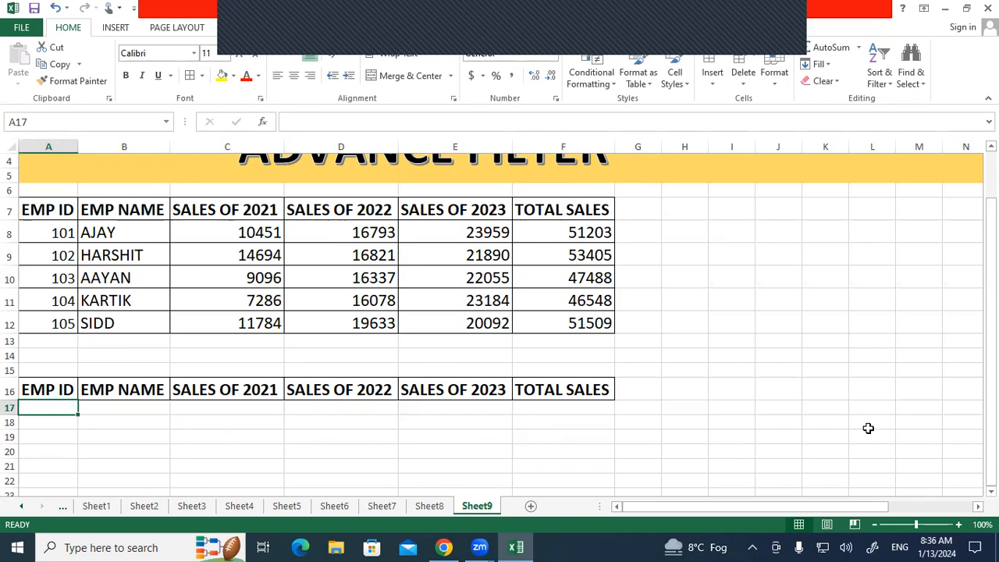
{"action": "type", "text": "="}
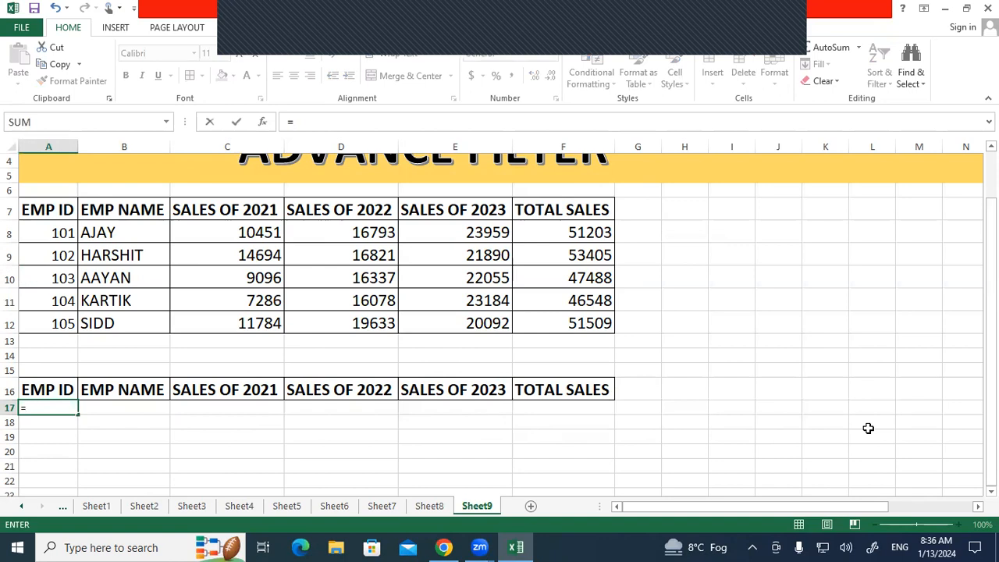
{"action": "type", "text": "\"102"}
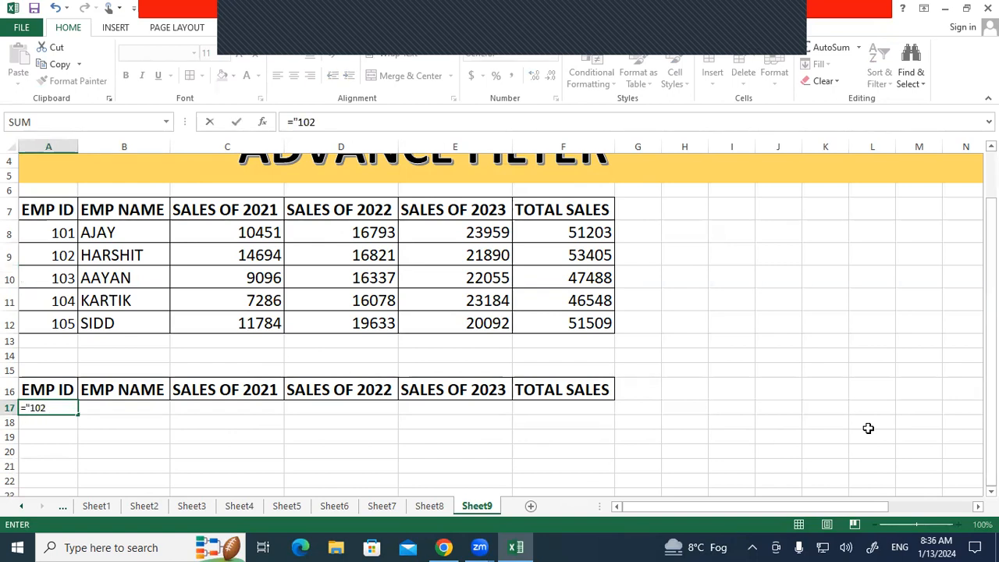
{"action": "type", "text": "\""}
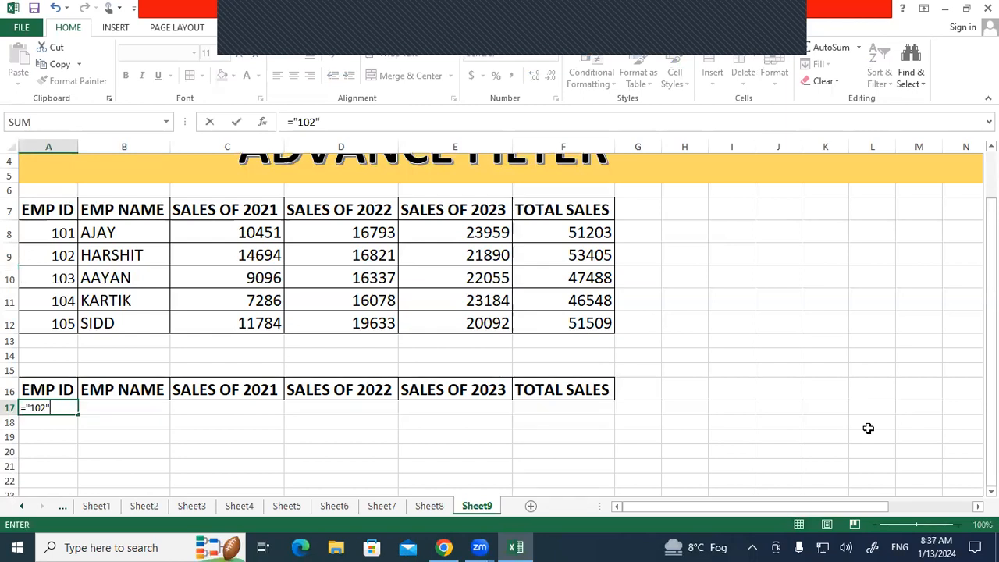
{"action": "key", "text": "Return"}
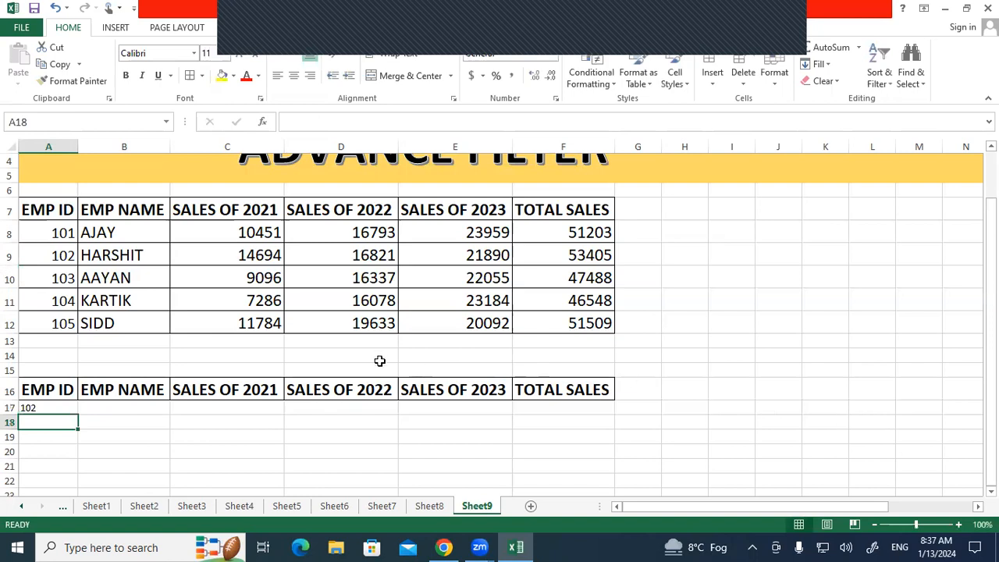
Step: Enlarge the EMP ID criterion in cell A17 to font size 14
{"action": "left_click", "coordinate": [53, 407]}
{"action": "left_click", "coordinate": [238, 53]}
{"action": "left_click", "coordinate": [238, 53]}
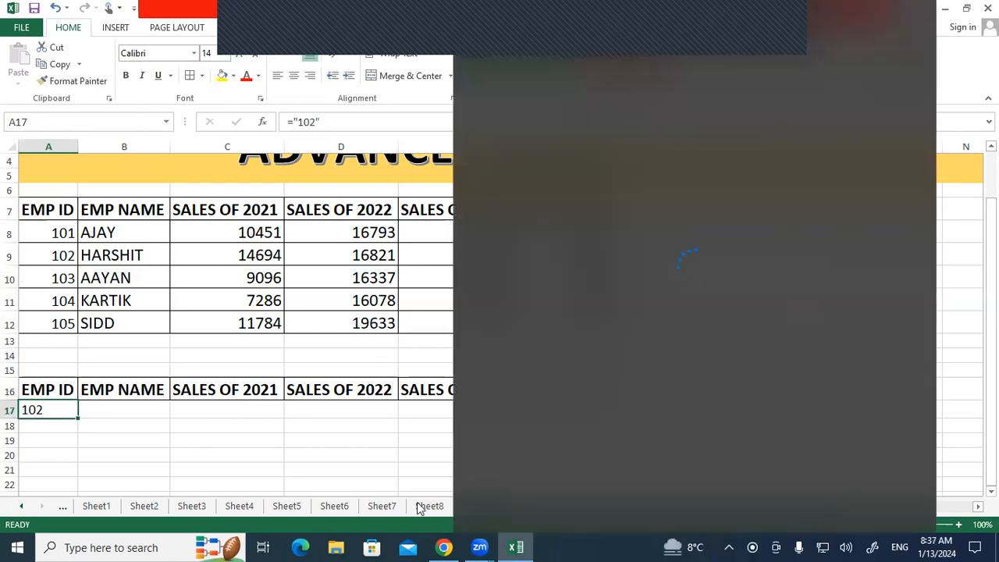
{"action": "left_click", "coordinate": [178, 431]}
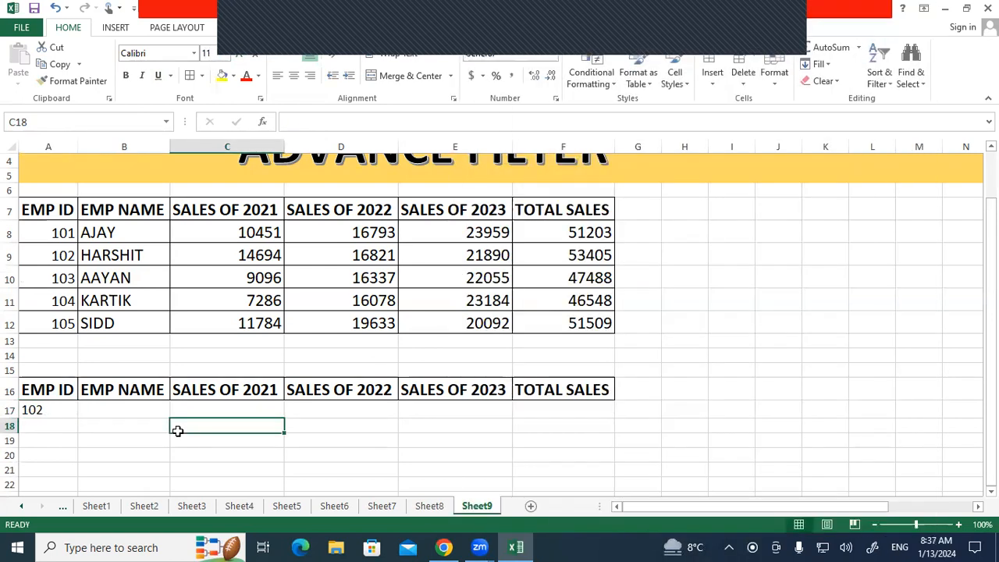
{"action": "left_click", "coordinate": [49, 411]}
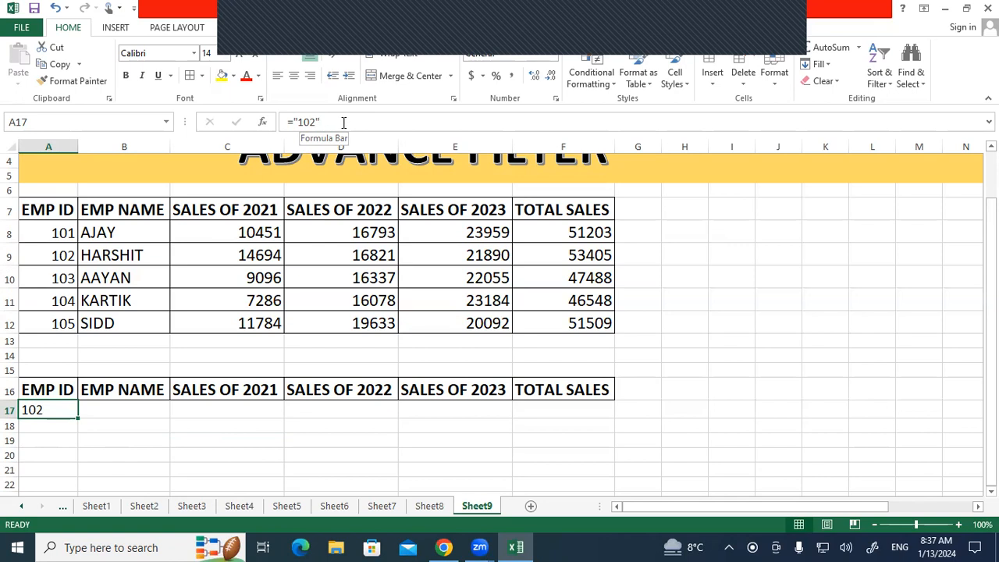
{"action": "left_click", "coordinate": [195, 440]}
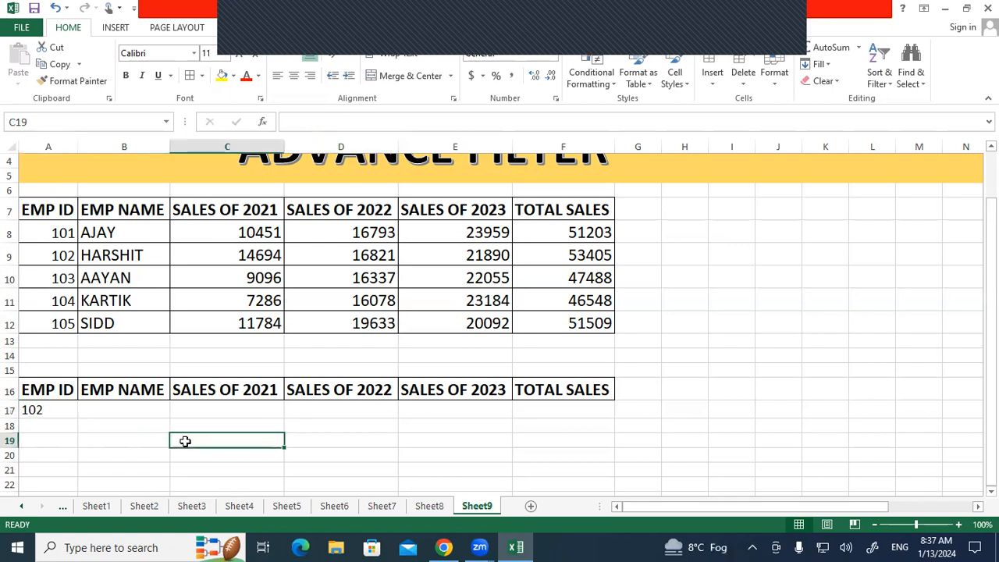
{"action": "left_click", "coordinate": [35, 408]}
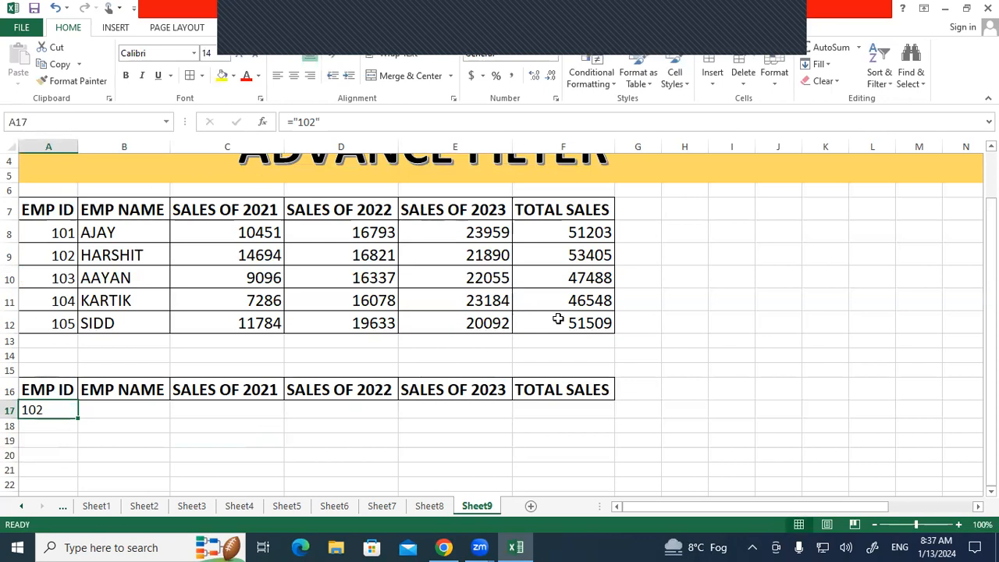
{"action": "left_click", "coordinate": [756, 353]}
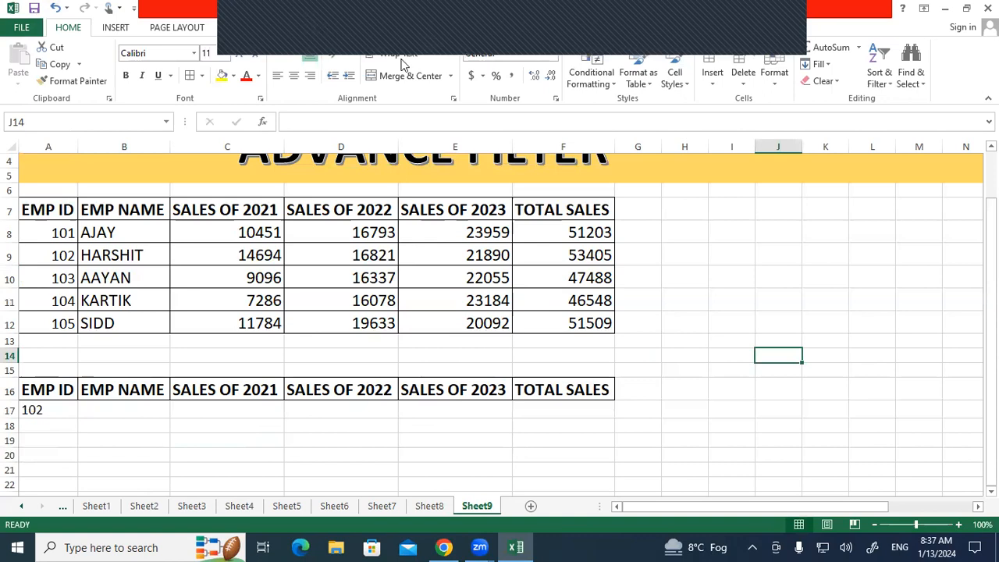
Step: Open Advanced Filter and set its list range to the employee sales table A7:F12
{"action": "left_click", "coordinate": [301, 27]}
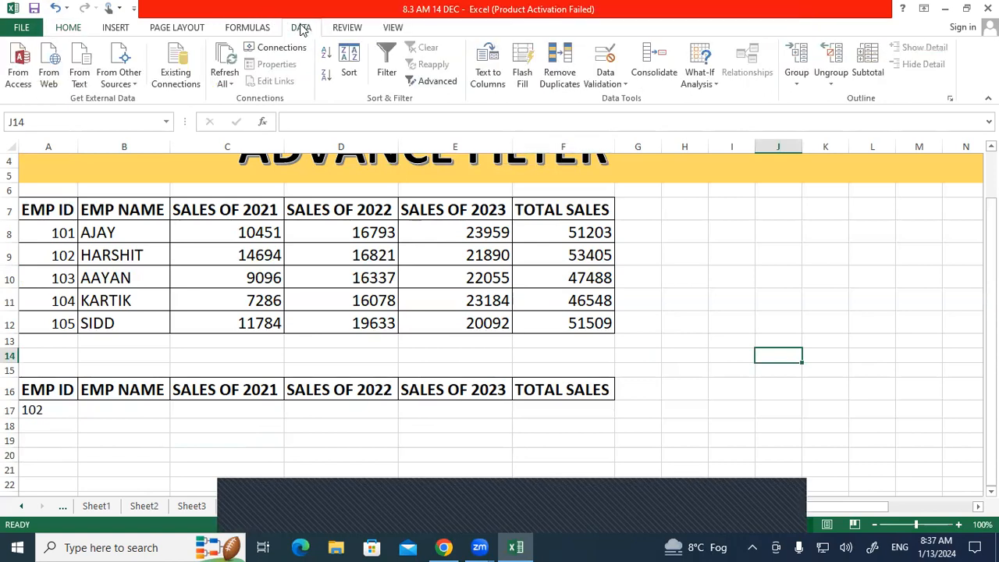
{"action": "left_click", "coordinate": [437, 83]}
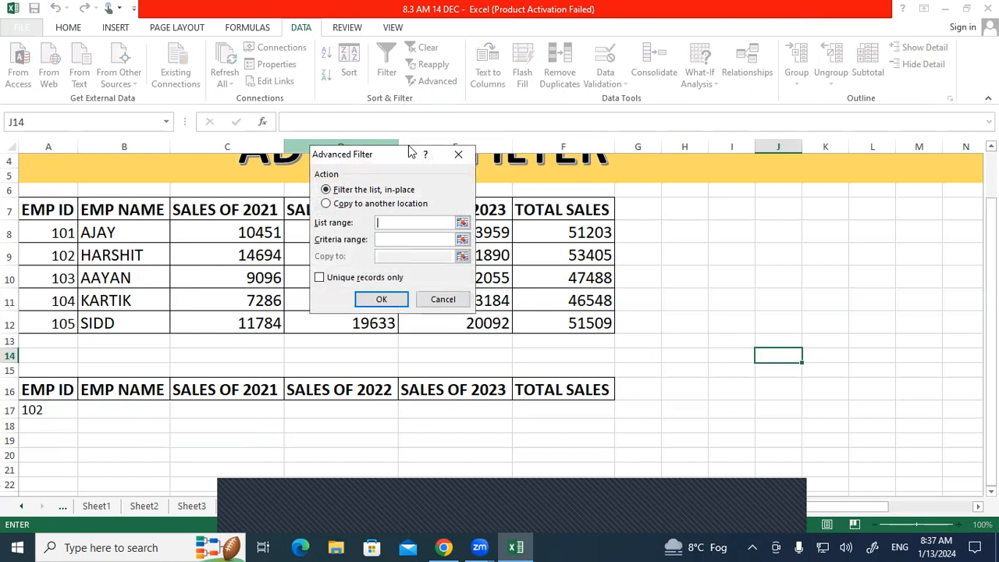
{"action": "left_click_drag", "start_coordinate": [410, 151], "coordinate": [563, 91]}
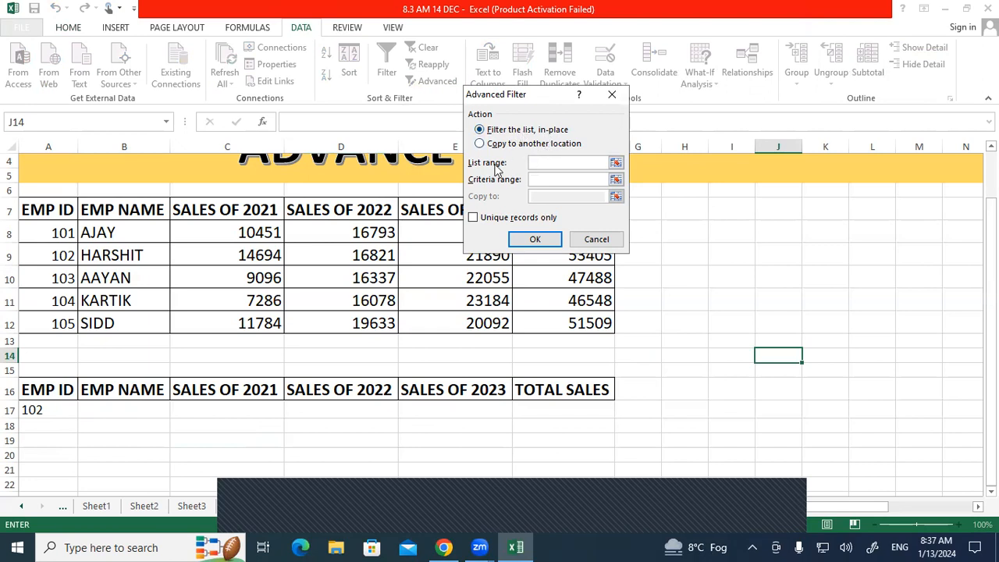
{"action": "left_click_drag", "start_coordinate": [64, 211], "coordinate": [569, 319]}
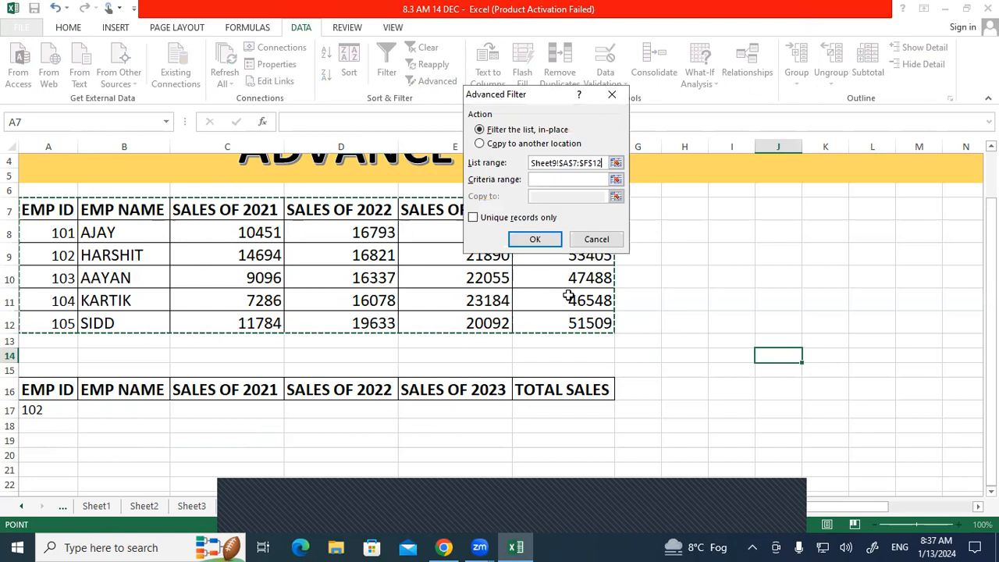
Step: Filter the sales table in place with criteria range A16:F17 and unique records only, and undo that filter
{"action": "left_click", "coordinate": [554, 181]}
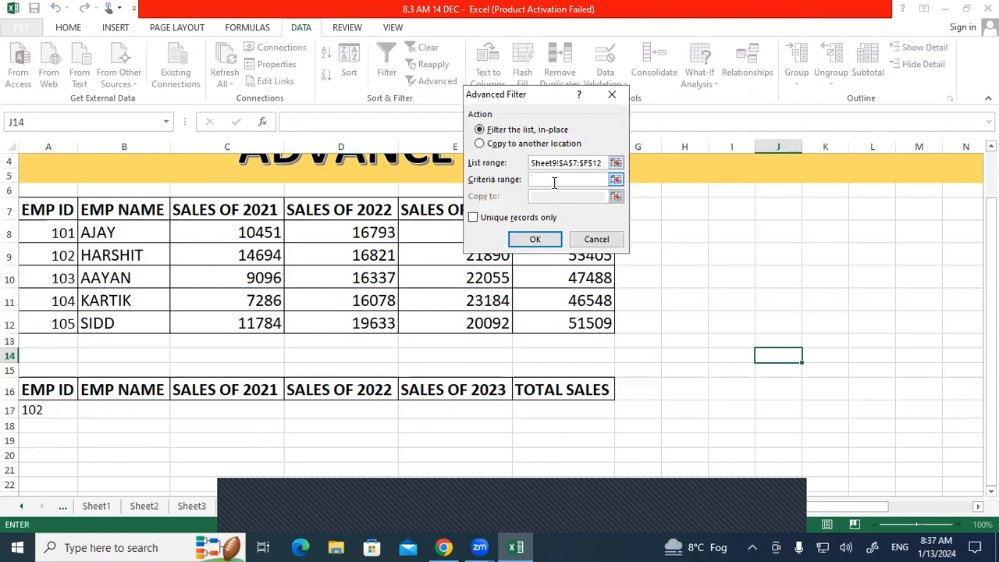
{"action": "left_click_drag", "start_coordinate": [73, 387], "coordinate": [562, 407]}
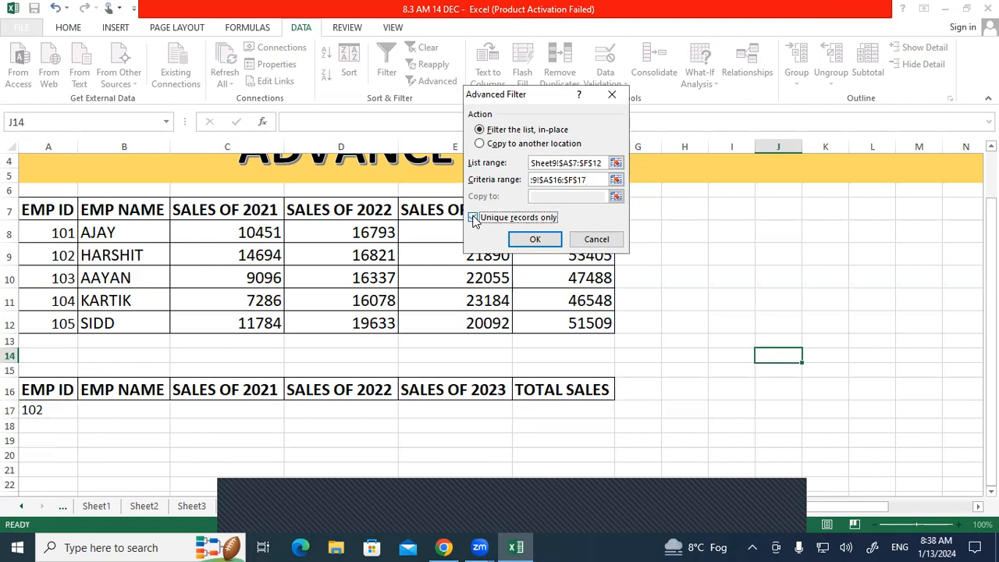
{"action": "left_click", "coordinate": [524, 238]}
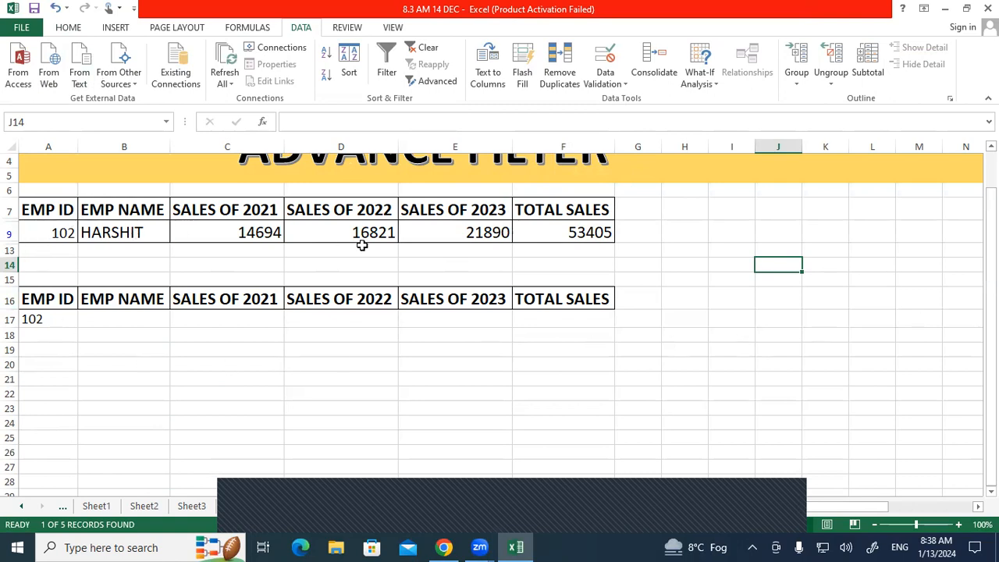
{"action": "key", "text": "ctrl+z"}
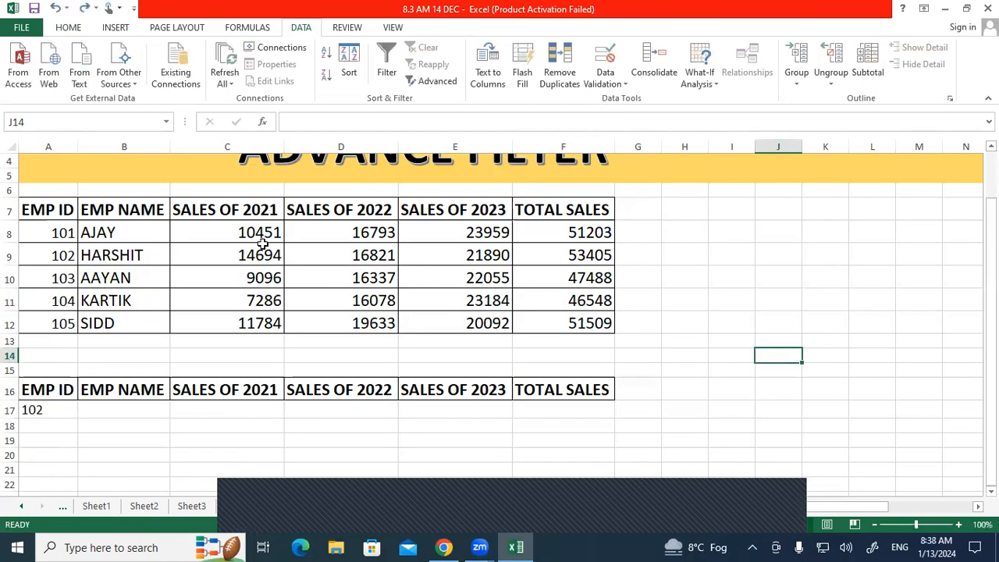
{"action": "left_click", "coordinate": [649, 293]}
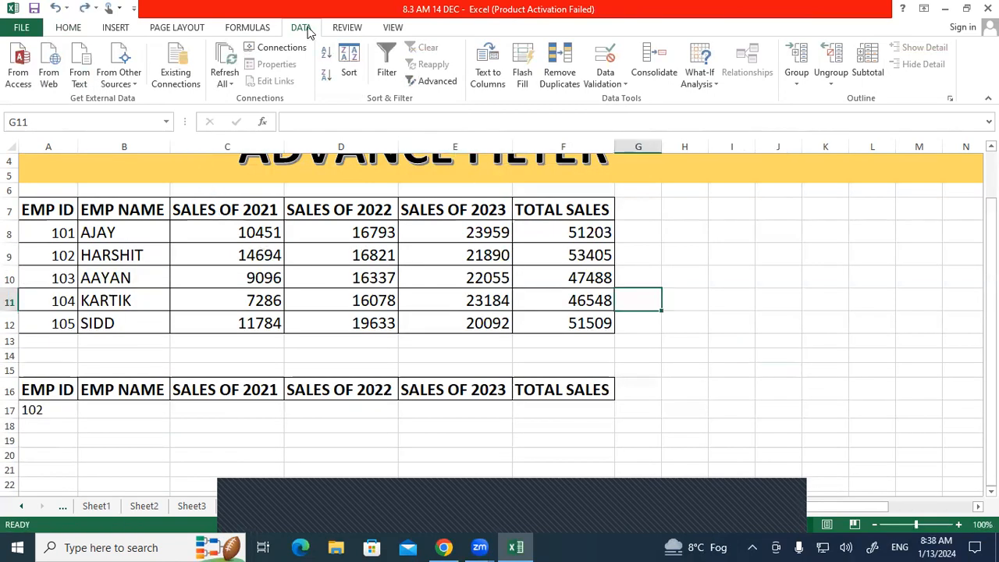
Step: Set up an Advanced Filter that copies to another location, with list range A7:F12 and criteria range A16:F17
{"action": "left_click", "coordinate": [455, 82]}
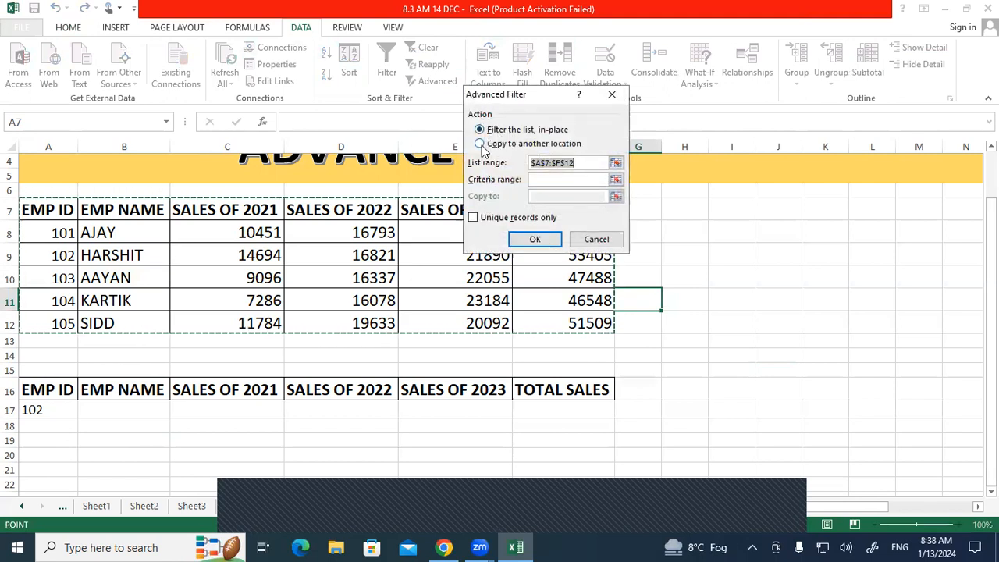
{"action": "left_click", "coordinate": [479, 144]}
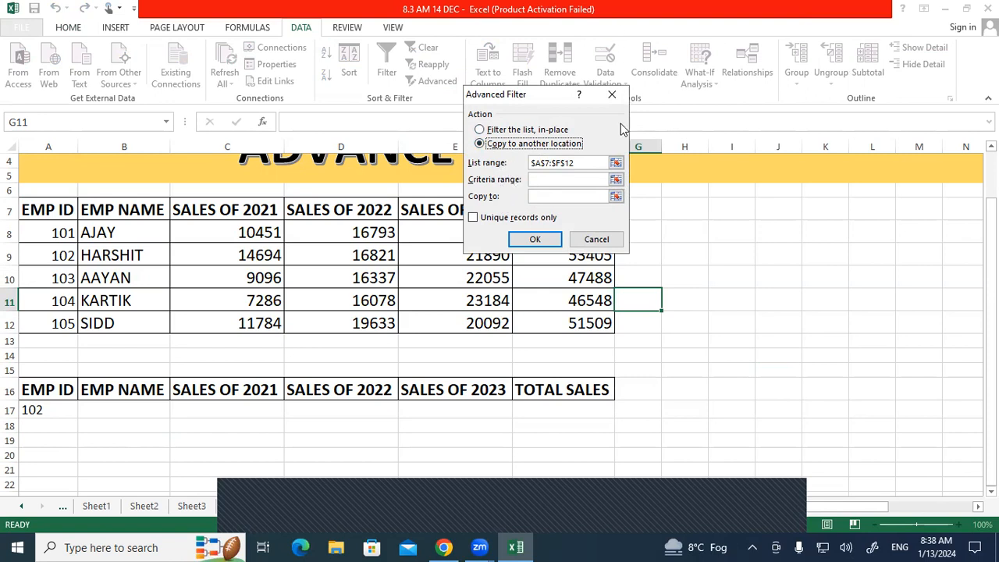
{"action": "left_click_drag", "start_coordinate": [579, 167], "coordinate": [512, 167]}
{"action": "left_click_drag", "start_coordinate": [67, 209], "coordinate": [613, 326]}
{"action": "left_click", "coordinate": [551, 181]}
{"action": "left_click_drag", "start_coordinate": [56, 394], "coordinate": [555, 411]}
{"action": "left_click", "coordinate": [554, 195]}
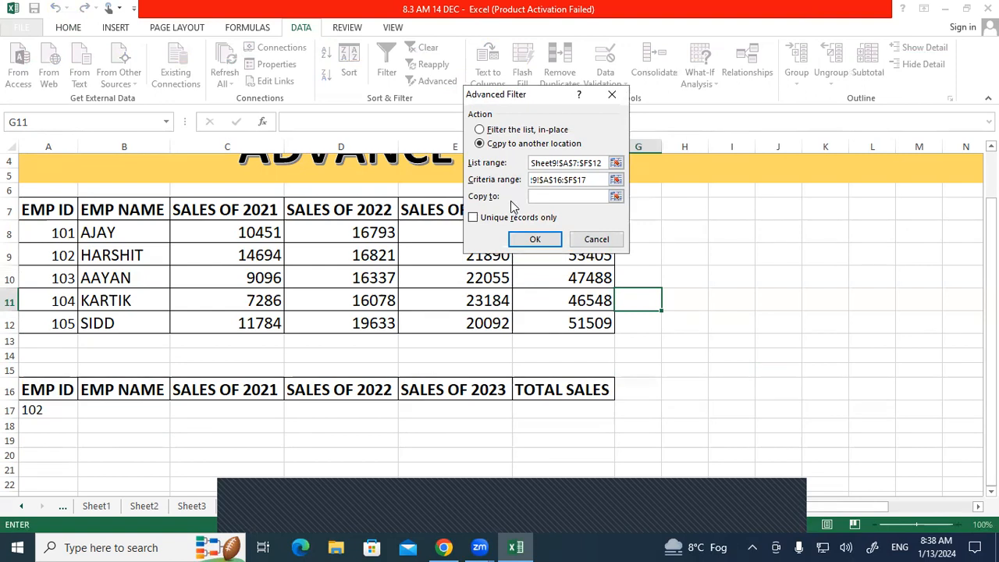
Step: Set the copy destination to A20 with unique records only, and extract the record for employee ID 102
{"action": "left_click", "coordinate": [44, 450]}
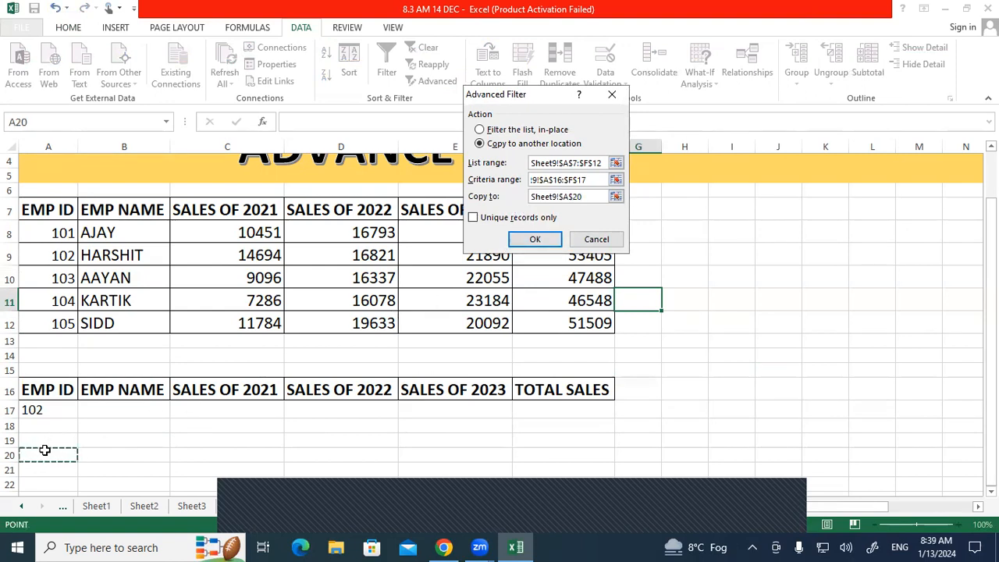
{"action": "left_click", "coordinate": [473, 217]}
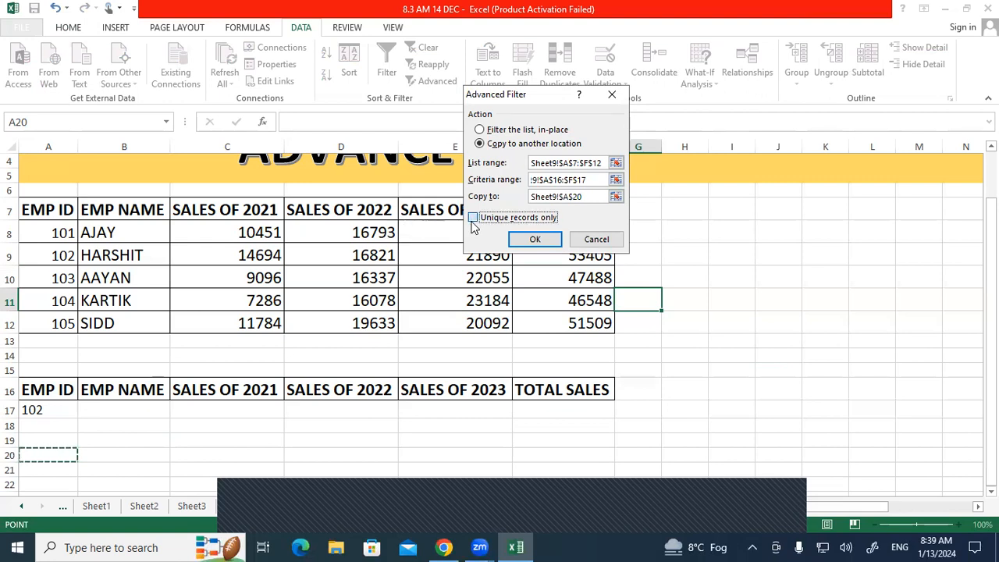
{"action": "left_click", "coordinate": [519, 239]}
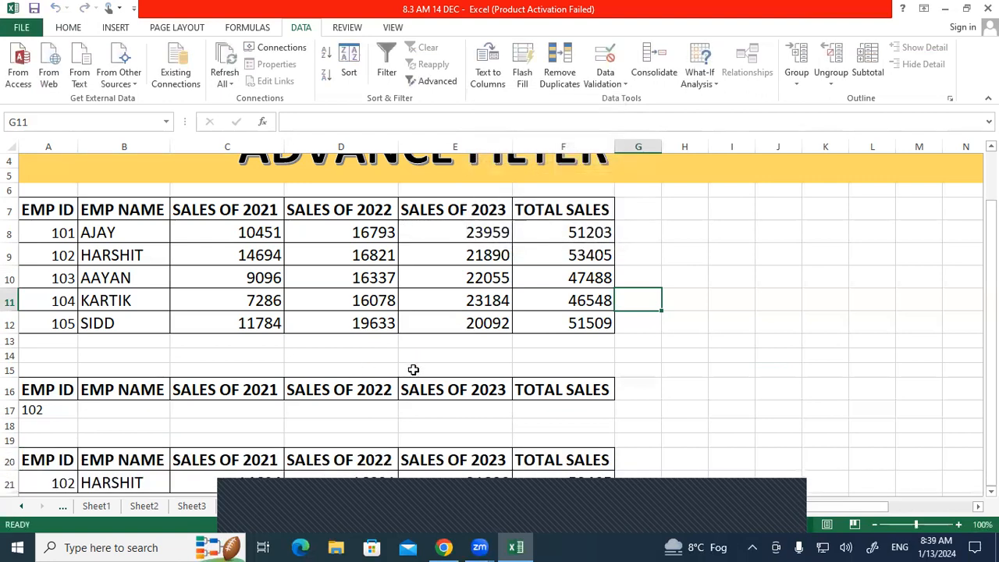
{"action": "scroll", "coordinate": [412, 369], "scroll_direction": "down", "scroll_amount": 1}
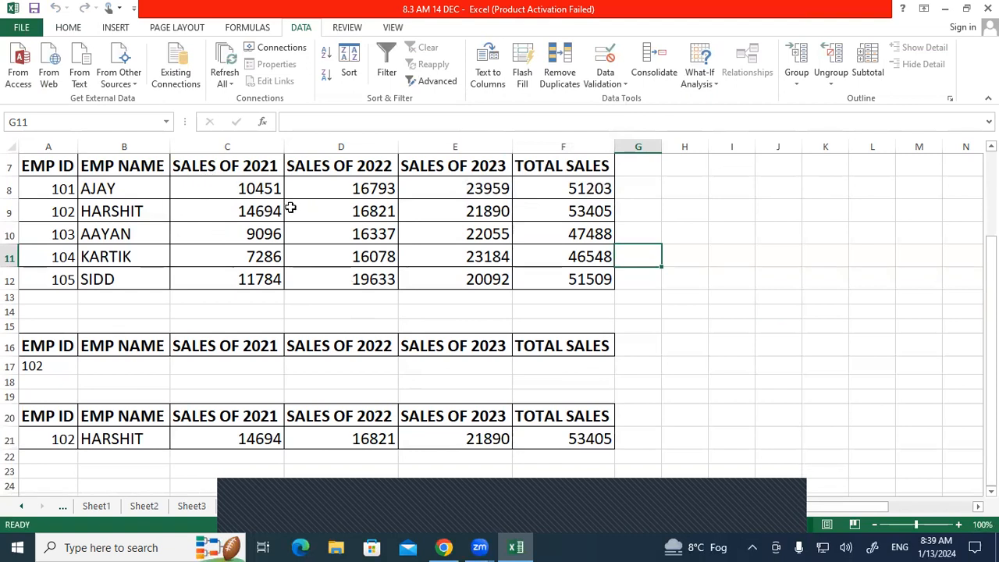
{"action": "scroll", "coordinate": [154, 341], "scroll_direction": "down", "scroll_amount": 1}
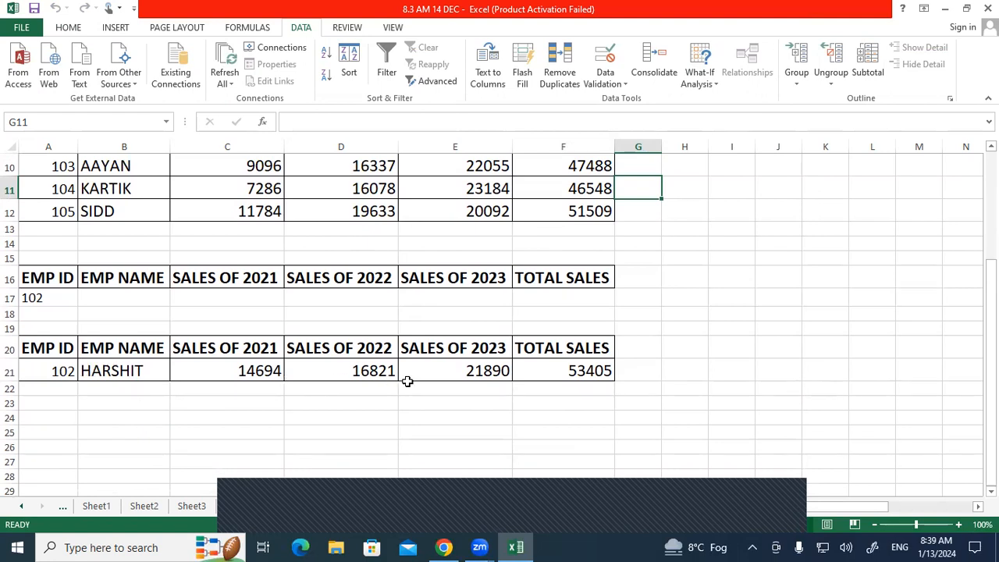
{"action": "scroll", "coordinate": [308, 258], "scroll_direction": "up", "scroll_amount": 1}
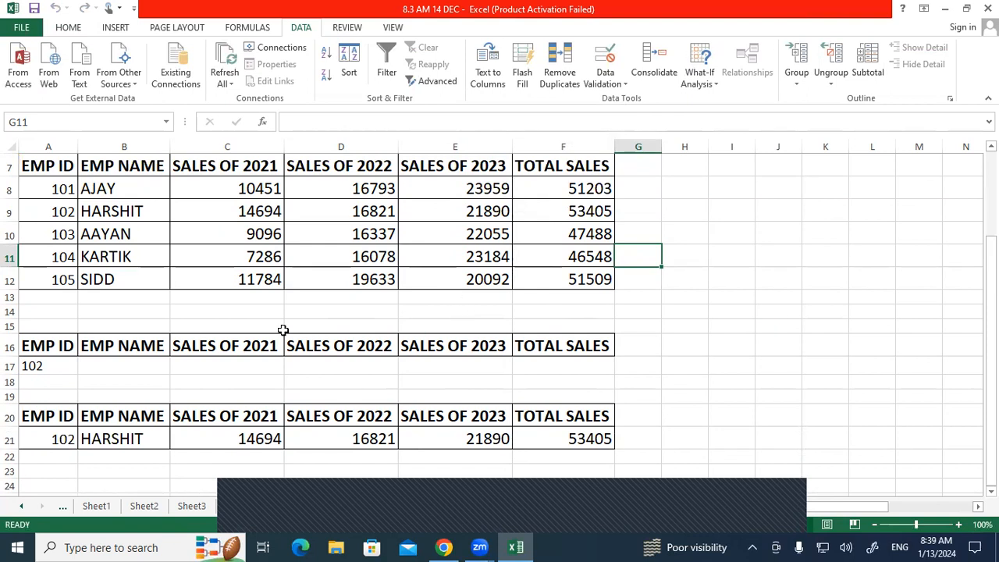
Step: Clear all contents and formatting of the extracted record in A19:G21 below the criteria range
{"action": "left_click_drag", "start_coordinate": [35, 395], "coordinate": [631, 447]}
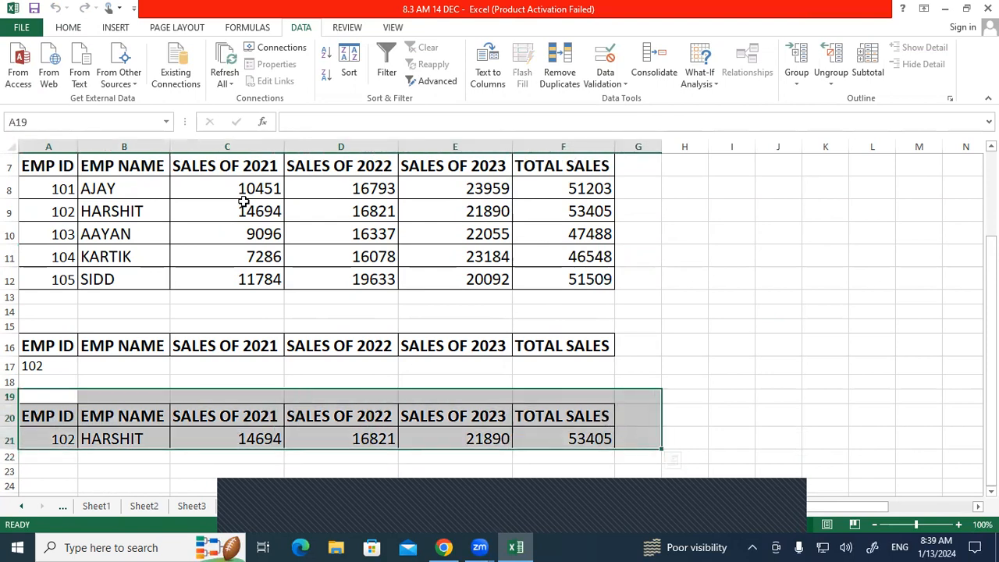
{"action": "left_click", "coordinate": [76, 29]}
{"action": "left_click", "coordinate": [826, 82]}
{"action": "left_click", "coordinate": [832, 100]}
{"action": "left_click", "coordinate": [731, 365]}
{"action": "scroll", "coordinate": [192, 310], "scroll_direction": "up", "scroll_amount": 2}
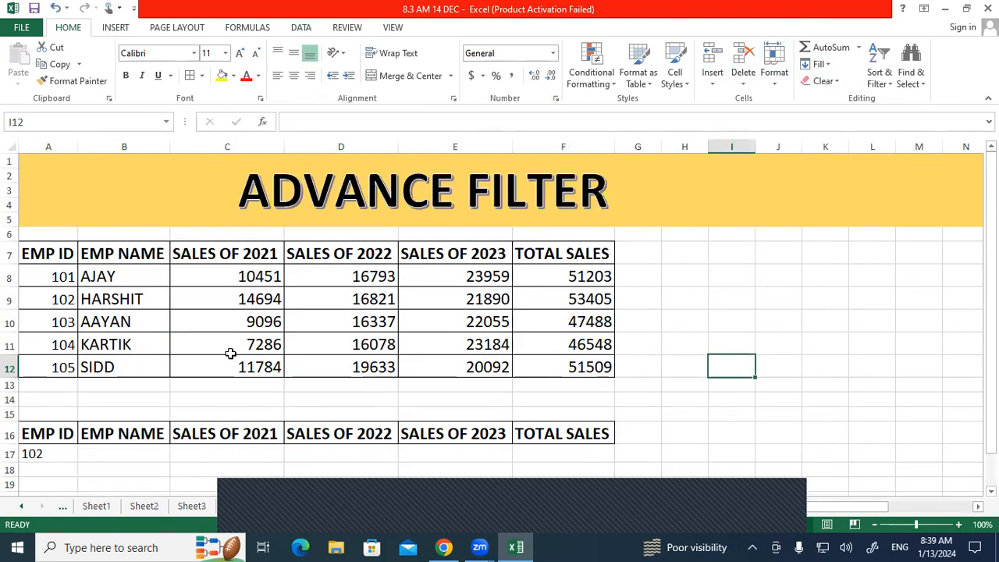
Step: Replace the EMP ID criterion in cell A17 with ="104"
{"action": "scroll", "coordinate": [230, 354], "scroll_direction": "down", "scroll_amount": 1}
{"action": "left_click", "coordinate": [38, 409]}
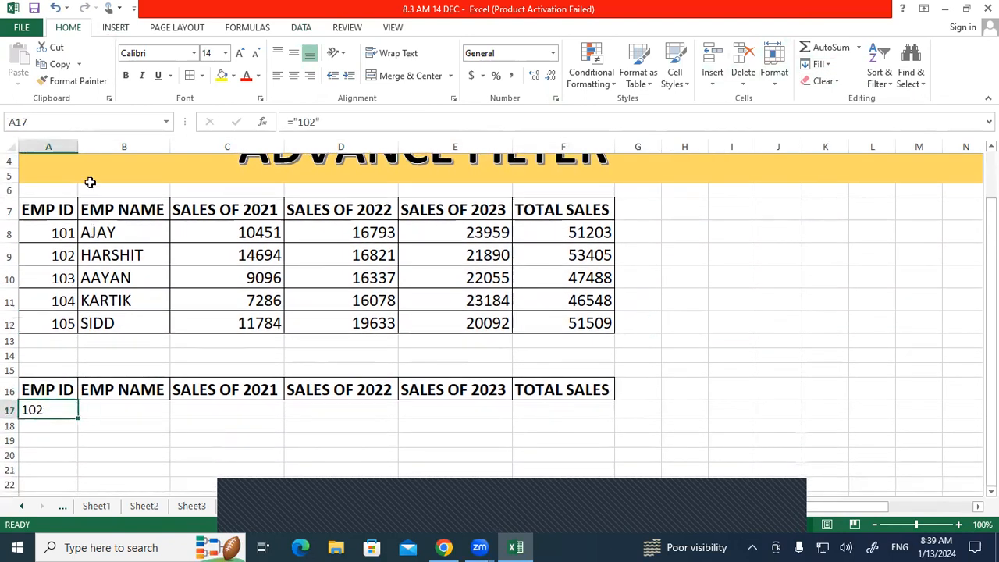
{"action": "key", "text": "Delete"}
{"action": "type", "text": "="}
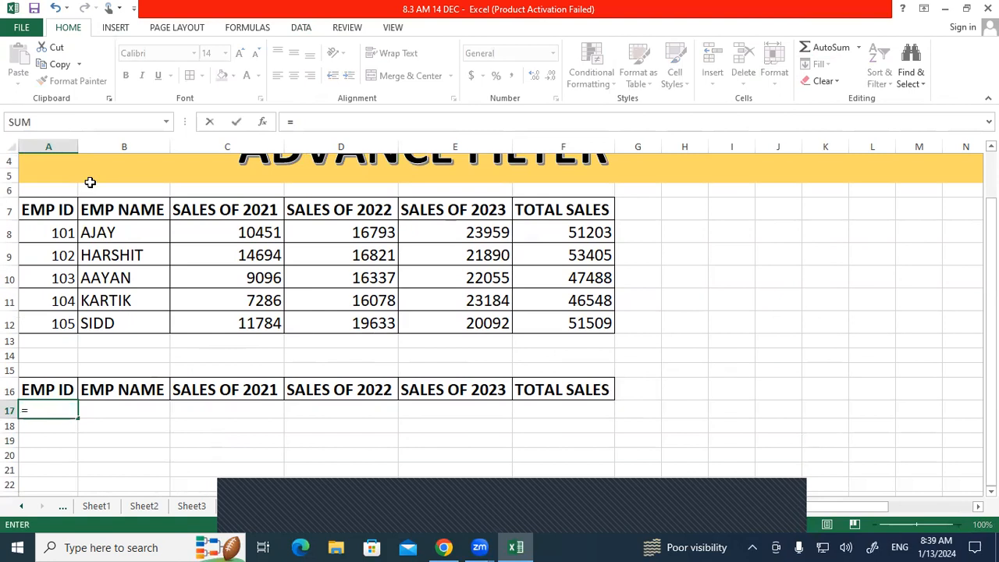
{"action": "type", "text": "\"104"}
{"action": "key", "text": "Return"}
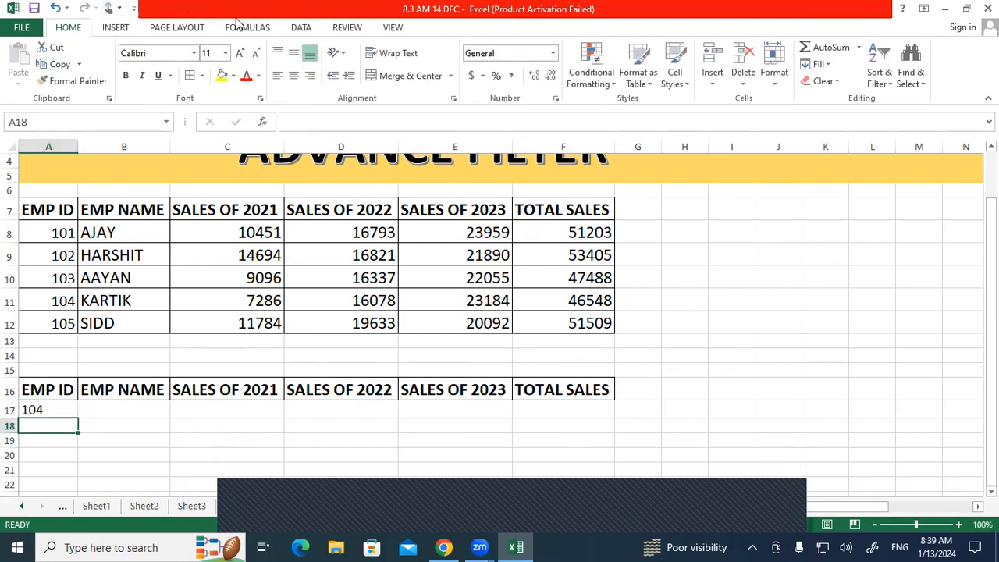
Step: Reopen Advanced Filter to copy to another location, reselecting A7:F12 as list range and A16:F17 as criteria range
{"action": "left_click", "coordinate": [310, 31]}
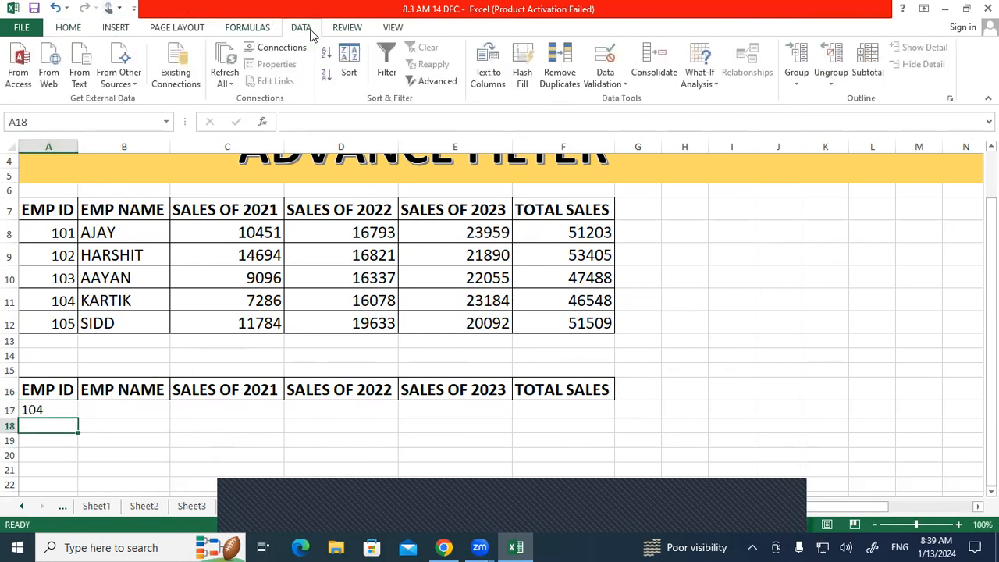
{"action": "left_click", "coordinate": [430, 81]}
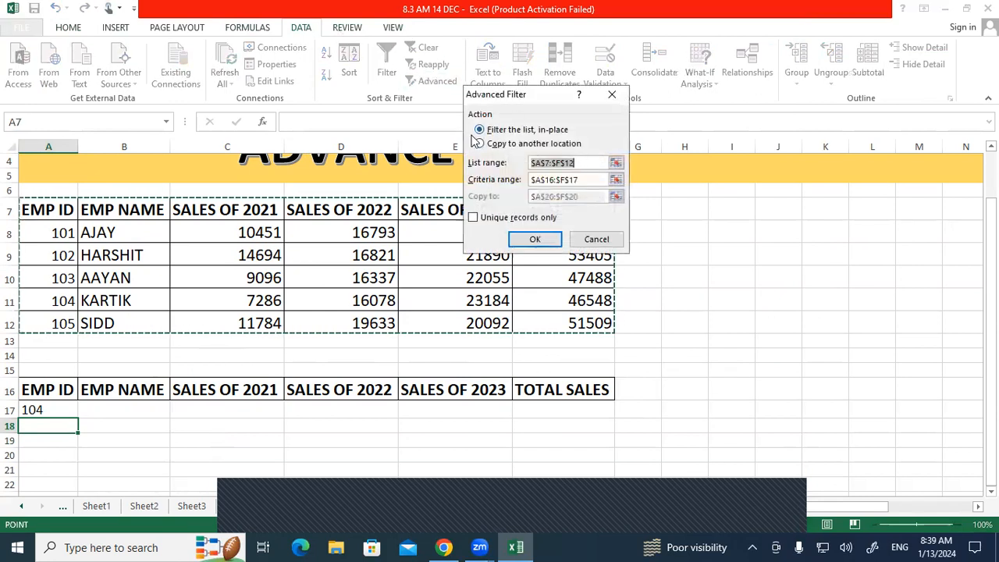
{"action": "left_click", "coordinate": [483, 144]}
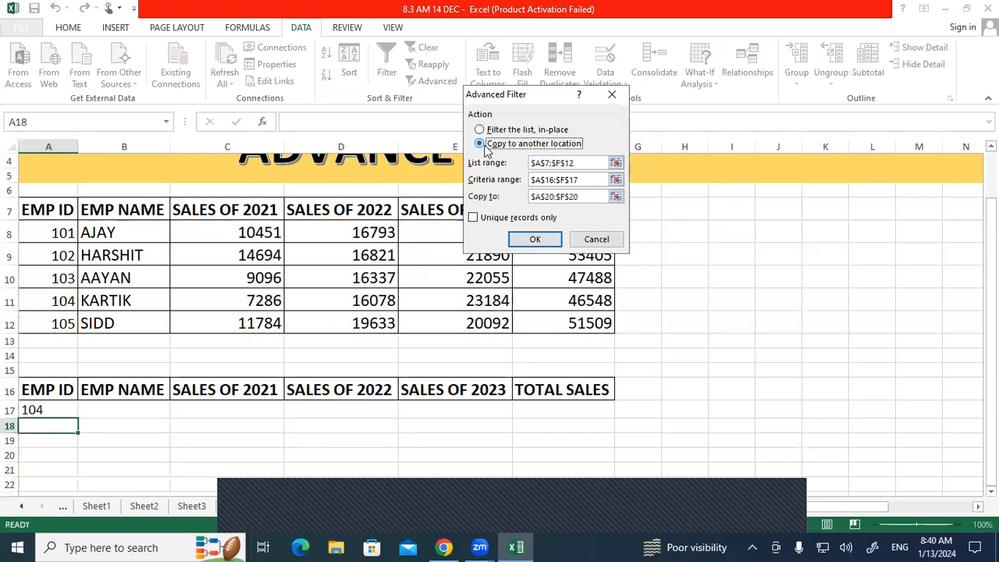
{"action": "left_click", "coordinate": [580, 162]}
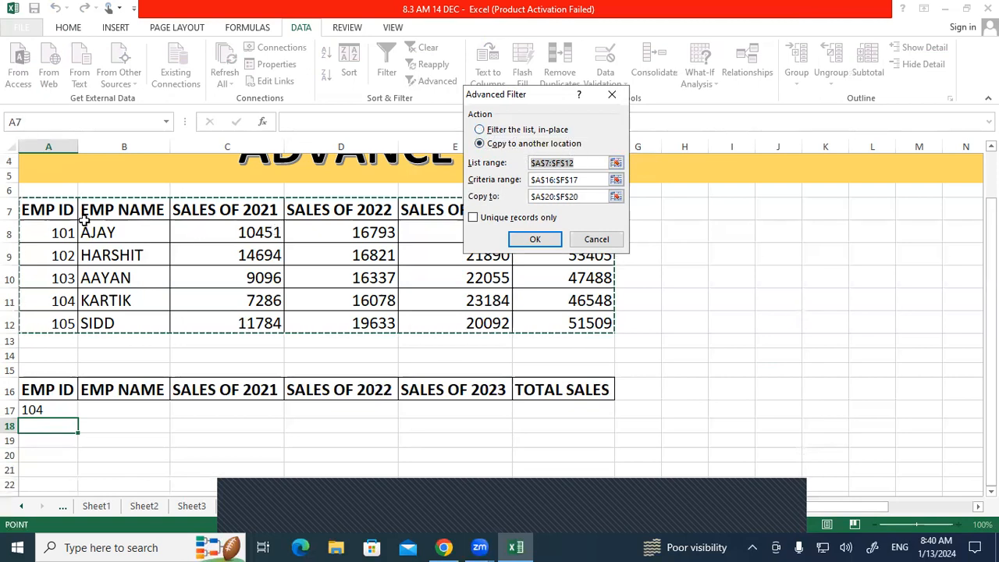
{"action": "left_click_drag", "start_coordinate": [39, 209], "coordinate": [566, 321]}
{"action": "left_click", "coordinate": [577, 180]}
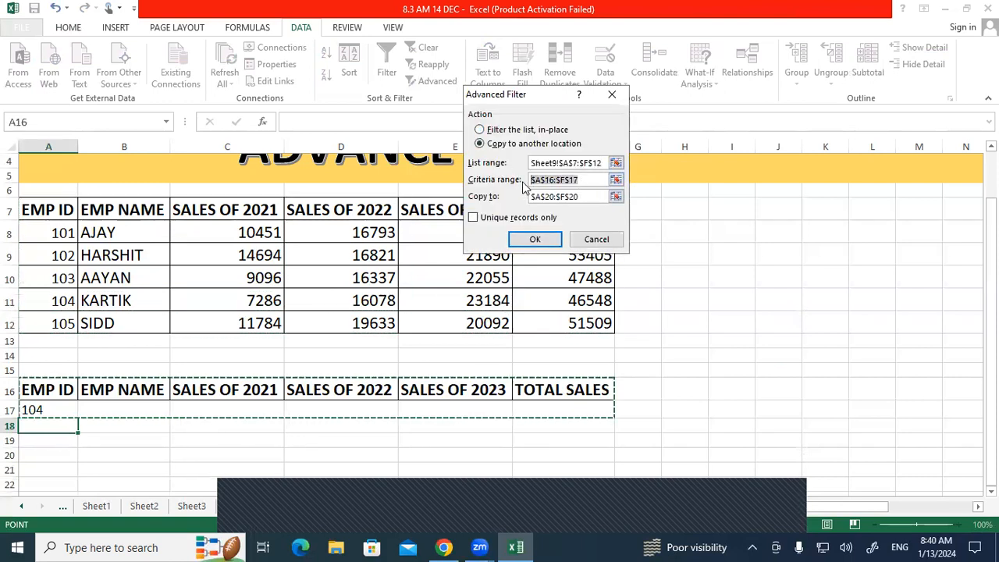
{"action": "left_click_drag", "start_coordinate": [70, 395], "coordinate": [616, 406]}
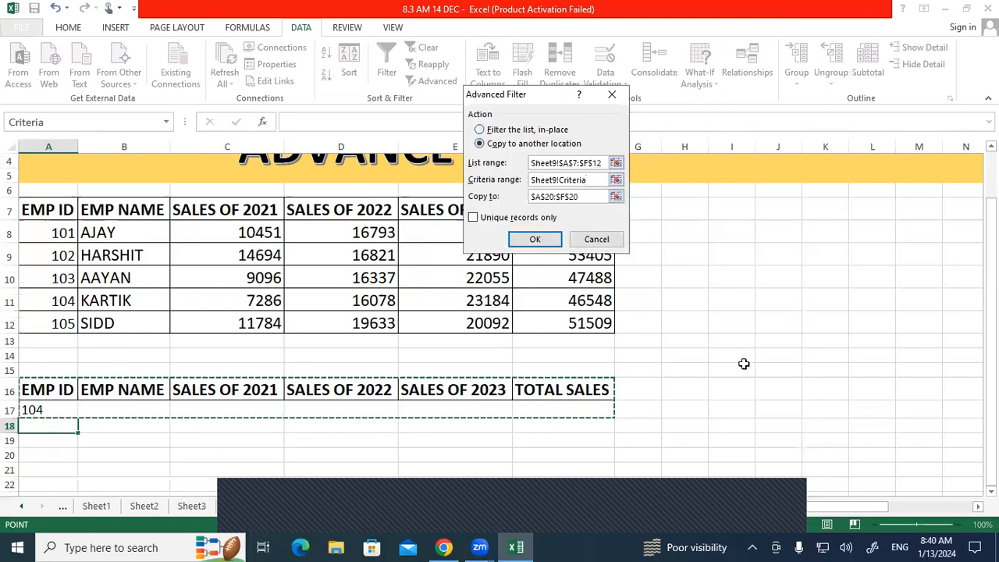
Step: Set the copy destination to A20 with unique records only, and extract the record for employee ID 104
{"action": "left_click", "coordinate": [594, 196]}
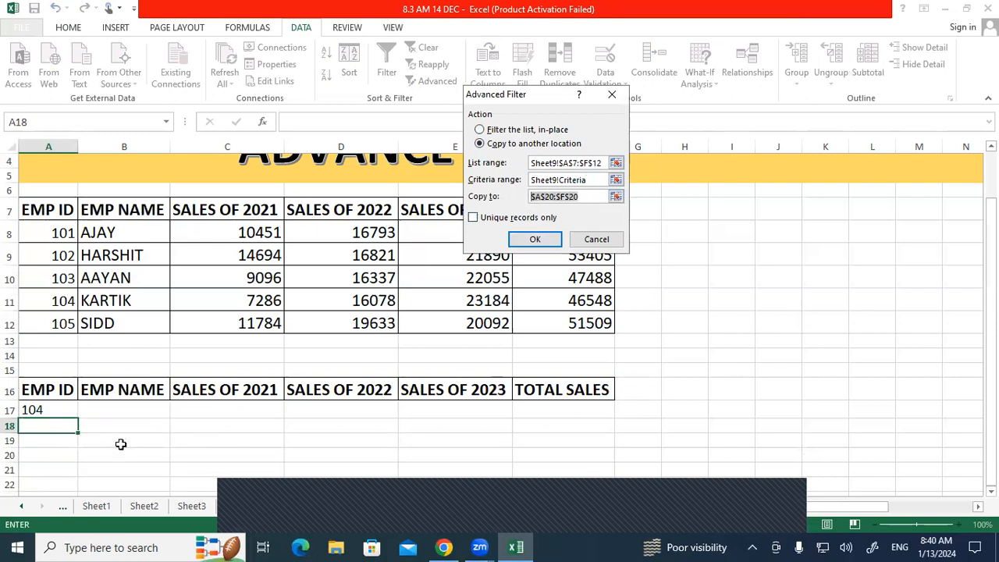
{"action": "left_click", "coordinate": [46, 449]}
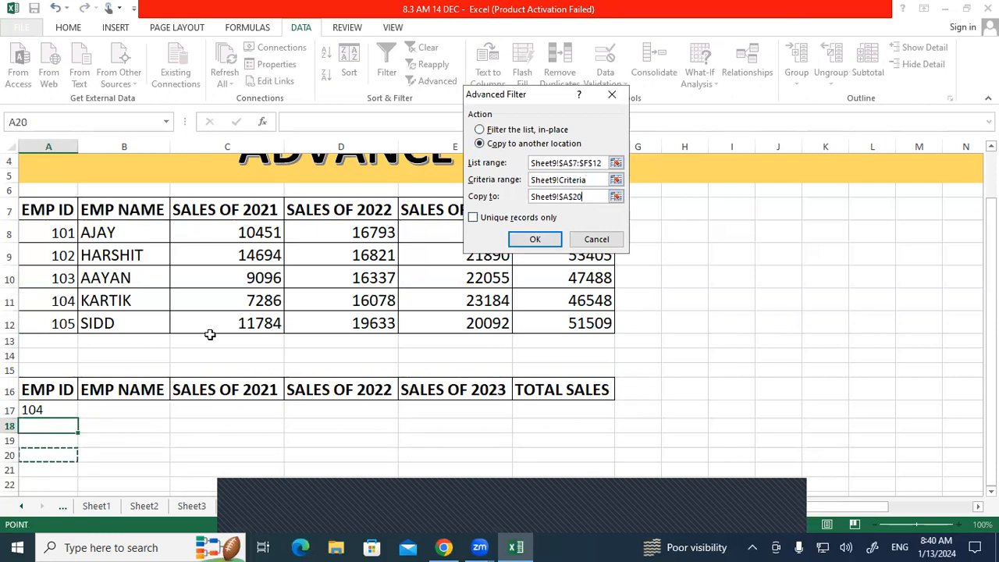
{"action": "left_click", "coordinate": [473, 217]}
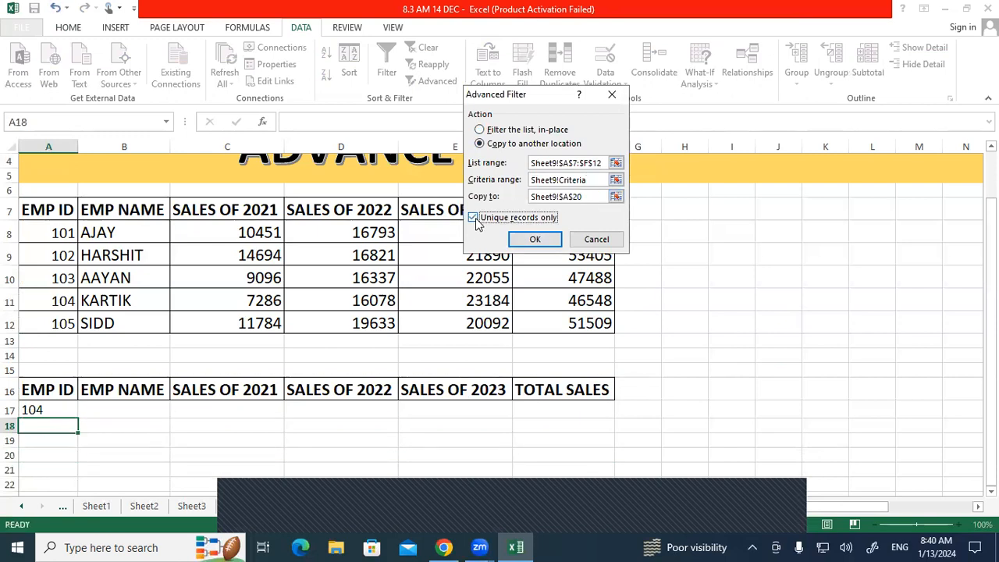
{"action": "left_click", "coordinate": [530, 240]}
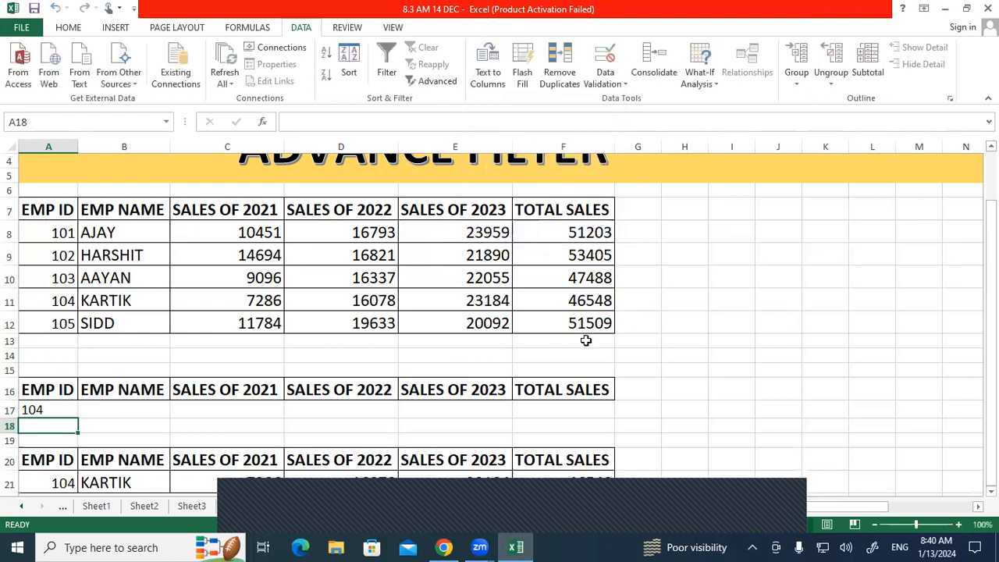
{"action": "scroll", "coordinate": [590, 345], "scroll_direction": "down", "scroll_amount": 2}
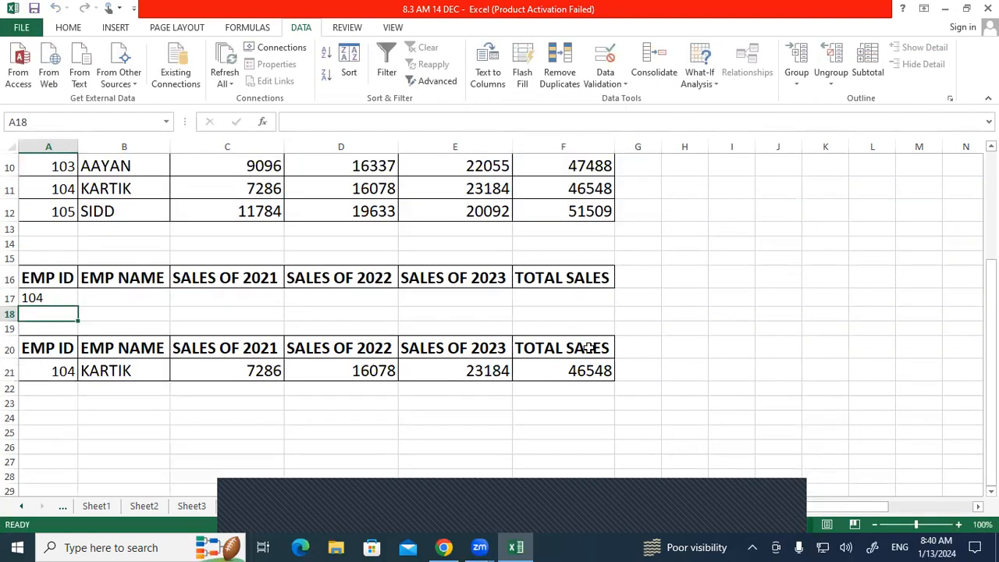
Step: Clear all contents and formatting of the extracted employee ID 104 record in A19:F22
{"action": "mouse_move", "coordinate": [31, 328]}
{"action": "left_mouse_down"}
{"action": "mouse_move", "coordinate": [54, 356]}
{"action": "mouse_move", "coordinate": [527, 392]}
{"action": "left_mouse_up"}
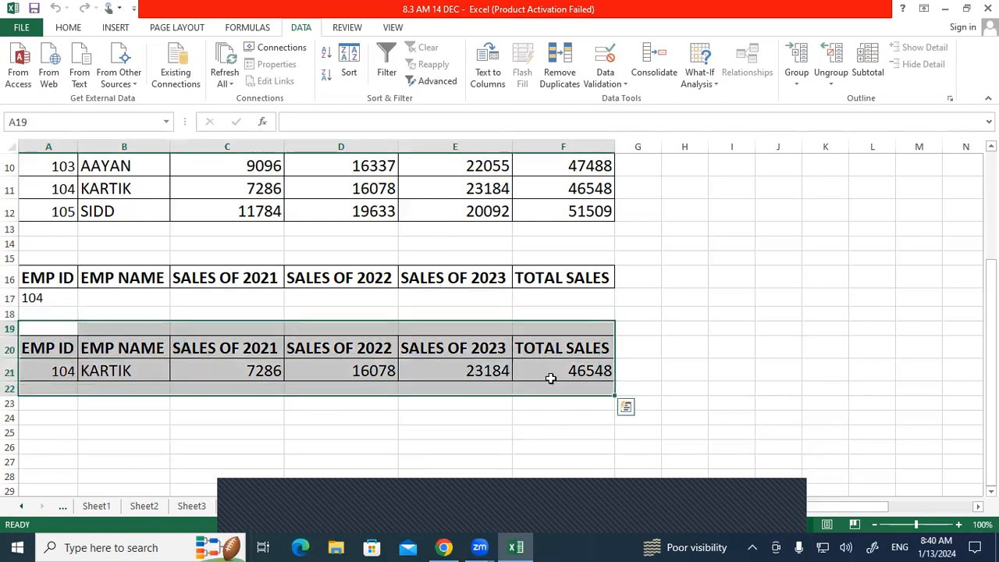
{"action": "left_click", "coordinate": [68, 28]}
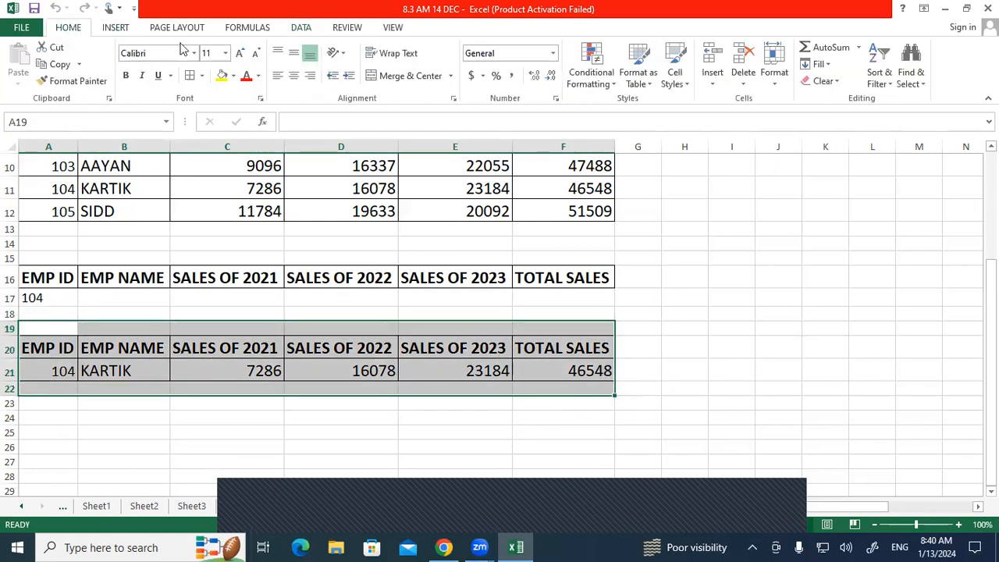
{"action": "left_click", "coordinate": [821, 81]}
{"action": "left_click", "coordinate": [829, 99]}
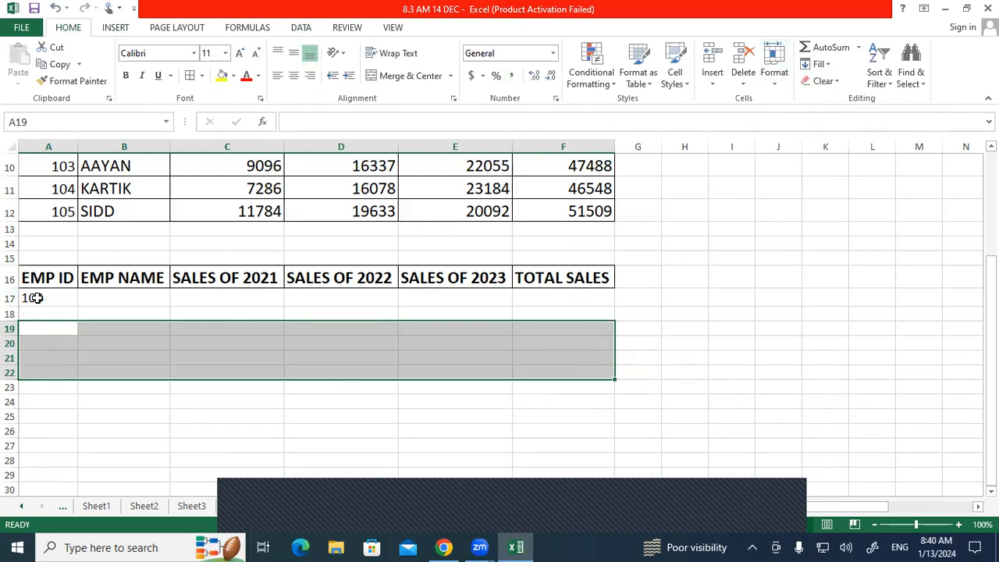
Step: Clear the EMP ID criterion in A17 and enter the name from B12 as a quoted-text formula in EMP NAME criterion cell B17
{"action": "left_click", "coordinate": [37, 298]}
{"action": "key", "text": "Delete"}
{"action": "left_click", "coordinate": [118, 297]}
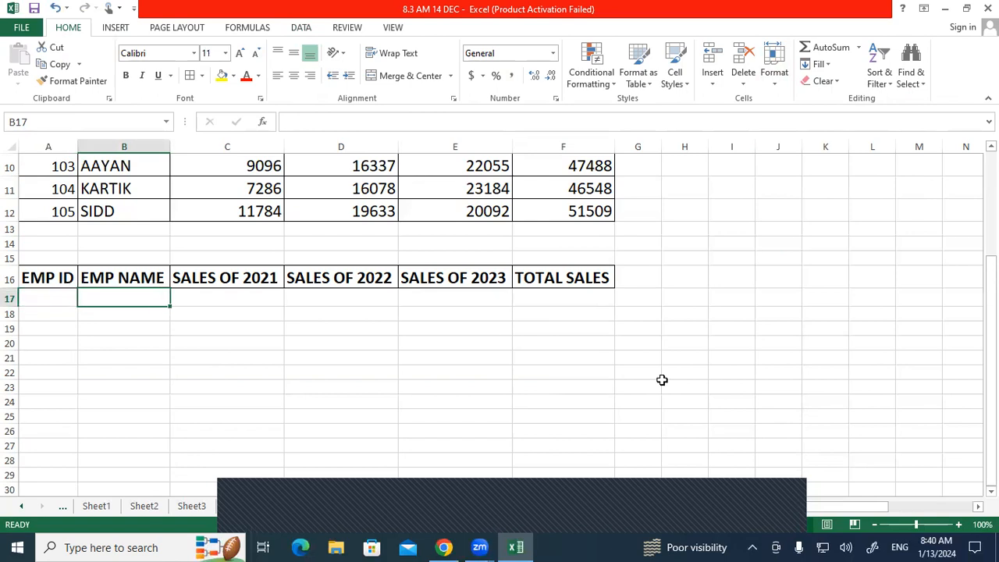
{"action": "type", "text": "=\"SIDD"}
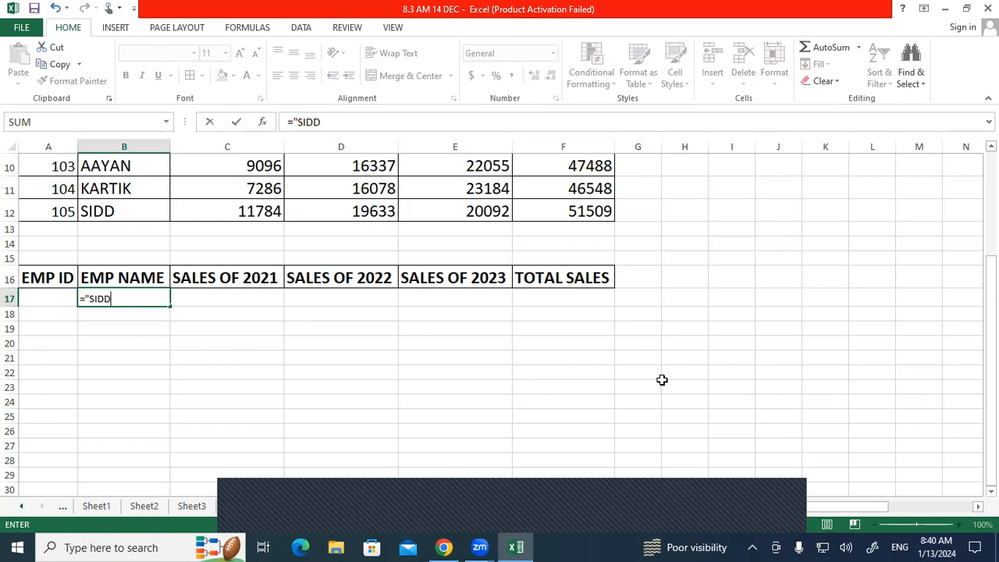
{"action": "key", "text": "Return"}
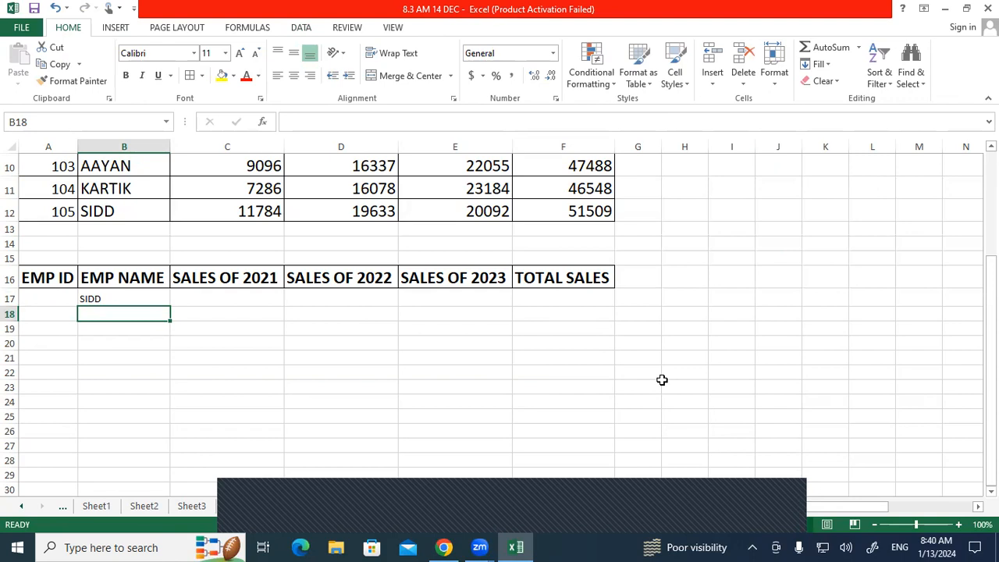
Step: Set up an Advanced Filter that copies to another location, with A7:F12 as list range and A16:F17 as criteria range
{"action": "left_click", "coordinate": [302, 28]}
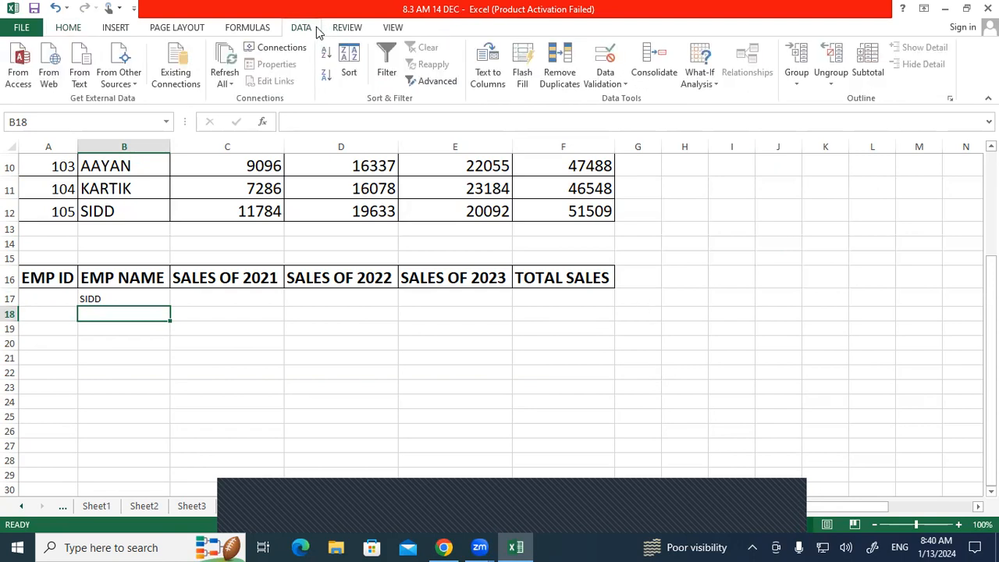
{"action": "left_click", "coordinate": [443, 81]}
{"action": "left_click", "coordinate": [493, 144]}
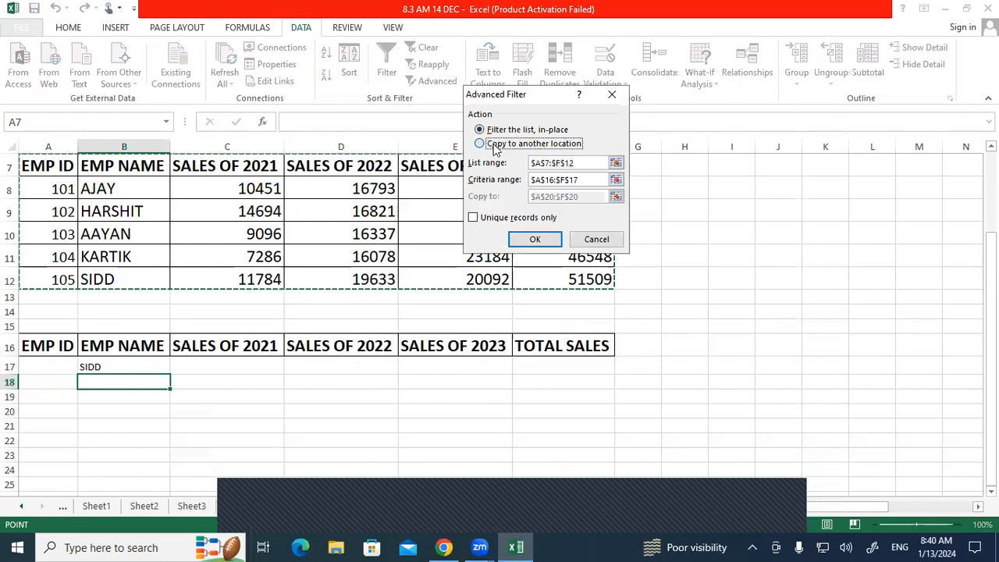
{"action": "left_click_drag", "start_coordinate": [581, 162], "coordinate": [528, 163]}
{"action": "left_click_drag", "start_coordinate": [31, 163], "coordinate": [566, 281]}
{"action": "left_click_drag", "start_coordinate": [586, 180], "coordinate": [523, 179]}
{"action": "left_click_drag", "start_coordinate": [43, 349], "coordinate": [536, 369]}
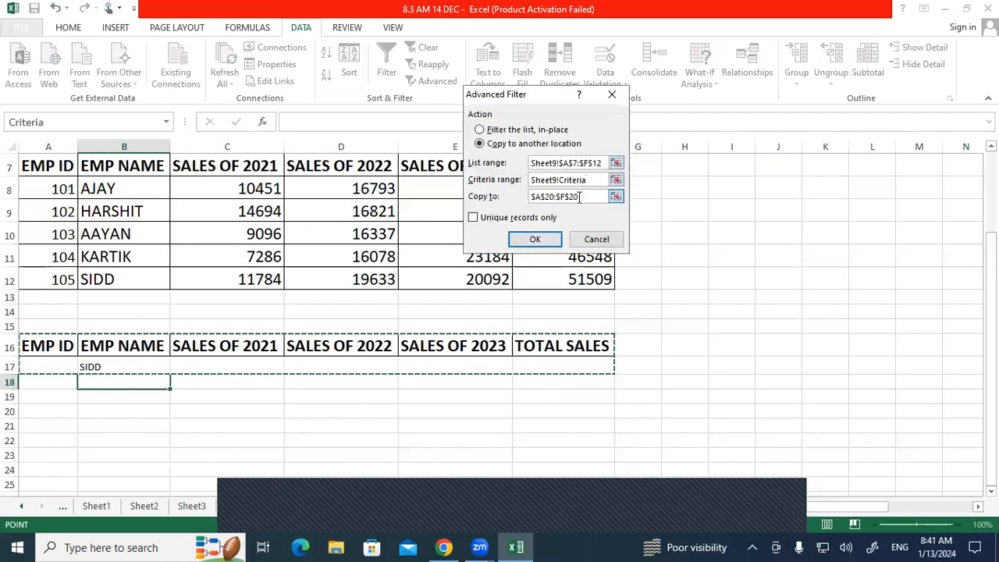
Step: Set the copy destination to A20 and extract the record matching the employee name criterion
{"action": "key", "text": "Tab"}
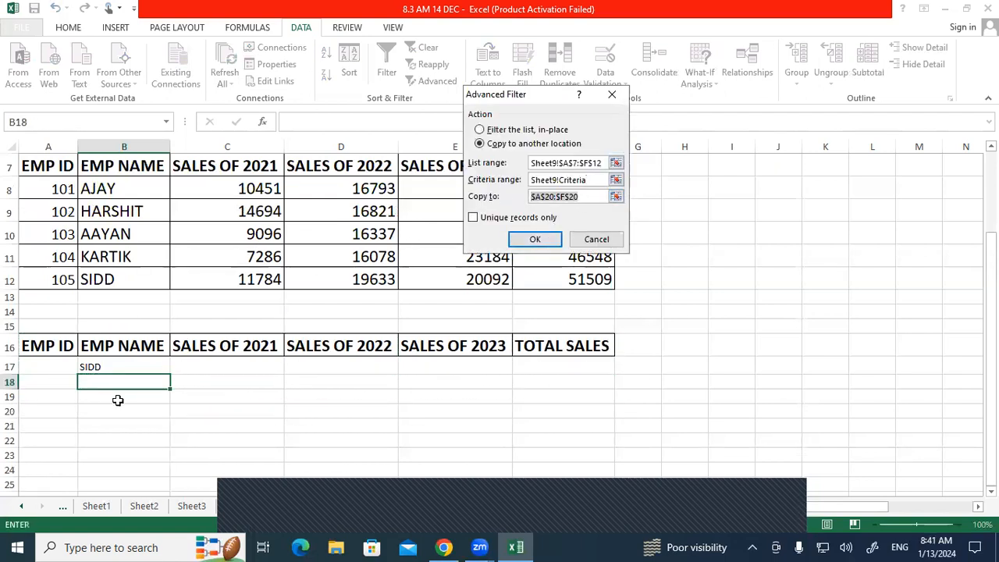
{"action": "left_click", "coordinate": [62, 412]}
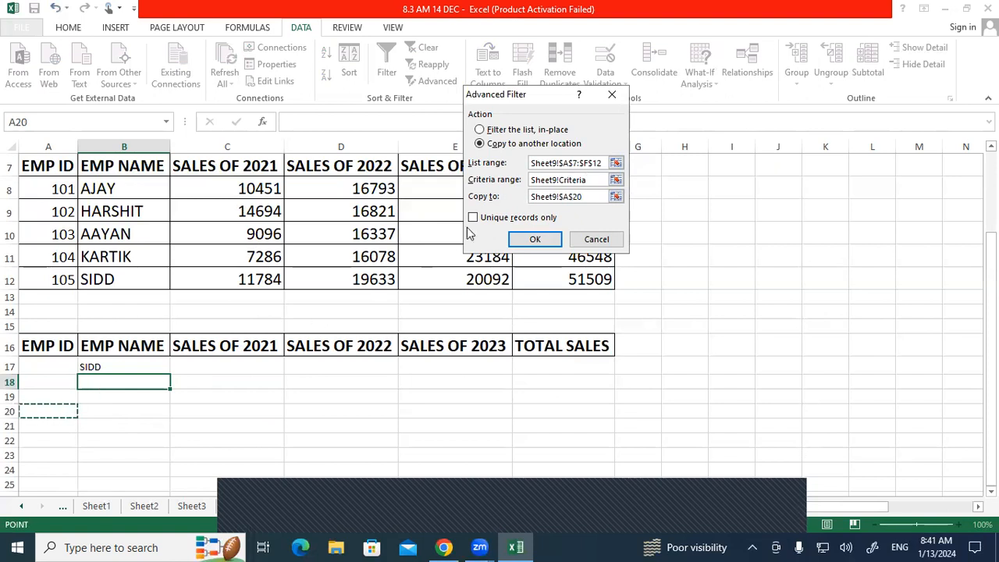
{"action": "left_click", "coordinate": [551, 241]}
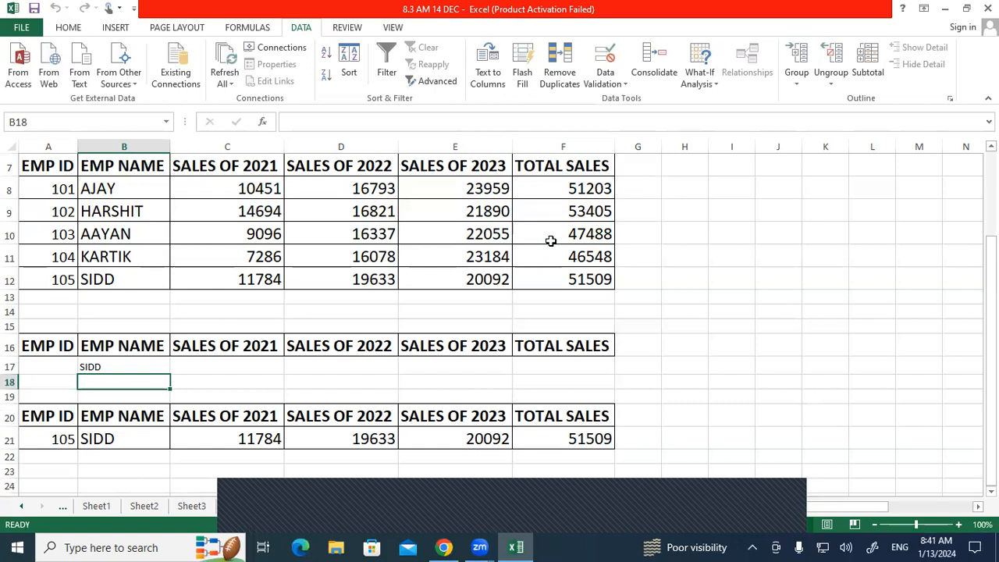
Step: Clear all contents and formatting of the record extracted by employee name in A19:G22
{"action": "scroll", "coordinate": [553, 270], "scroll_direction": "down", "scroll_amount": 2}
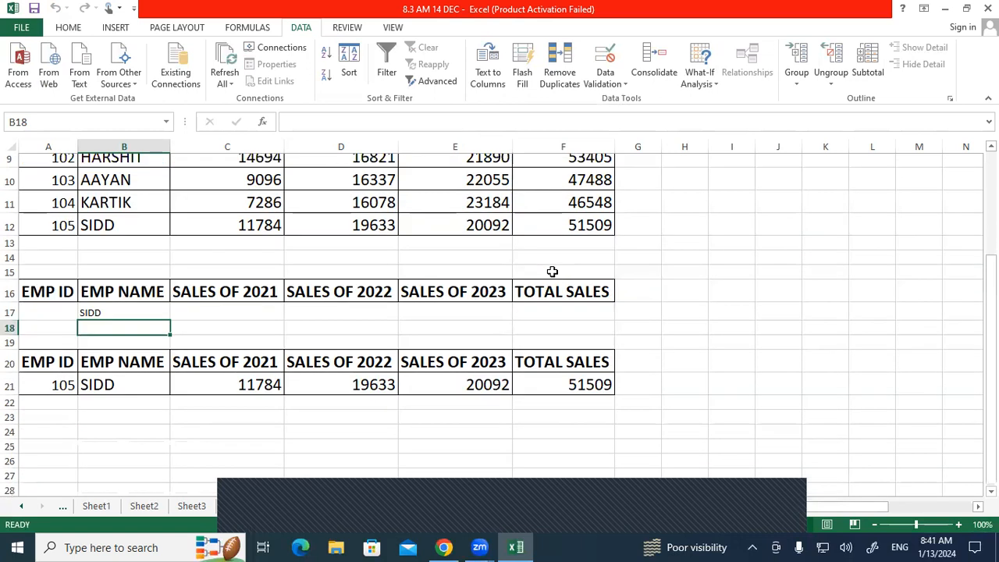
{"action": "left_click_drag", "start_coordinate": [47, 260], "coordinate": [625, 322]}
{"action": "scroll", "coordinate": [662, 357], "scroll_direction": "up", "scroll_amount": 3}
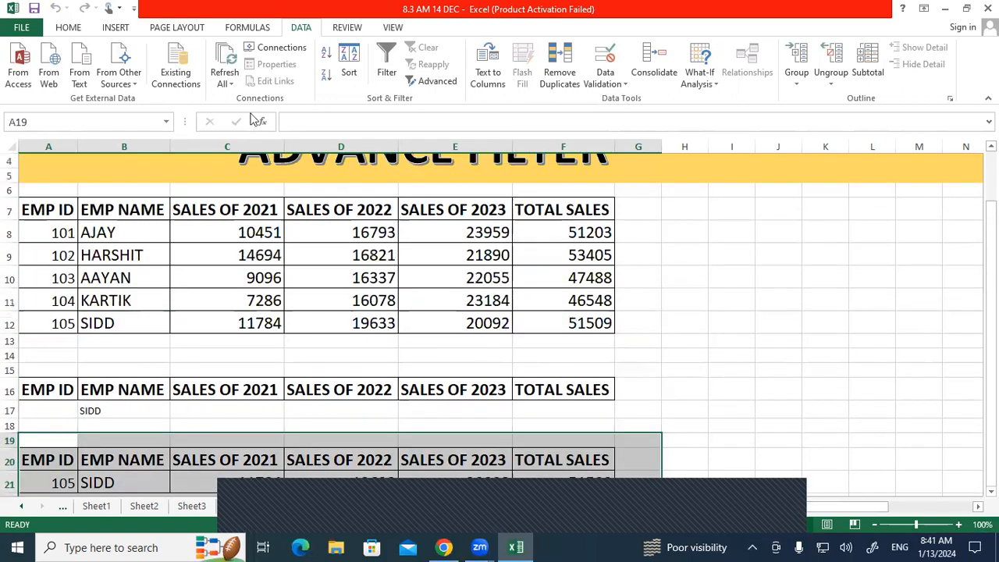
{"action": "left_click", "coordinate": [81, 28]}
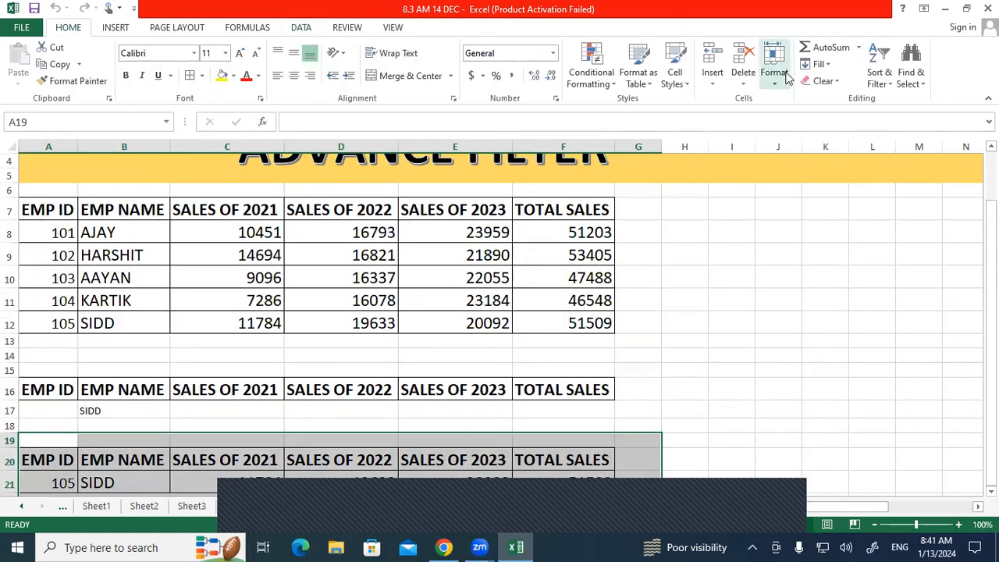
{"action": "left_click", "coordinate": [821, 81]}
{"action": "left_click", "coordinate": [829, 100]}
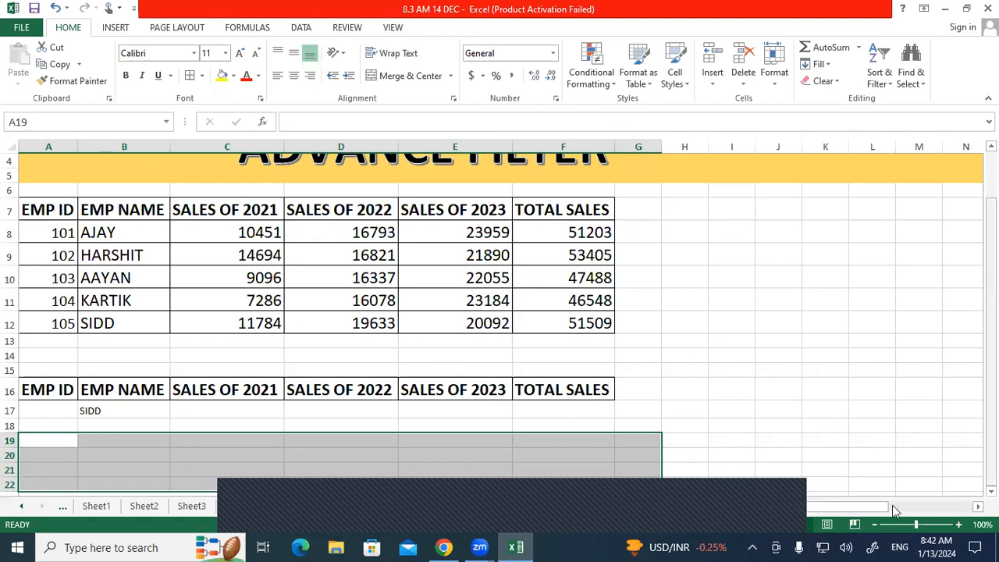
{"action": "left_click", "coordinate": [783, 523]}
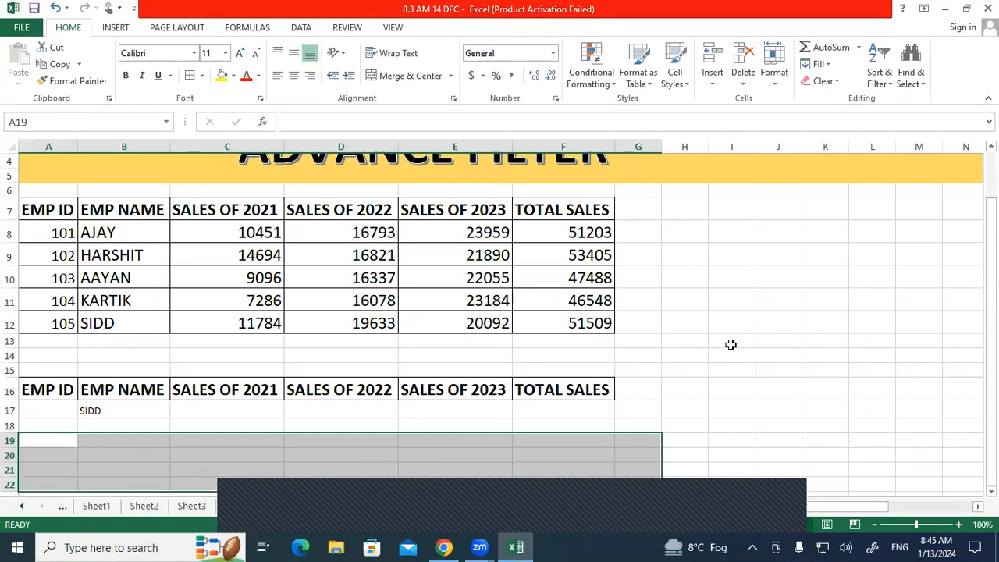
{"action": "left_click", "coordinate": [651, 357]}
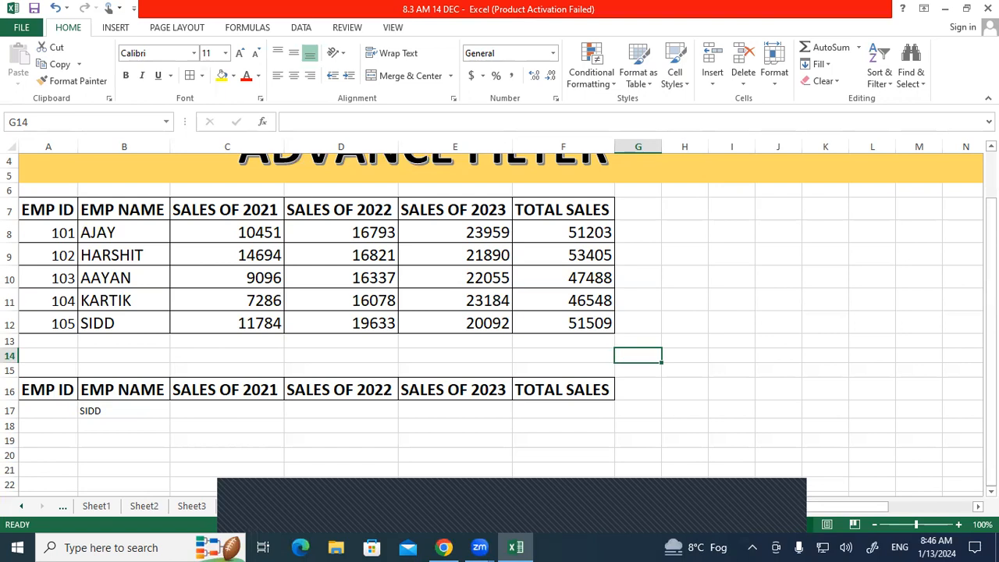
{"action": "left_click", "coordinate": [640, 332]}
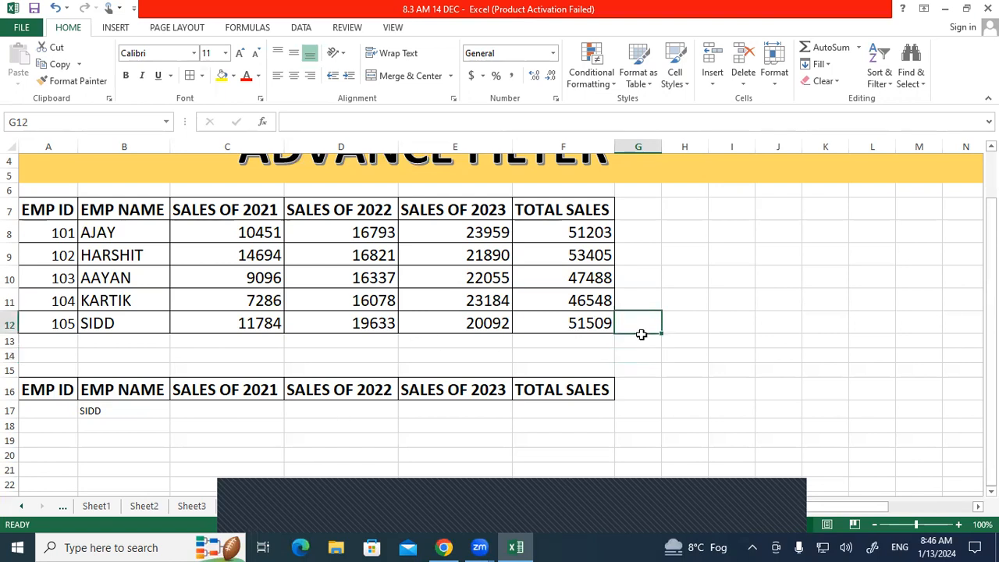
Step: Delete the employee name criterion from B17
{"action": "left_click", "coordinate": [139, 411]}
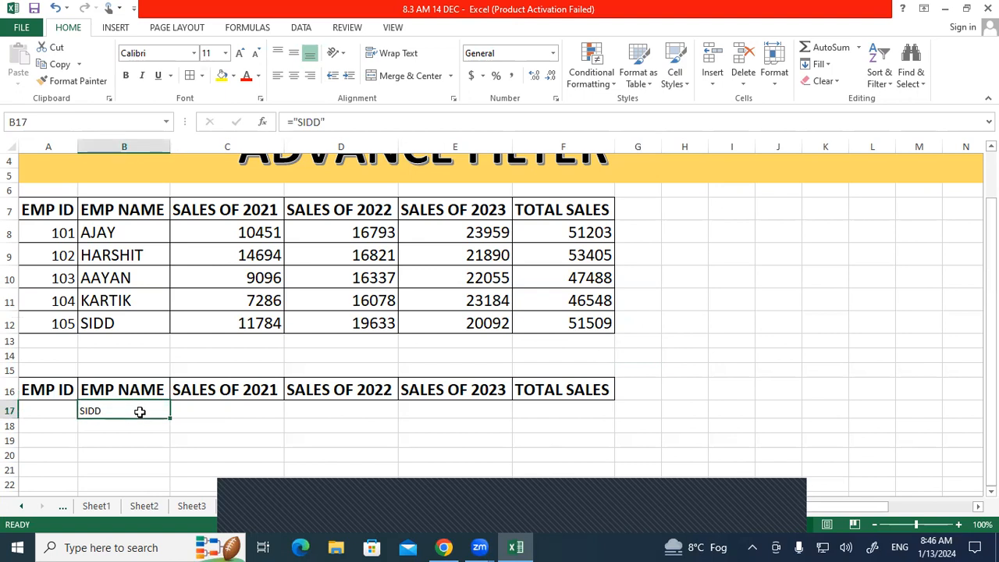
{"action": "left_click", "coordinate": [36, 411]}
{"action": "left_click", "coordinate": [86, 410]}
{"action": "key", "text": "Delete"}
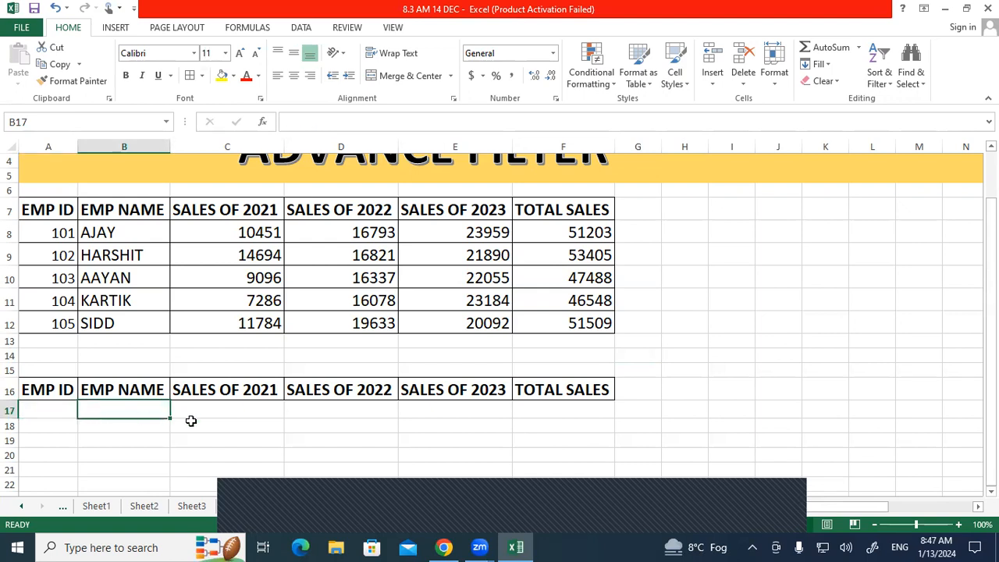
Step: Enter the criterion =">23000" under SALES OF 2023 in cell E17
{"action": "left_click", "coordinate": [458, 413]}
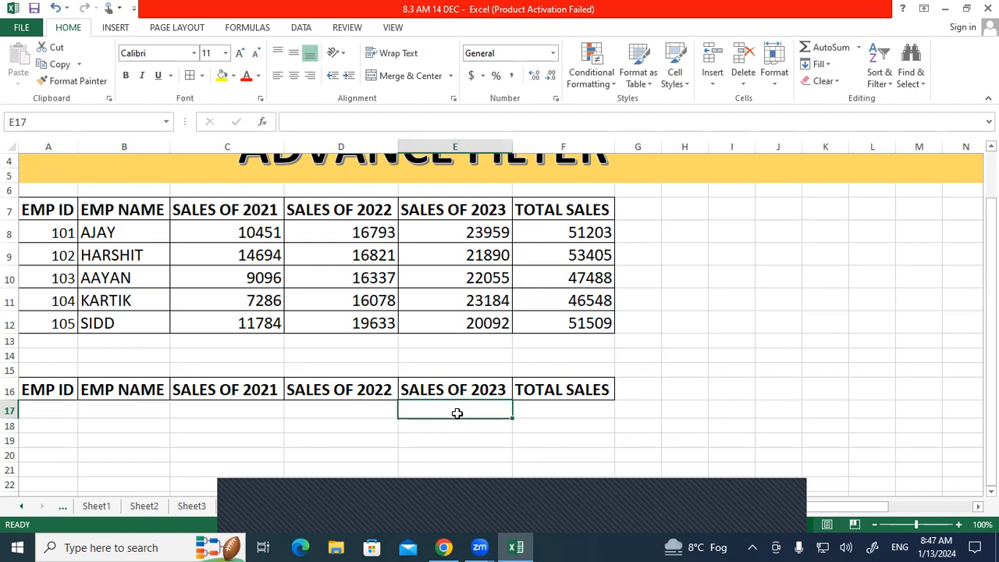
{"action": "type", "text": "="}
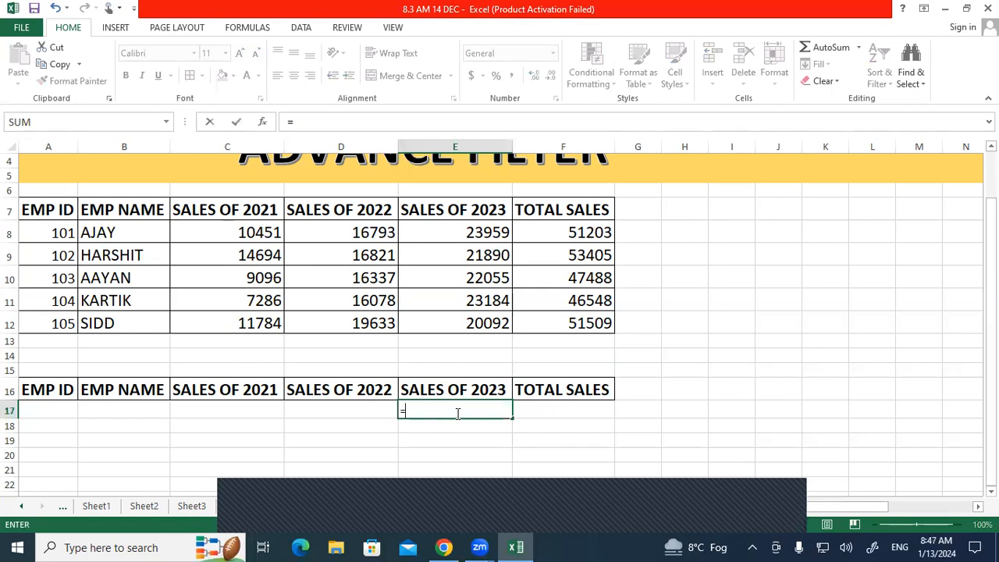
{"action": "type", "text": "\">23000"}
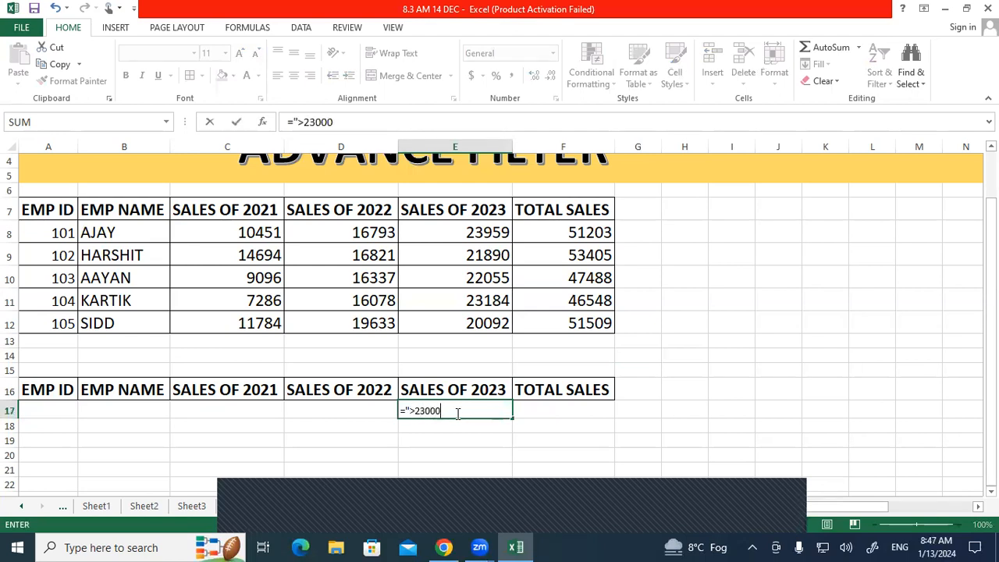
{"action": "type", "text": "\""}
{"action": "key", "text": "Return"}
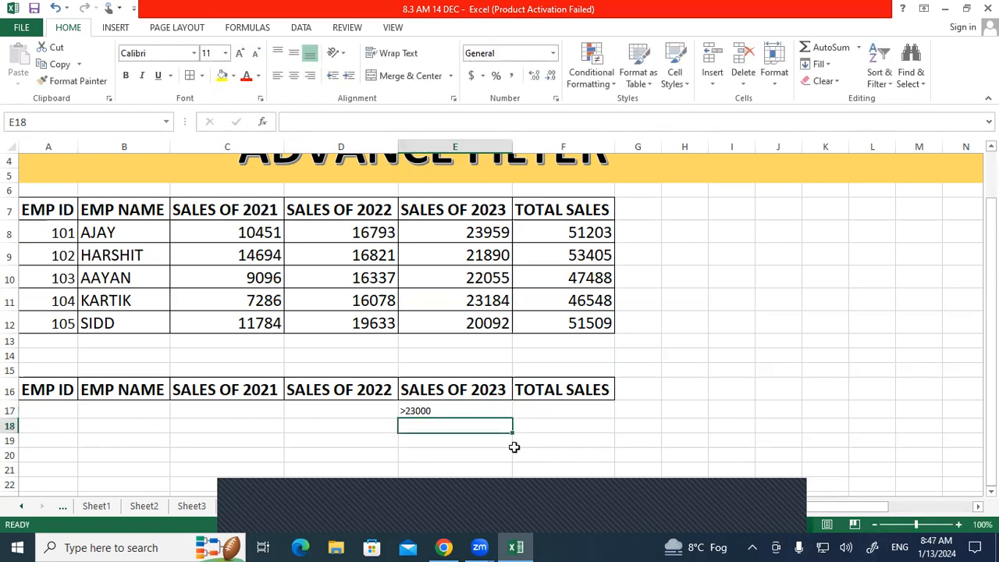
Step: Increase the font size of the SALES OF 2023 criterion in E17 to 14
{"action": "left_click", "coordinate": [475, 412]}
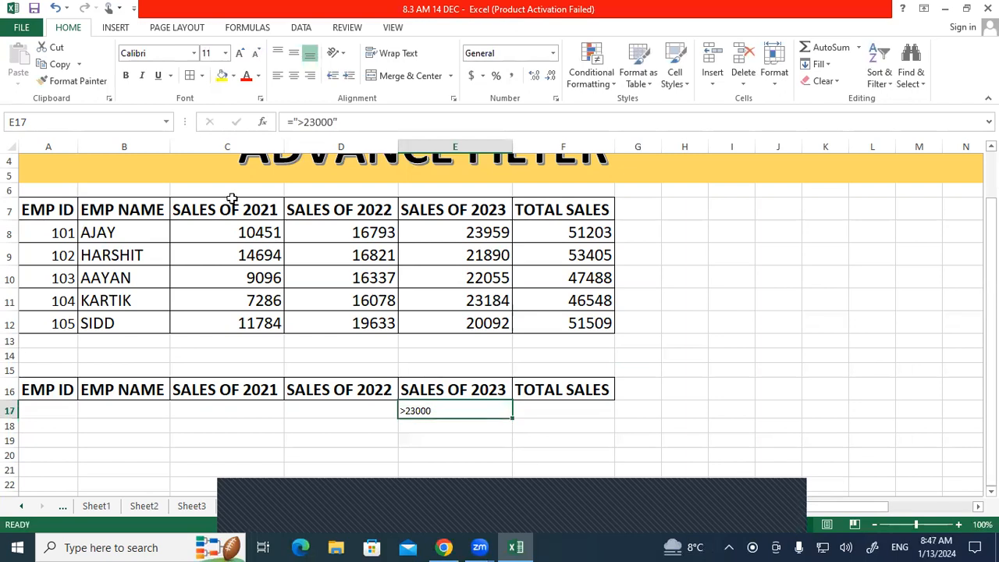
{"action": "left_click", "coordinate": [239, 52]}
{"action": "left_click", "coordinate": [238, 52]}
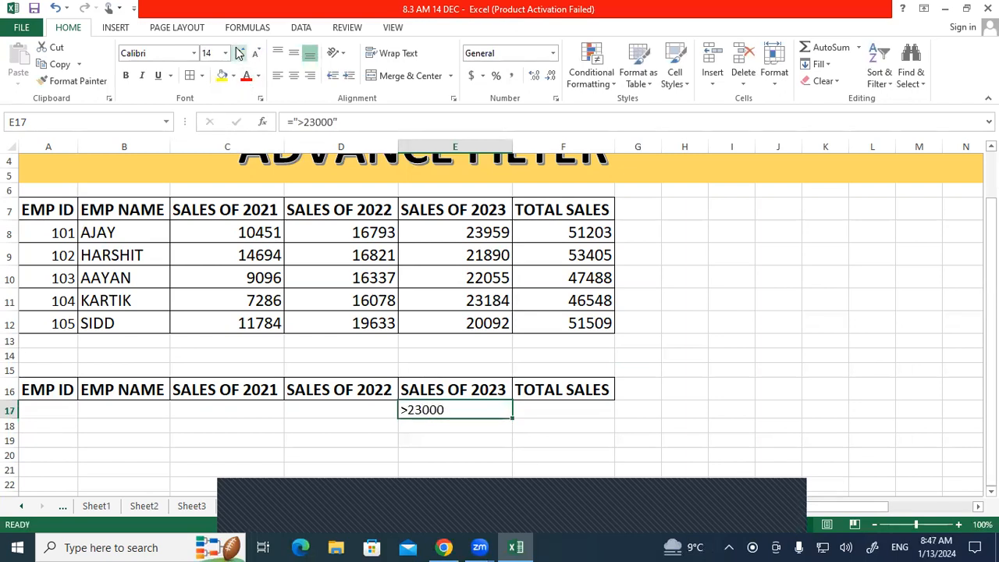
{"action": "left_click", "coordinate": [827, 388]}
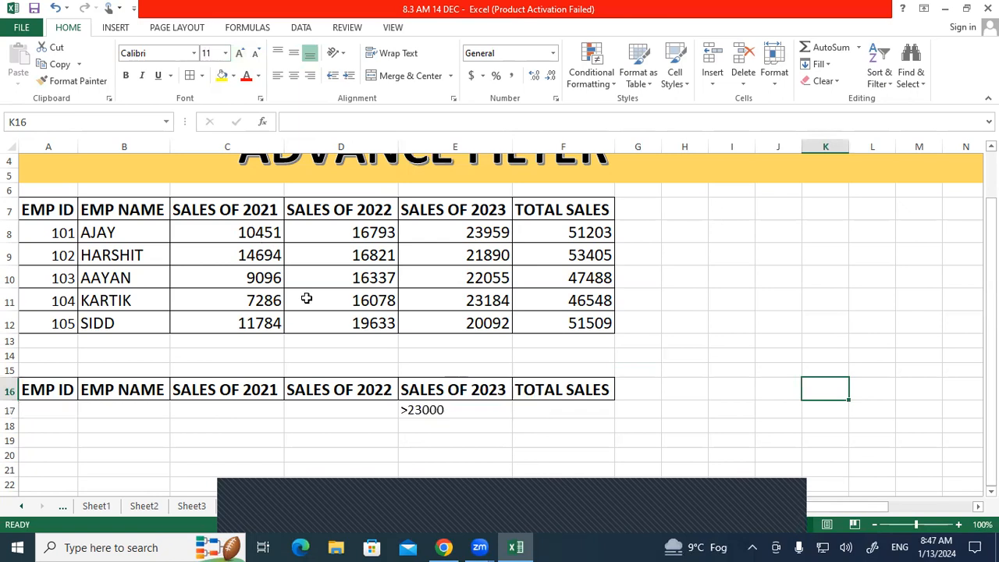
Step: Open Advanced Filter for the 2023 sales criterion, copying to another location with list range A7:F12 and criteria range A16:F17
{"action": "left_click", "coordinate": [310, 29]}
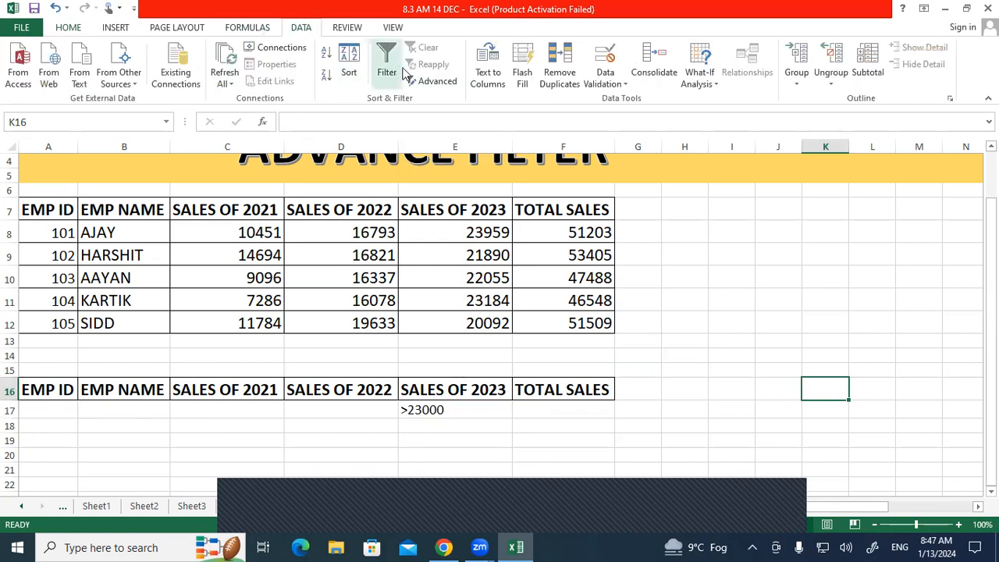
{"action": "left_click", "coordinate": [436, 81]}
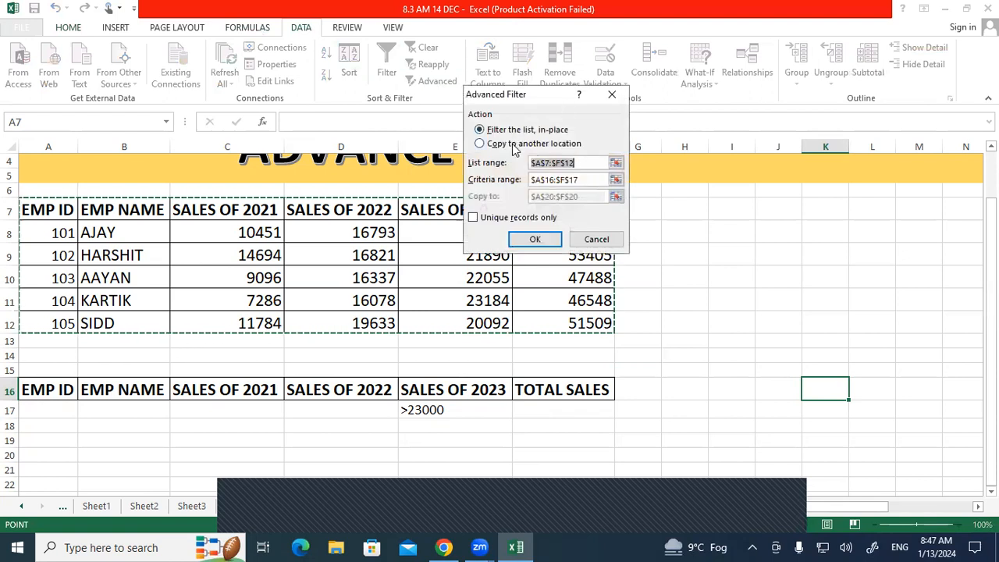
{"action": "left_click", "coordinate": [513, 144]}
{"action": "left_click", "coordinate": [568, 161]}
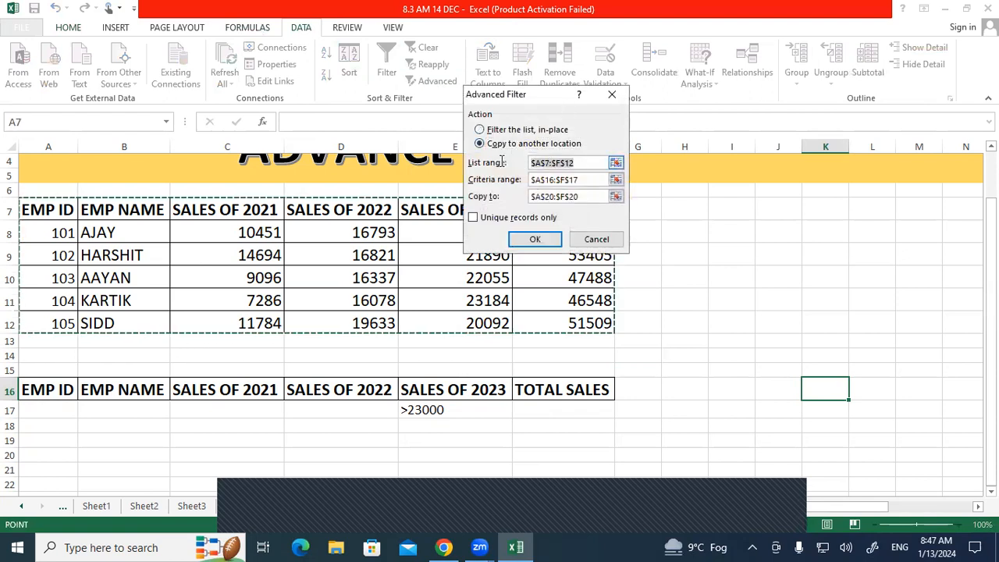
{"action": "left_click_drag", "start_coordinate": [51, 204], "coordinate": [550, 321]}
{"action": "left_click_drag", "start_coordinate": [580, 181], "coordinate": [529, 181]}
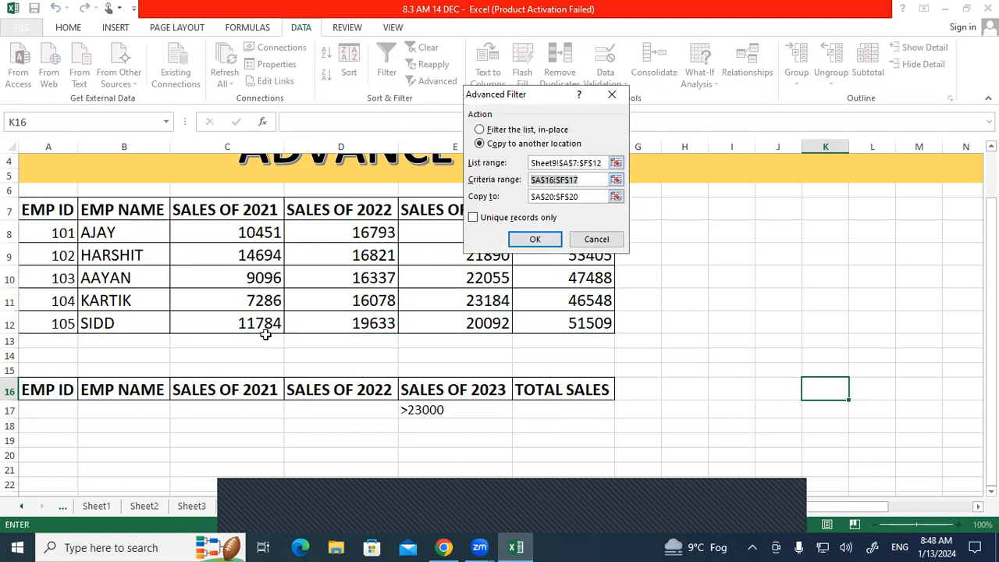
{"action": "left_click_drag", "start_coordinate": [62, 390], "coordinate": [526, 410]}
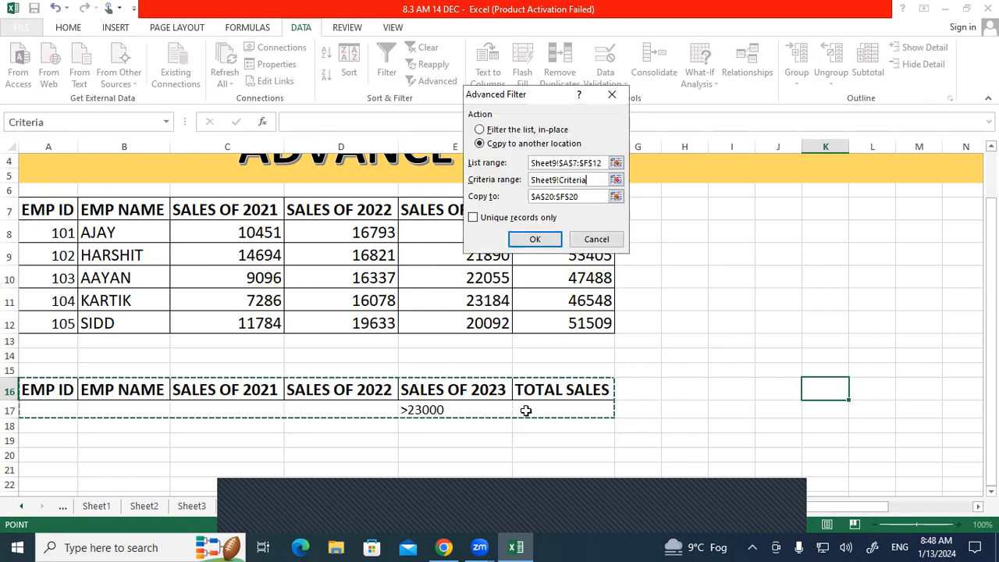
Step: Set the copy destination to A19 with unique records only, and extract the records with 2023 sales above 23000
{"action": "left_click", "coordinate": [594, 196]}
{"action": "left_click", "coordinate": [76, 434]}
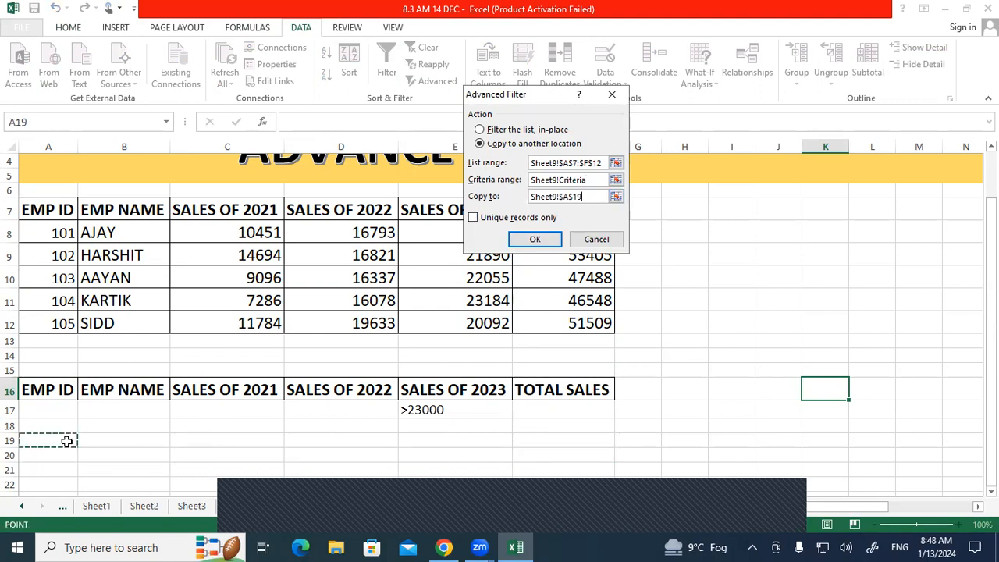
{"action": "left_click", "coordinate": [472, 217]}
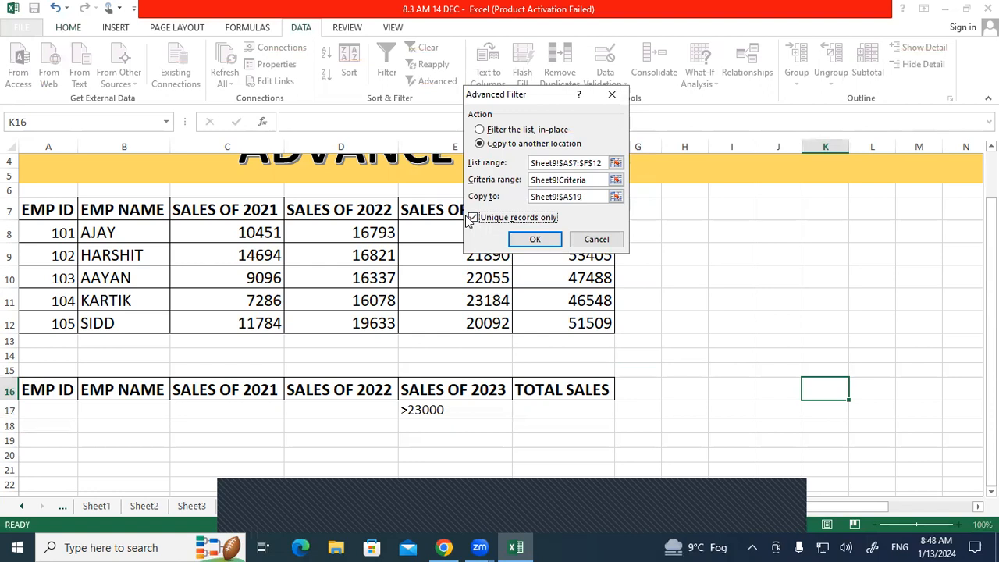
{"action": "left_click", "coordinate": [528, 237]}
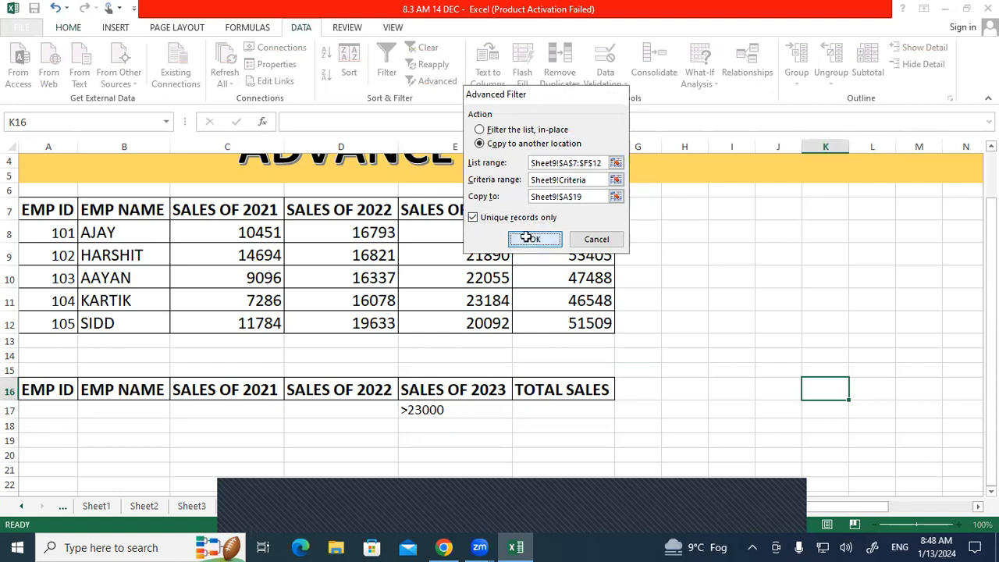
{"action": "scroll", "coordinate": [565, 278], "scroll_direction": "down", "scroll_amount": 3}
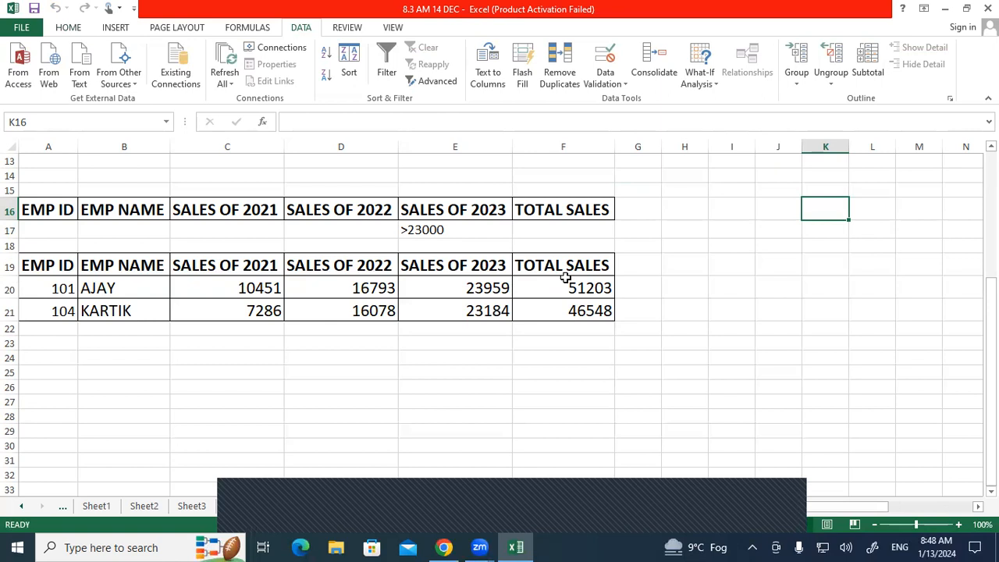
{"action": "scroll", "coordinate": [593, 345], "scroll_direction": "up", "scroll_amount": 4}
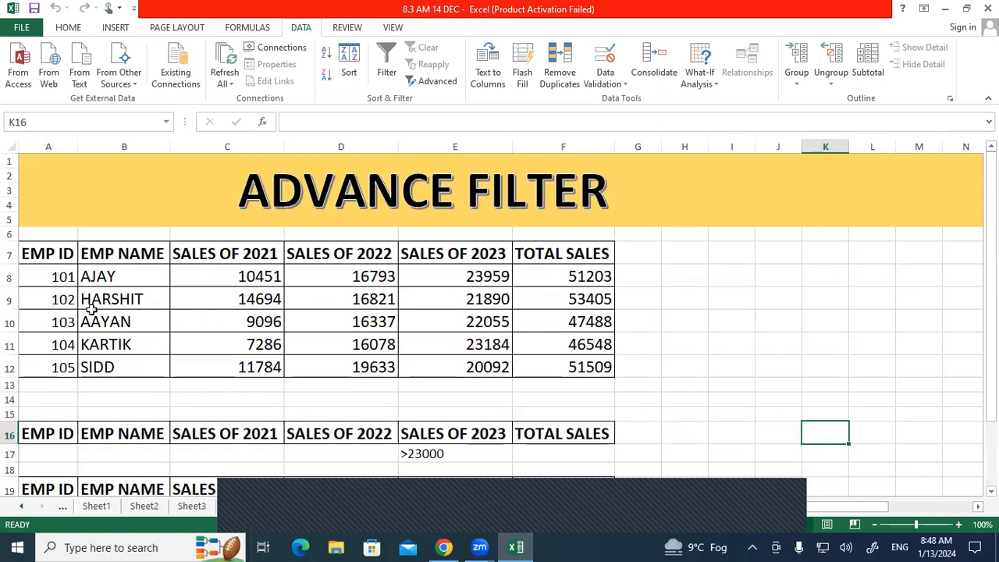
Step: Apply blue gradient-fill data bars to the employee sales table in A7:F12
{"action": "left_click_drag", "start_coordinate": [39, 256], "coordinate": [564, 364]}
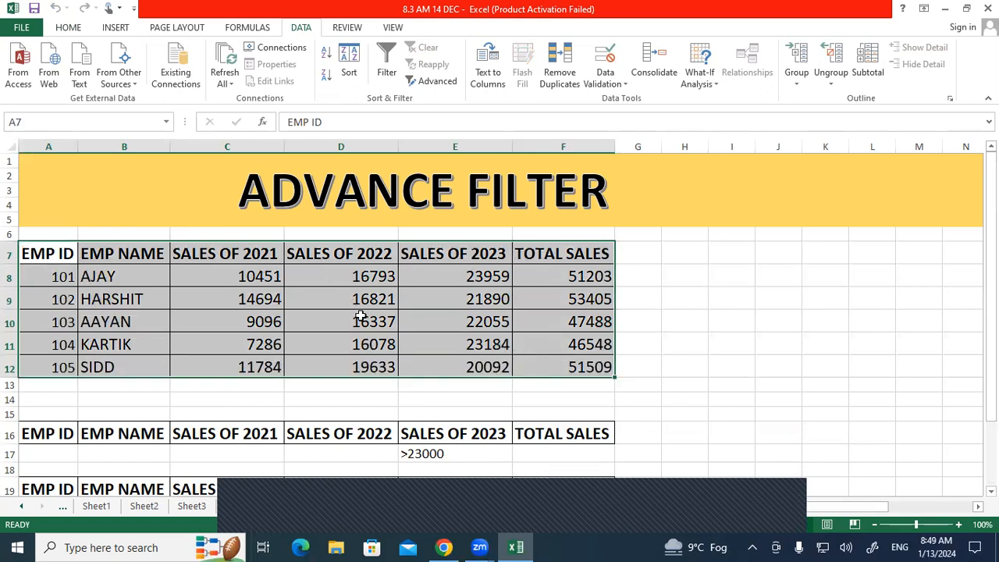
{"action": "left_click", "coordinate": [83, 29]}
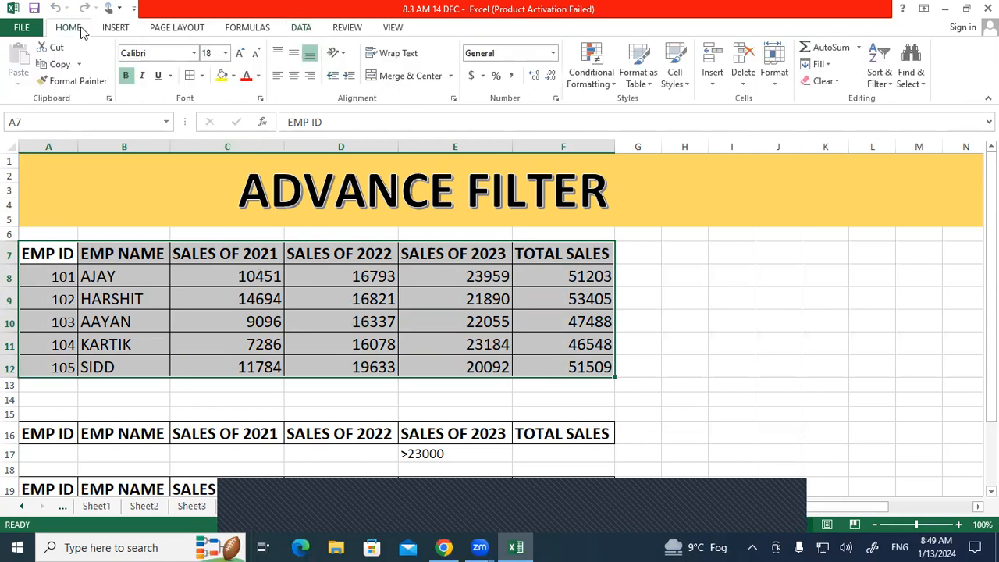
{"action": "left_click", "coordinate": [591, 78]}
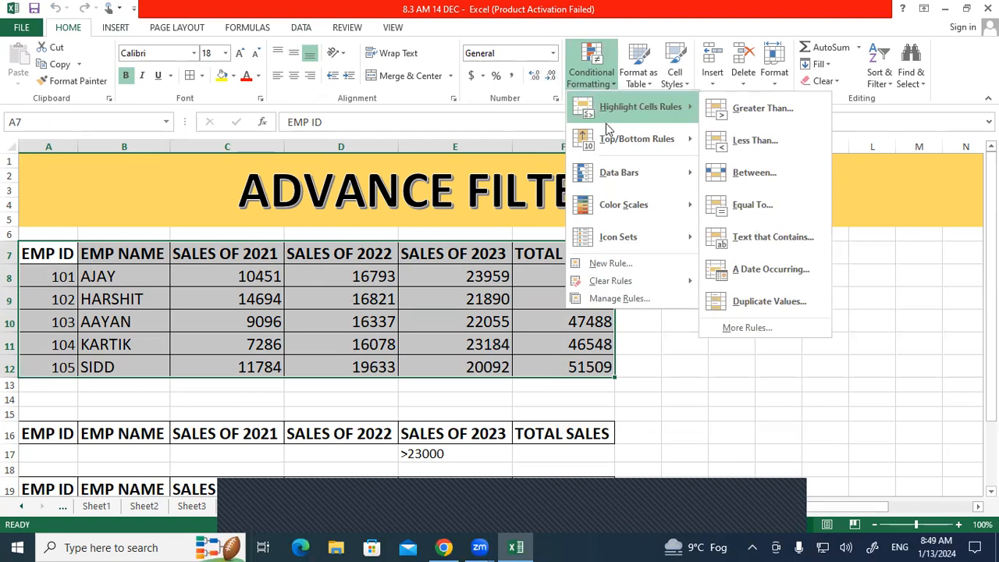
{"action": "mouse_move", "coordinate": [646, 168]}
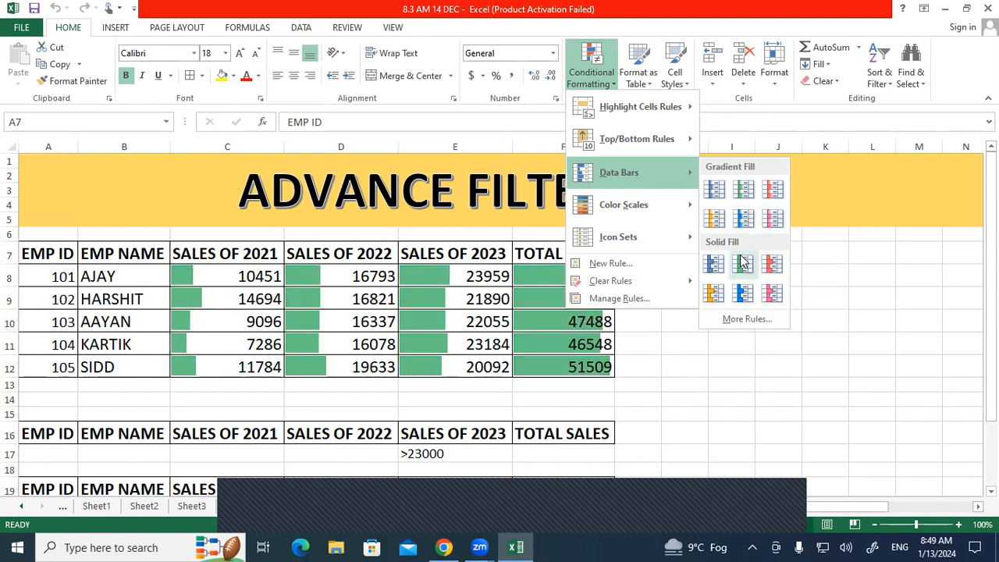
{"action": "mouse_move", "coordinate": [648, 201]}
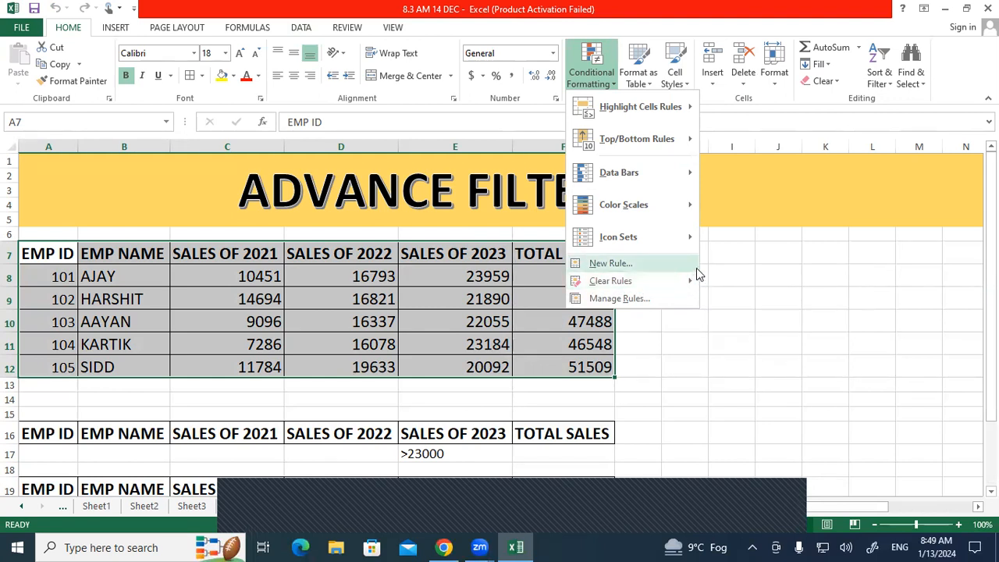
{"action": "mouse_move", "coordinate": [668, 182]}
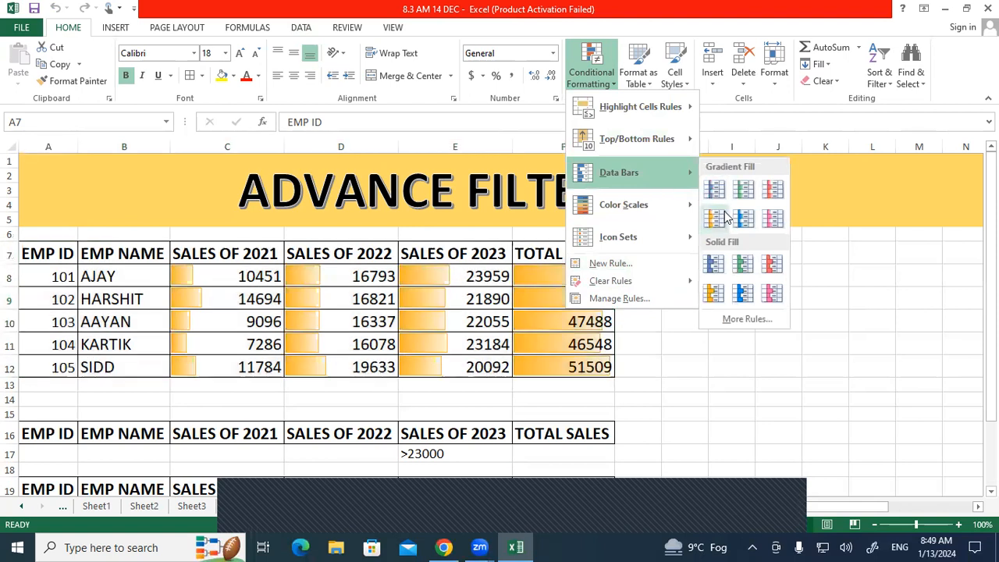
{"action": "left_click", "coordinate": [743, 218]}
{"action": "left_click", "coordinate": [780, 281]}
Step: Clear the conditional formatting rules from the SALES OF 2023 values in E8:E12, and undo the clearing
{"action": "left_click_drag", "start_coordinate": [451, 279], "coordinate": [471, 365]}
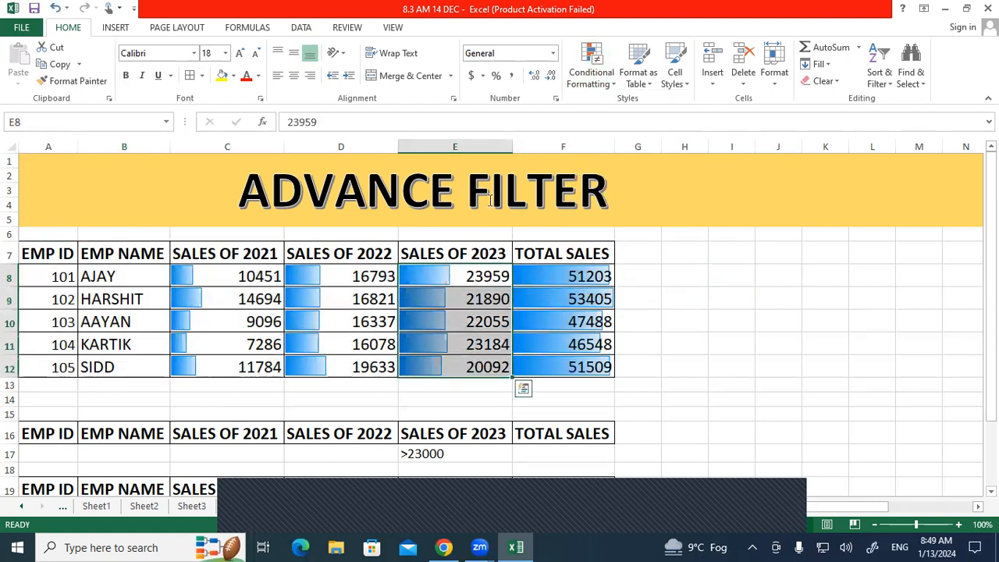
{"action": "left_click", "coordinate": [591, 67]}
{"action": "mouse_move", "coordinate": [662, 284]}
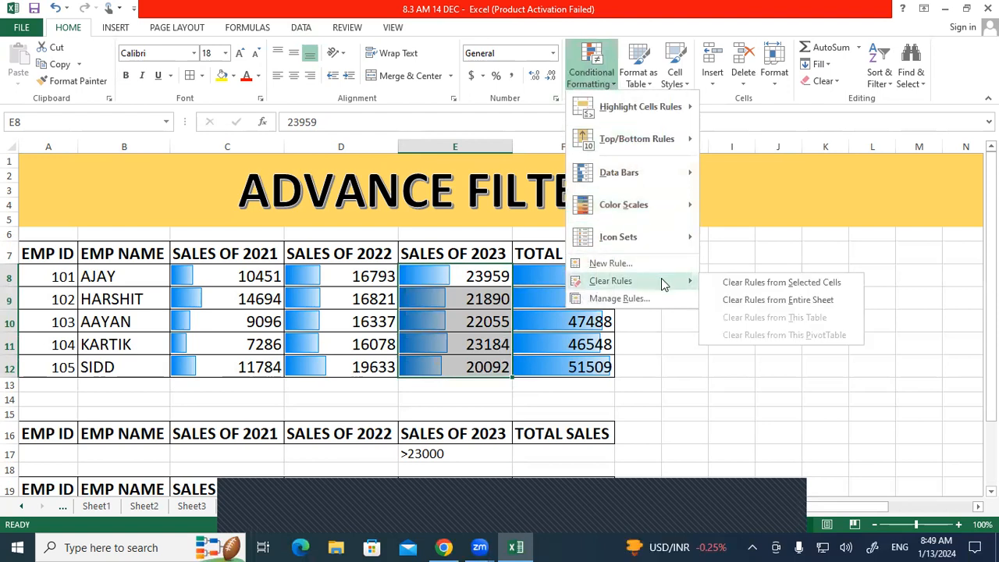
{"action": "left_click", "coordinate": [761, 282]}
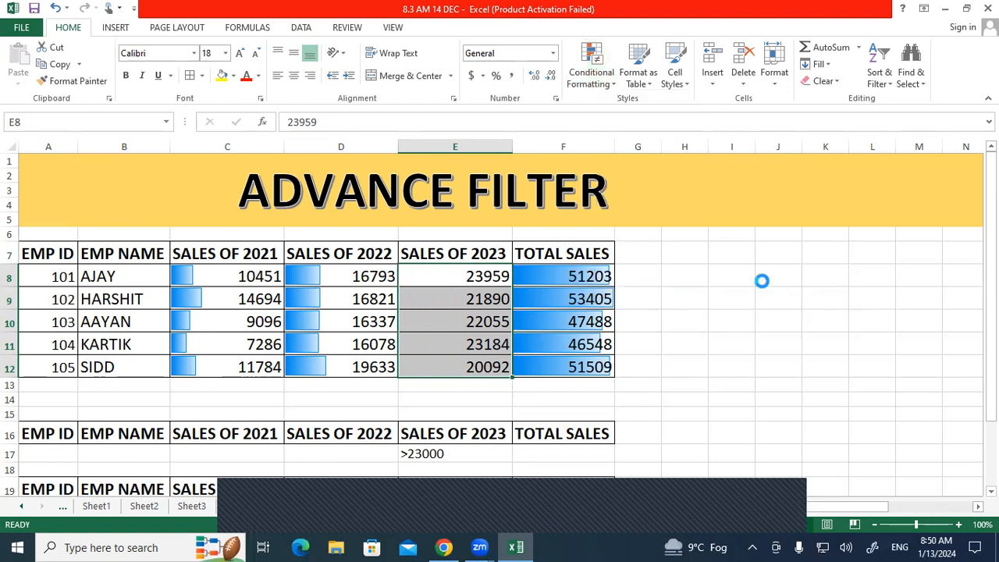
{"action": "key", "text": "ctrl+z"}
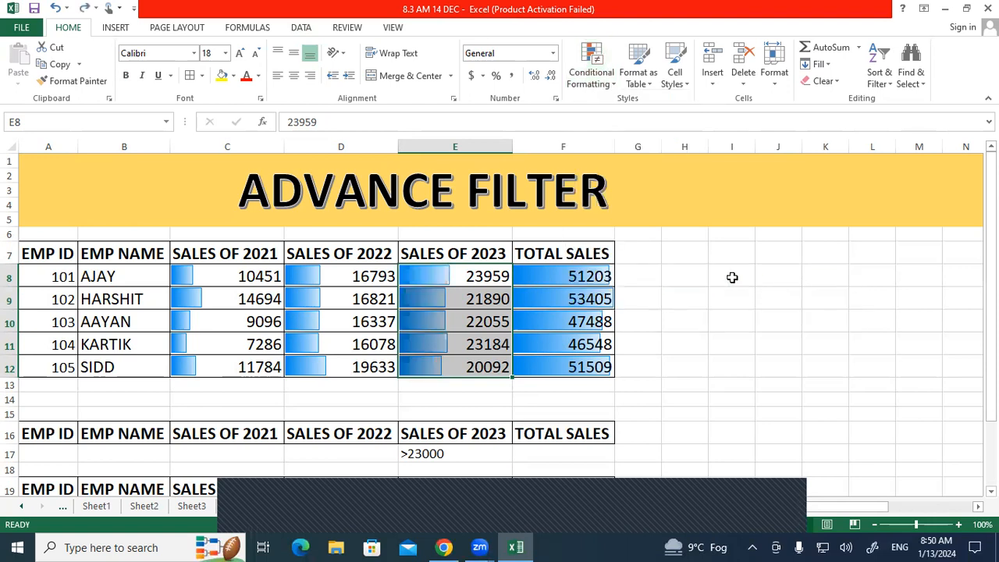
Step: Clear the conditional formatting rules from the entire sheet
{"action": "left_click", "coordinate": [593, 75]}
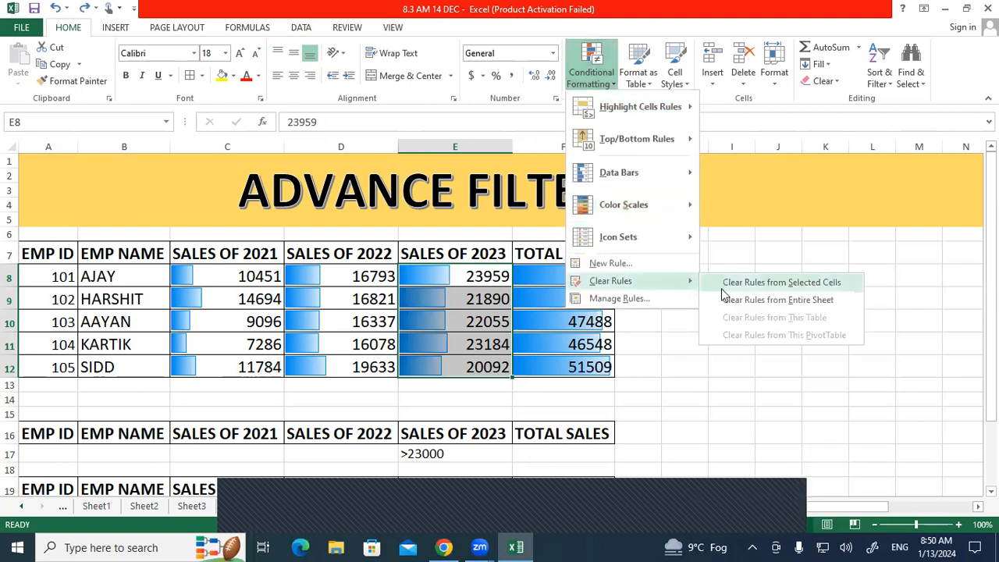
{"action": "left_click", "coordinate": [754, 299]}
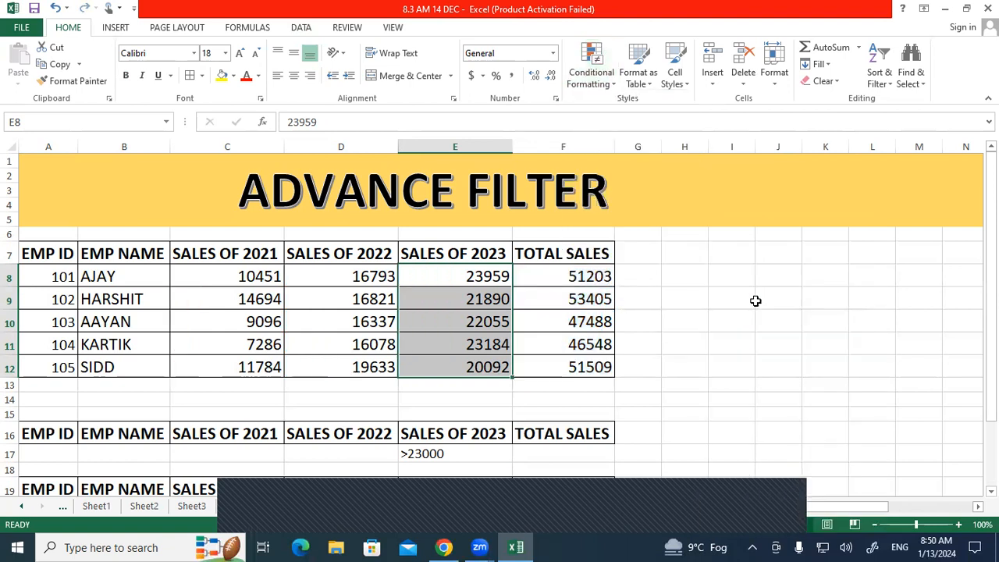
{"action": "left_click", "coordinate": [755, 300]}
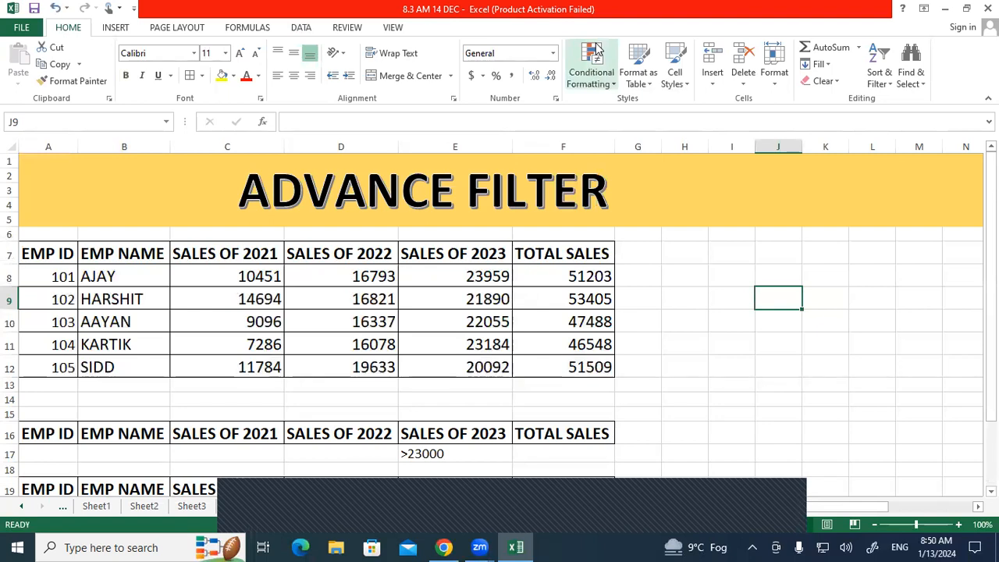
{"action": "left_click", "coordinate": [300, 30]}
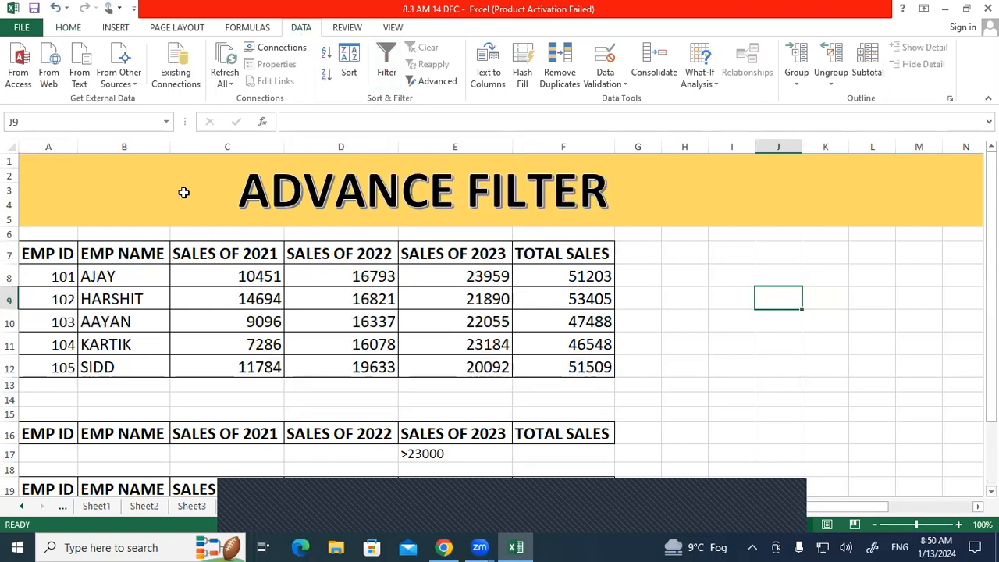
{"action": "left_click", "coordinate": [134, 148]}
{"action": "left_click", "coordinate": [387, 66]}
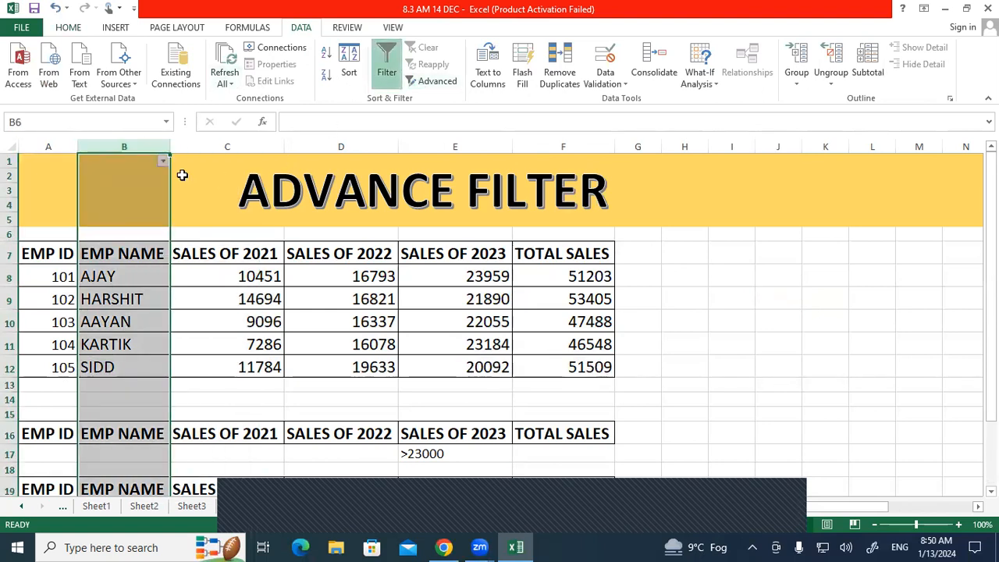
{"action": "key", "text": "ctrl+shift+l"}
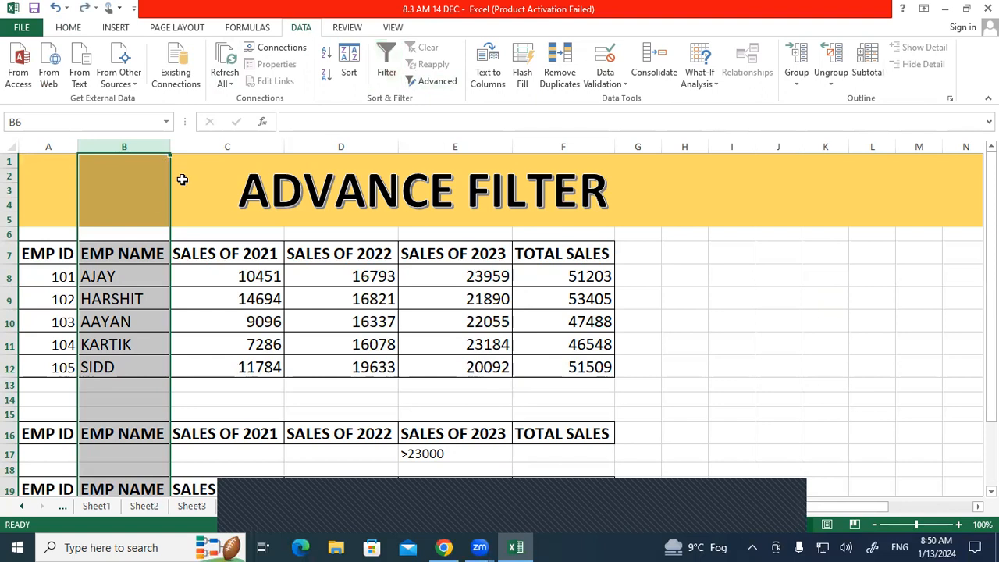
Step: Add a filter to the EMP NAME column B7:B12 and show only the first and fourth employees of the table
{"action": "left_click", "coordinate": [134, 253]}
{"action": "left_click_drag", "start_coordinate": [134, 253], "coordinate": [129, 367]}
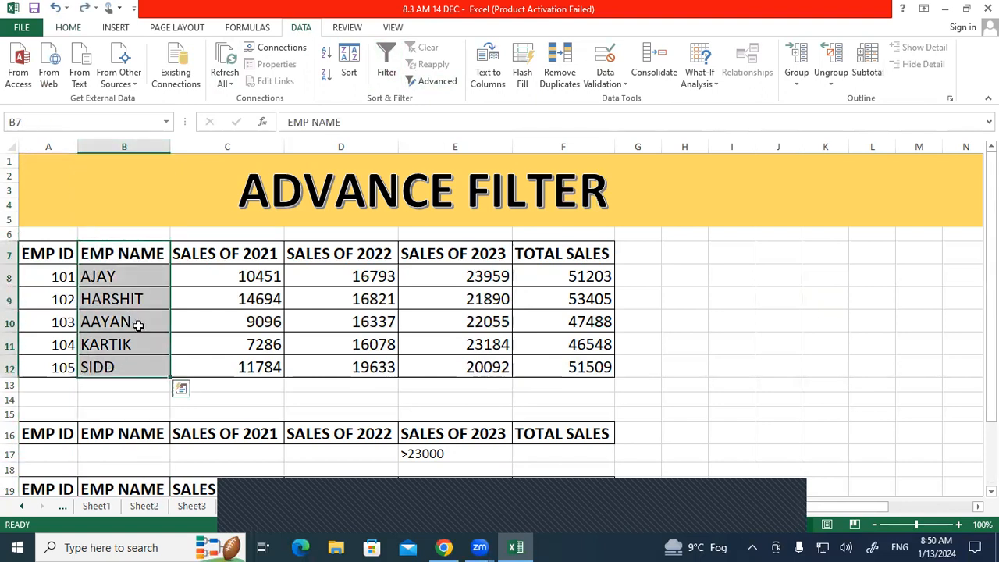
{"action": "left_click", "coordinate": [386, 59]}
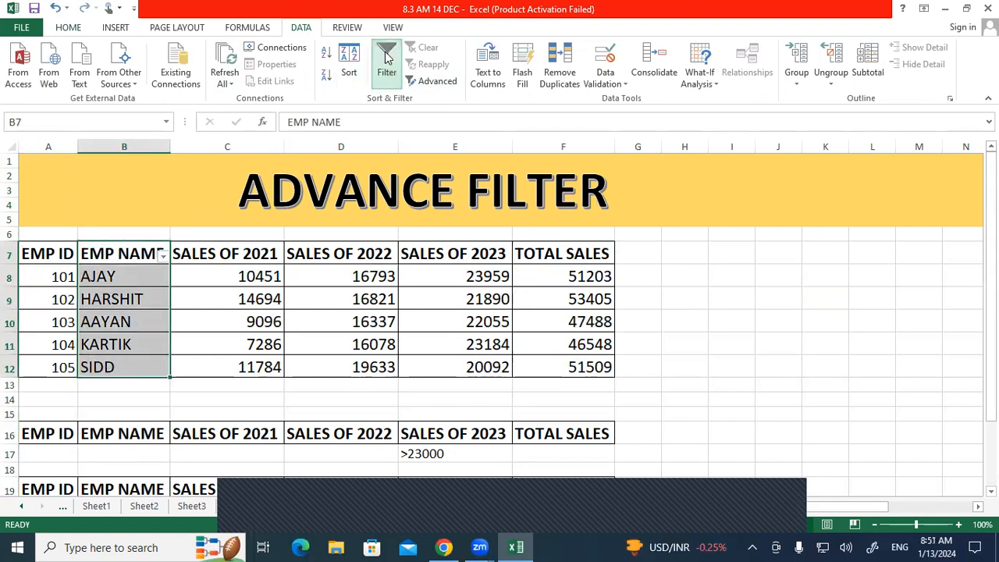
{"action": "left_click", "coordinate": [162, 255]}
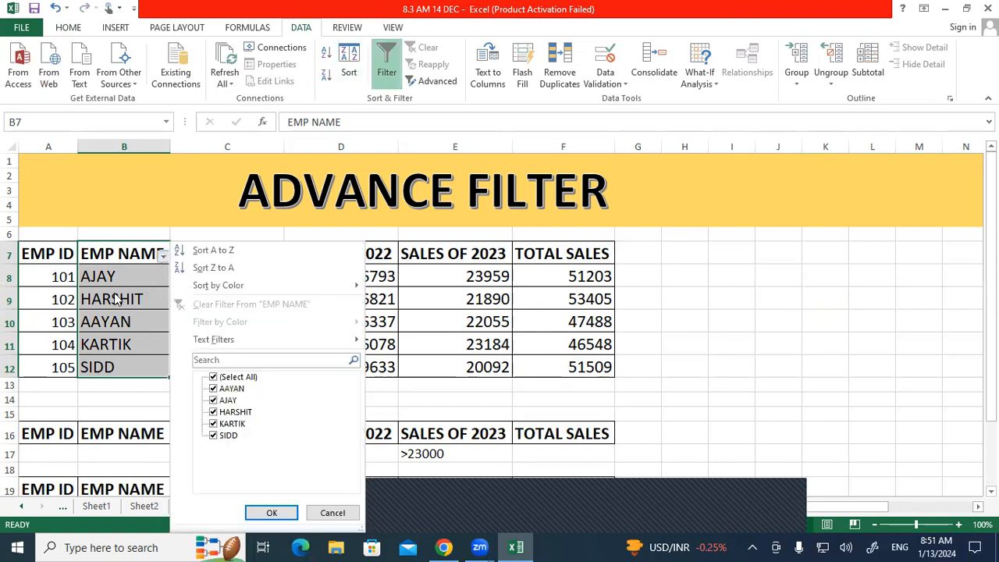
{"action": "left_click", "coordinate": [224, 378]}
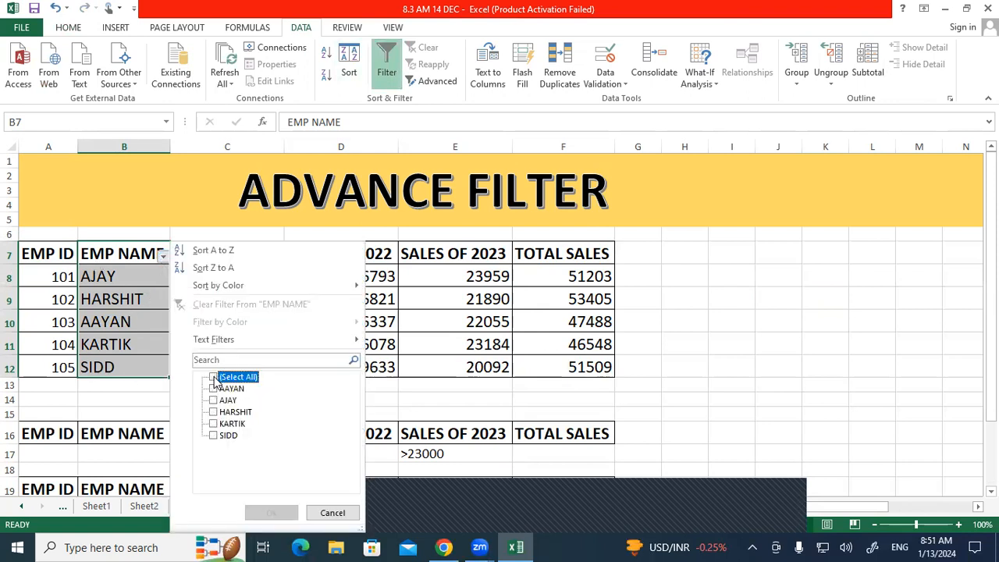
{"action": "left_click", "coordinate": [215, 401]}
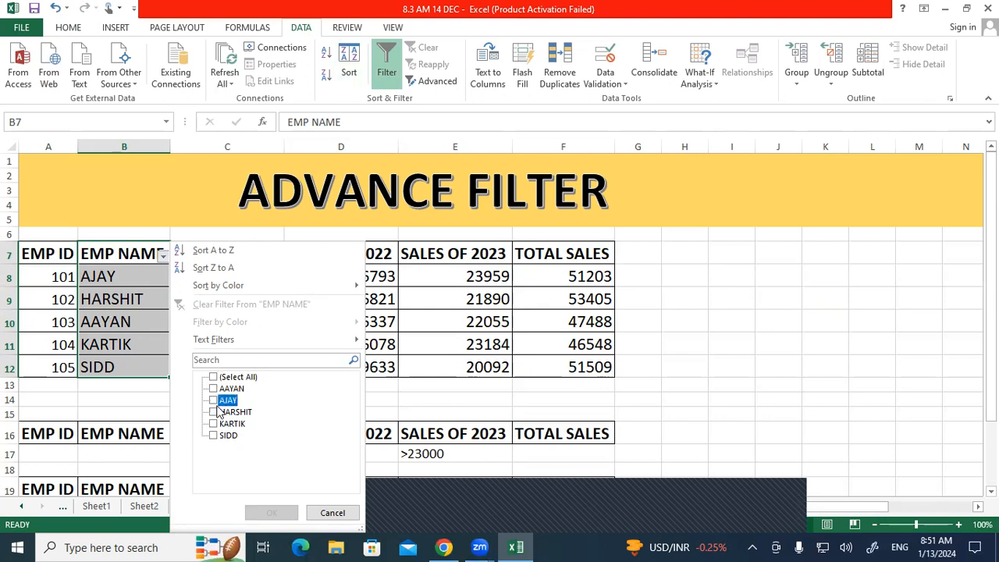
{"action": "left_click", "coordinate": [214, 424]}
{"action": "left_click", "coordinate": [272, 512]}
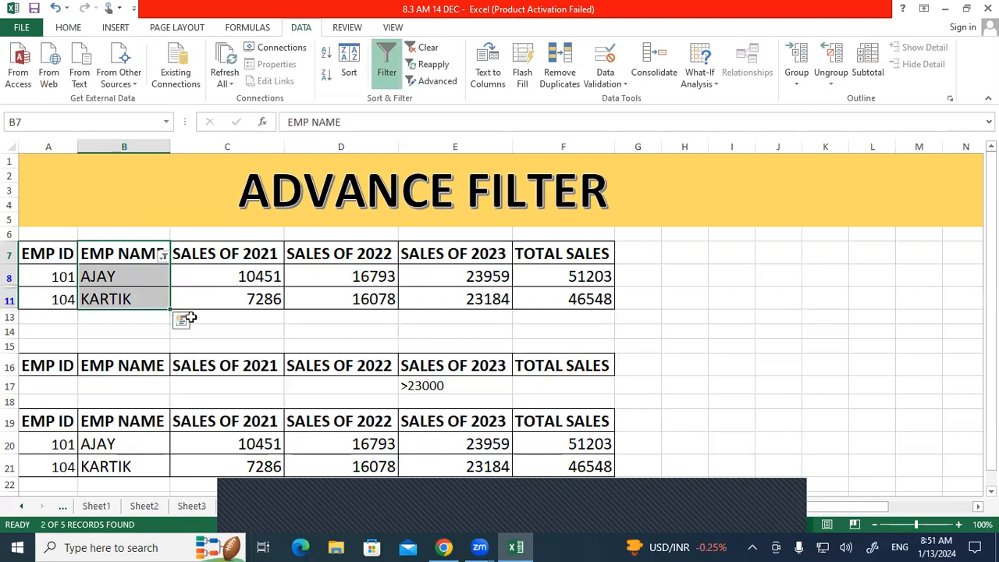
Step: Show all employees again in the EMP NAME filter and remove the filter from the column
{"action": "left_click", "coordinate": [165, 257]}
{"action": "left_click", "coordinate": [214, 377]}
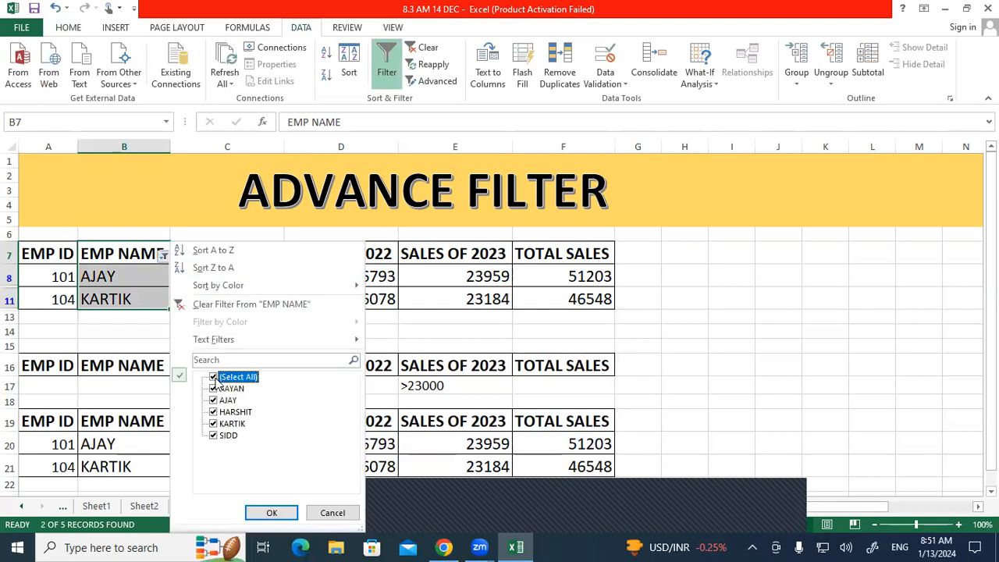
{"action": "left_click", "coordinate": [271, 511]}
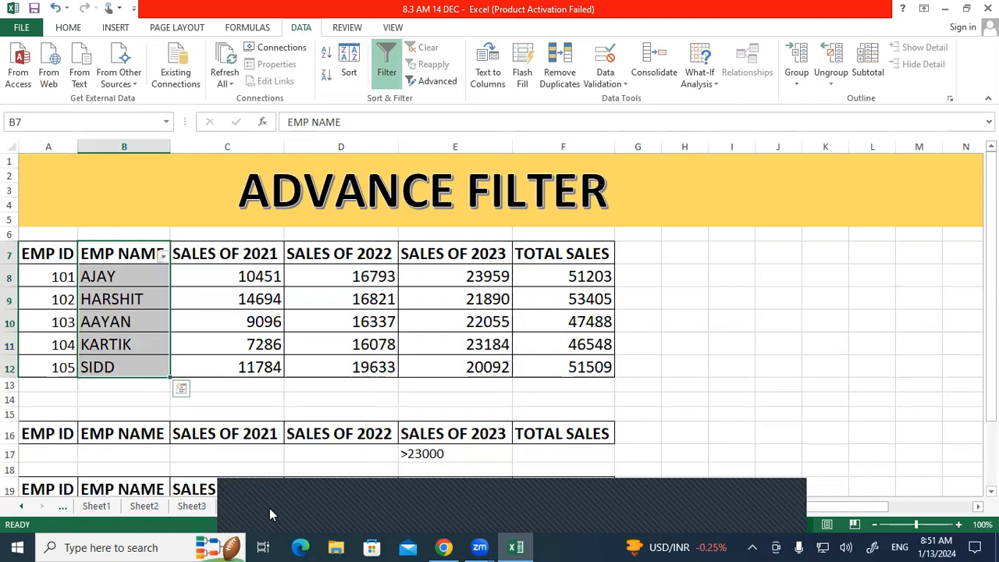
{"action": "left_click", "coordinate": [386, 64]}
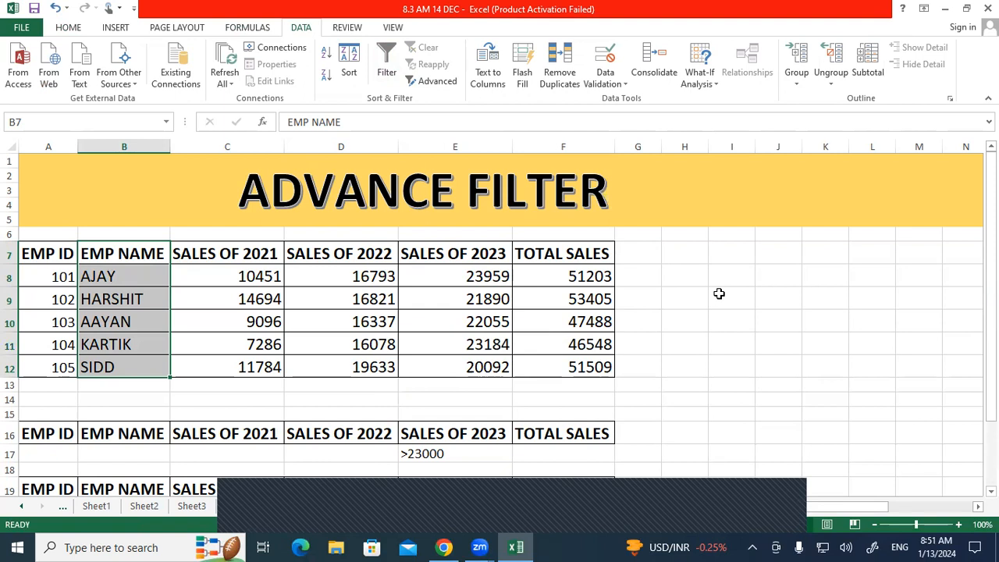
{"action": "left_click", "coordinate": [348, 54]}
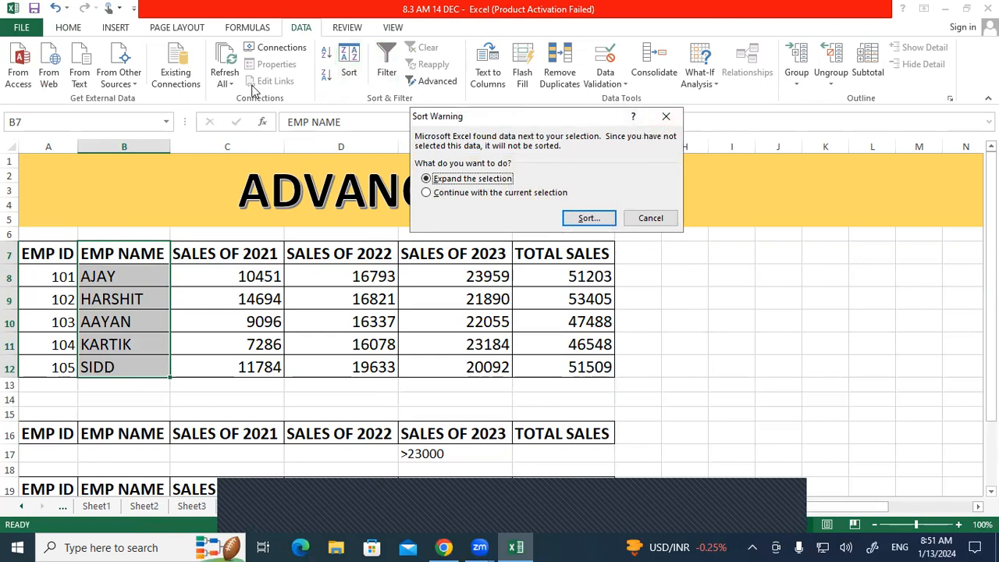
{"action": "left_click", "coordinate": [666, 117]}
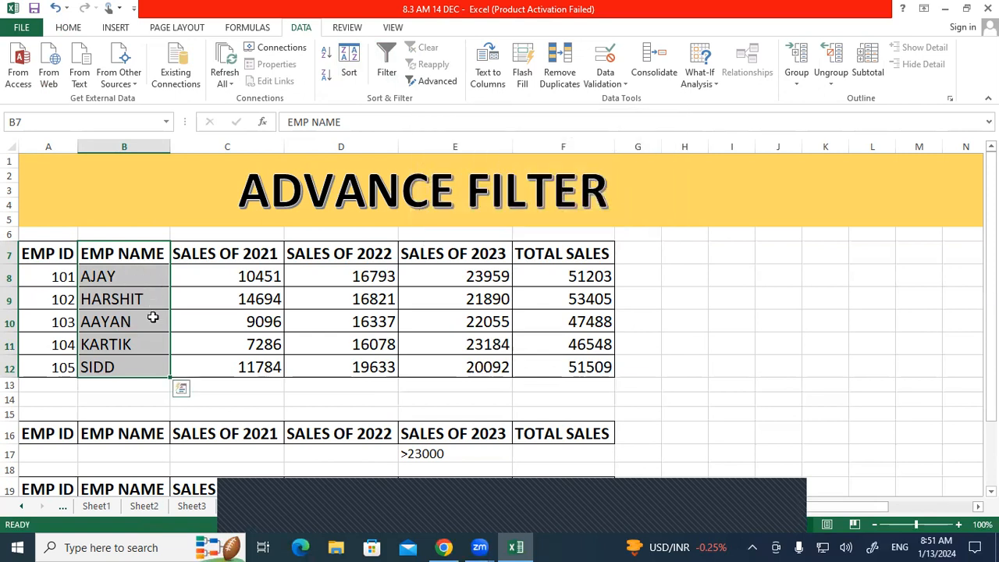
{"action": "left_click", "coordinate": [123, 280]}
{"action": "left_click", "coordinate": [129, 324]}
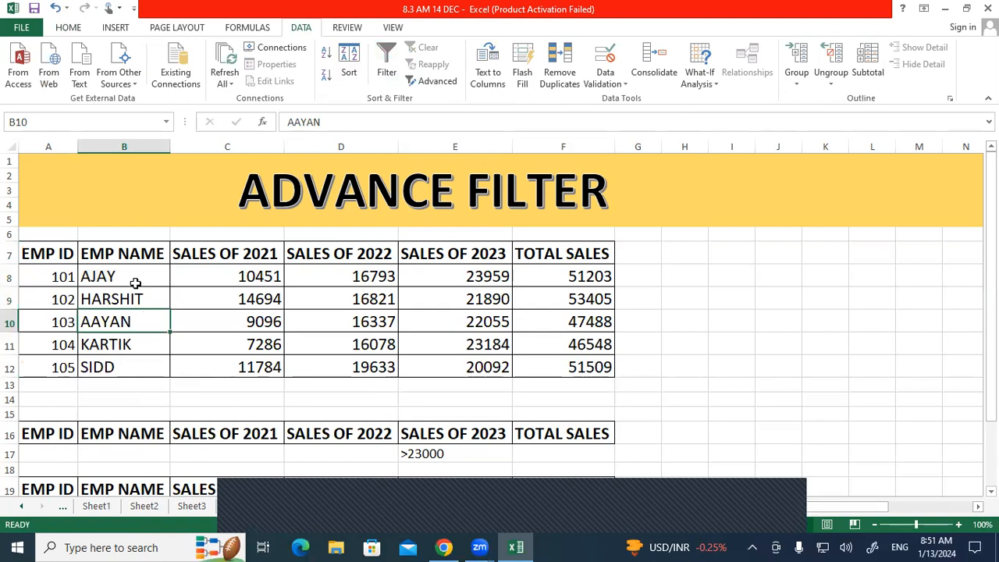
{"action": "left_click", "coordinate": [802, 303]}
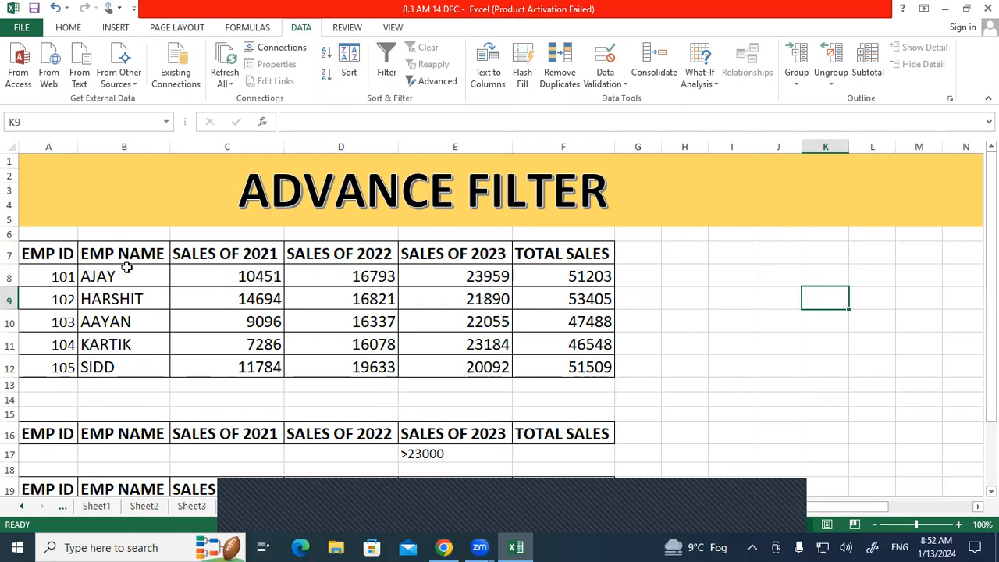
Step: Sort the employee table by EMP NAME values from A to Z, expanding the selection from B8:B12 to the adjacent columns
{"action": "left_click_drag", "start_coordinate": [127, 260], "coordinate": [129, 367]}
{"action": "left_click_drag", "start_coordinate": [109, 275], "coordinate": [131, 365]}
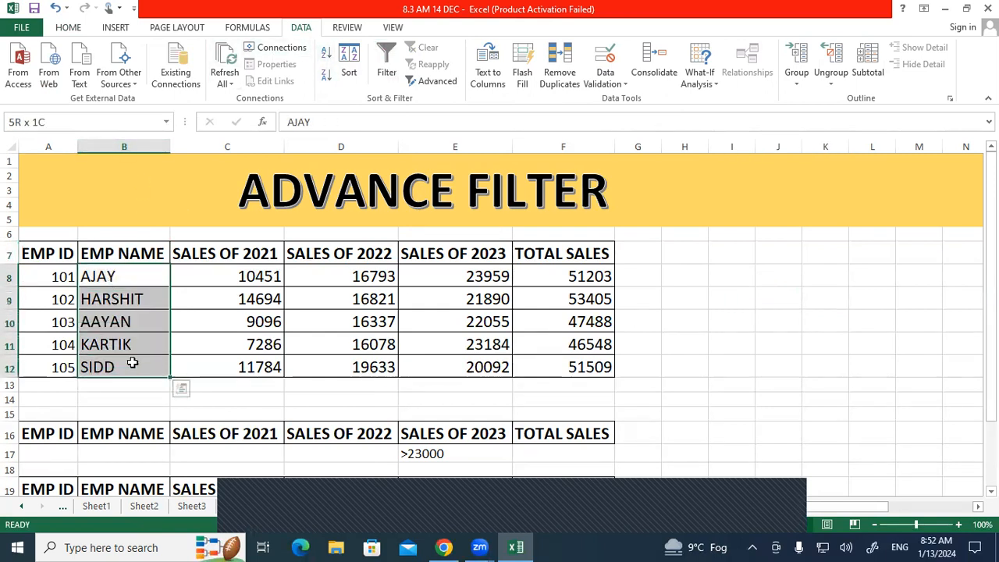
{"action": "left_click", "coordinate": [349, 63]}
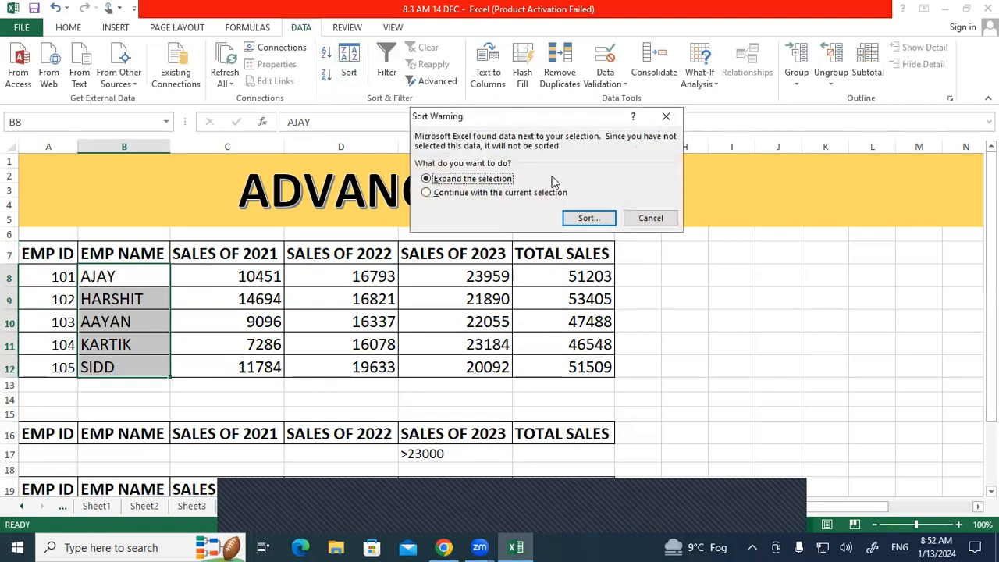
{"action": "left_click", "coordinate": [588, 219]}
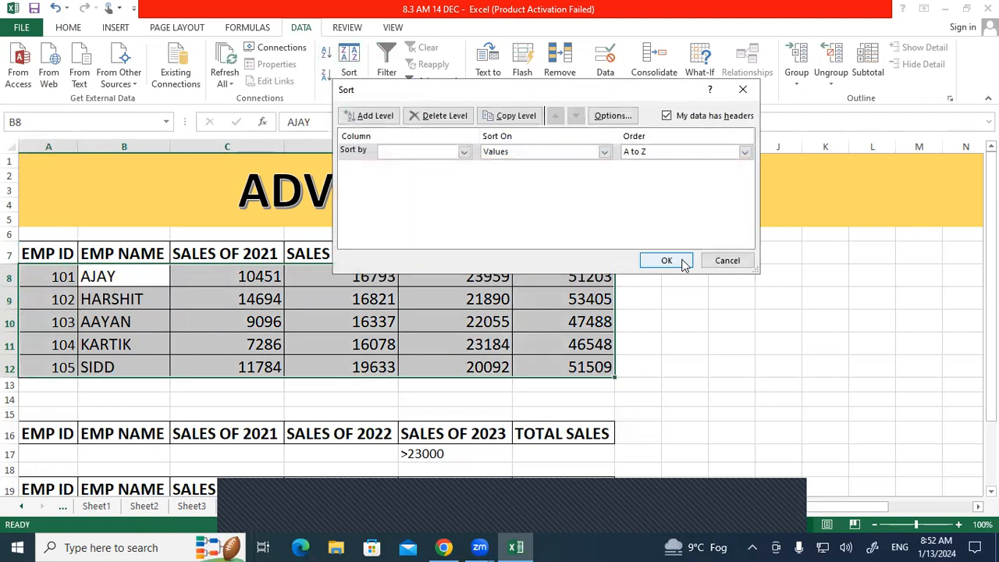
{"action": "left_click", "coordinate": [463, 152]}
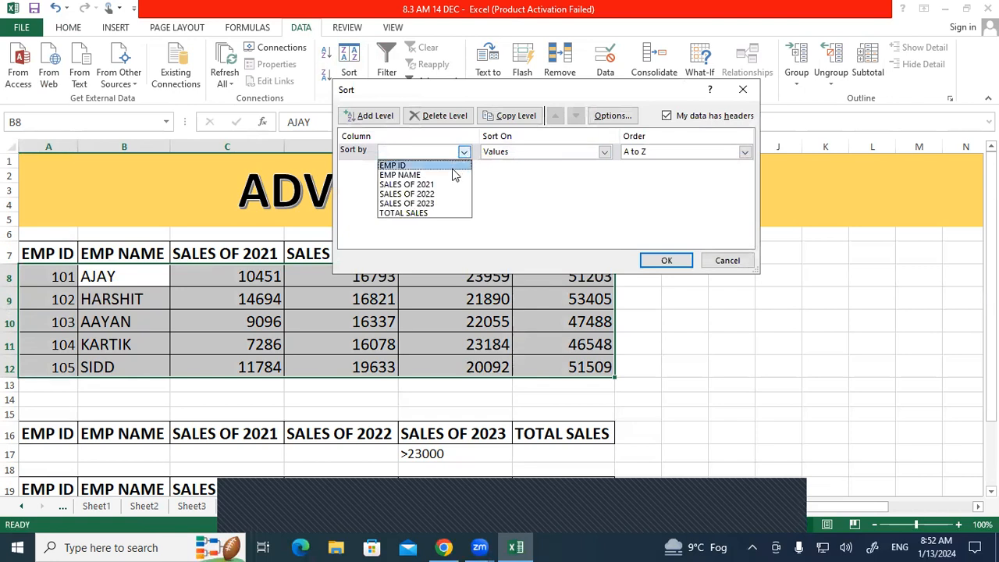
{"action": "left_click", "coordinate": [449, 176]}
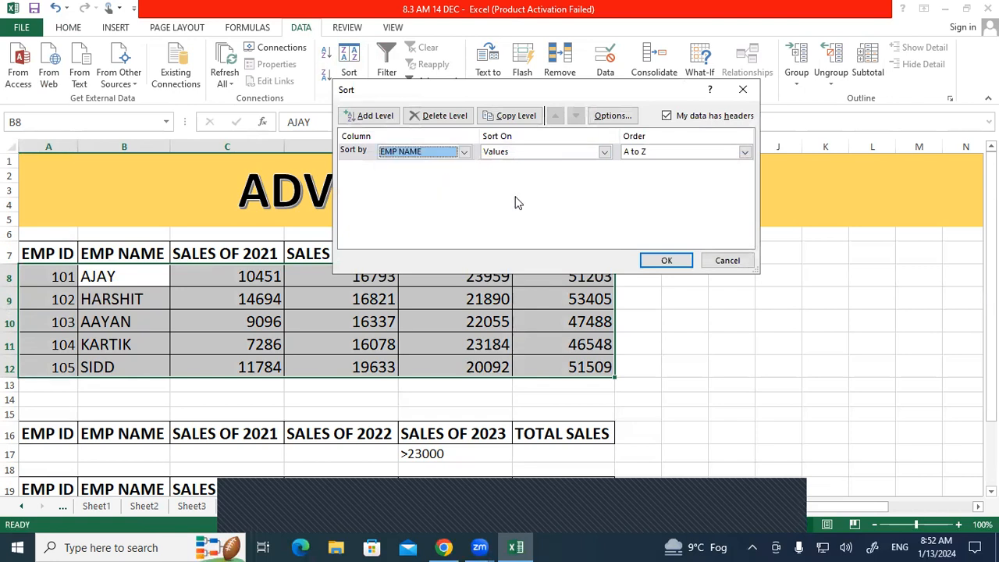
{"action": "left_click", "coordinate": [663, 262]}
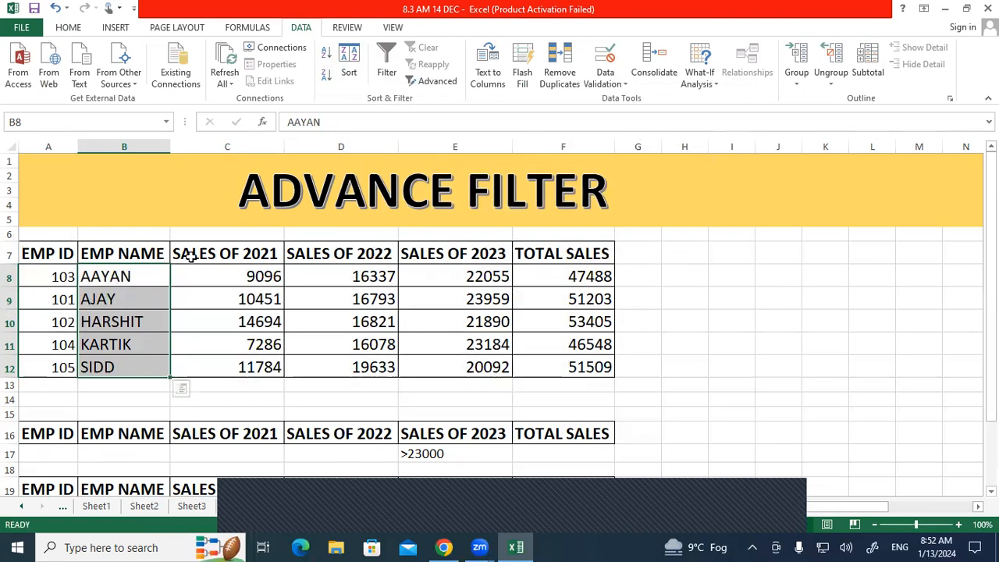
Step: Undo the last sort of the employee table by EMP NAME
{"action": "left_click", "coordinate": [140, 276]}
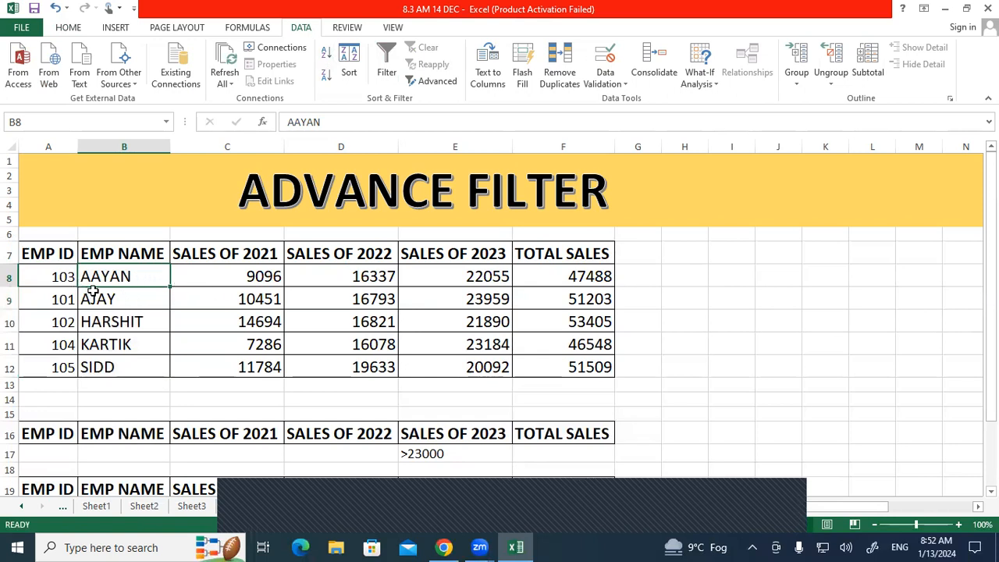
{"action": "key", "text": "ctrl+z"}
{"action": "key", "text": "ctrl+q"}
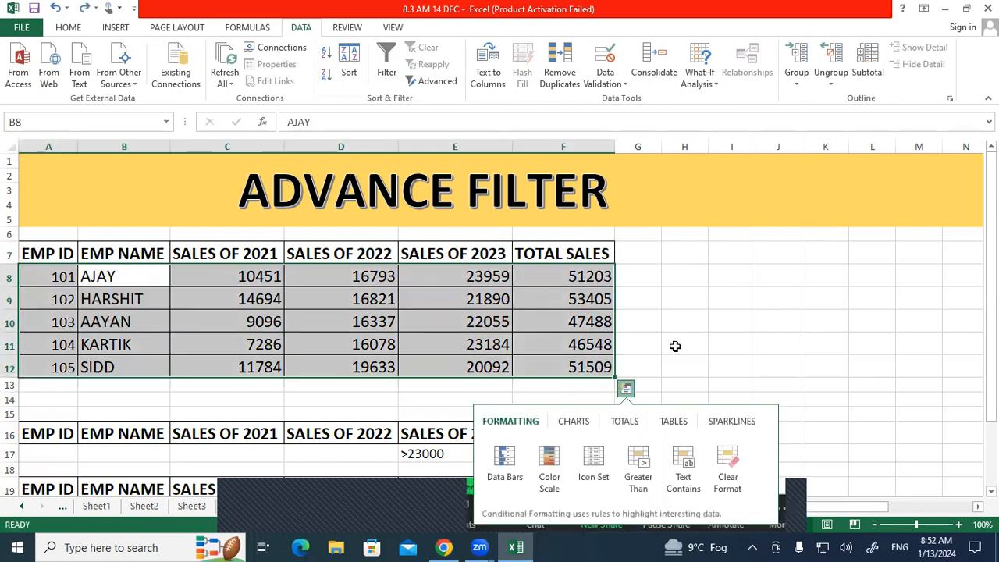
{"action": "left_click", "coordinate": [676, 345]}
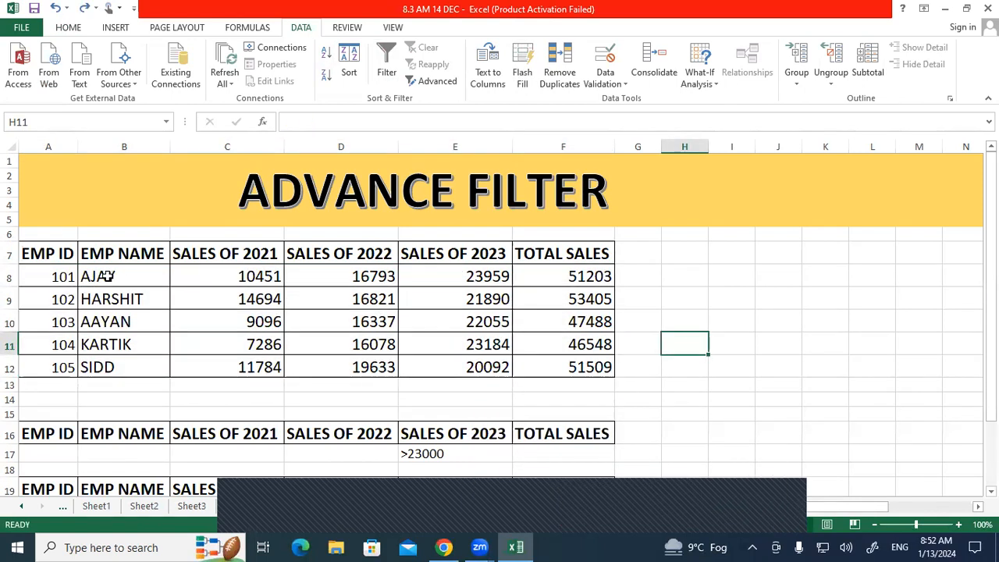
{"action": "left_click_drag", "start_coordinate": [117, 277], "coordinate": [117, 365]}
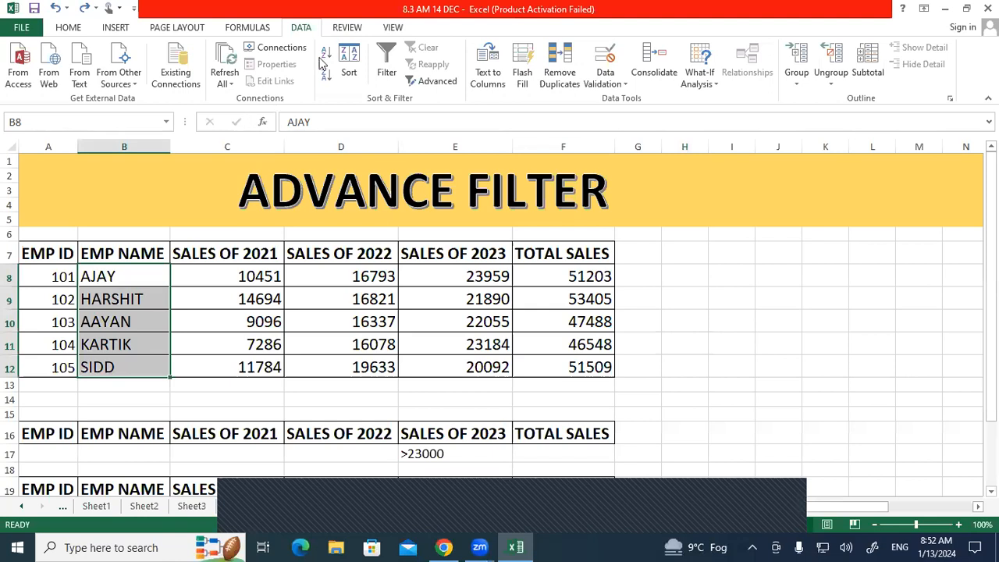
{"action": "left_click", "coordinate": [347, 63]}
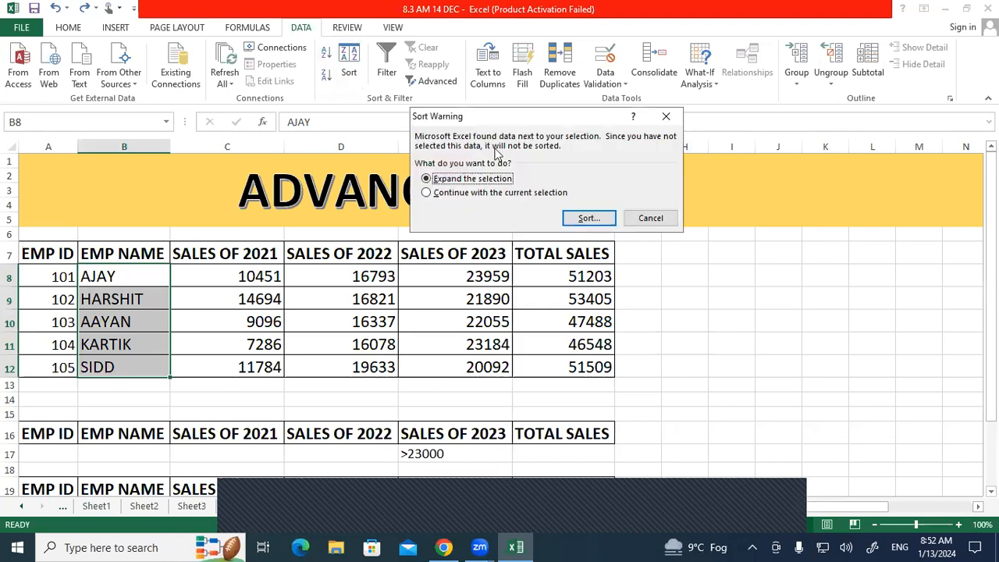
{"action": "left_click", "coordinate": [494, 195]}
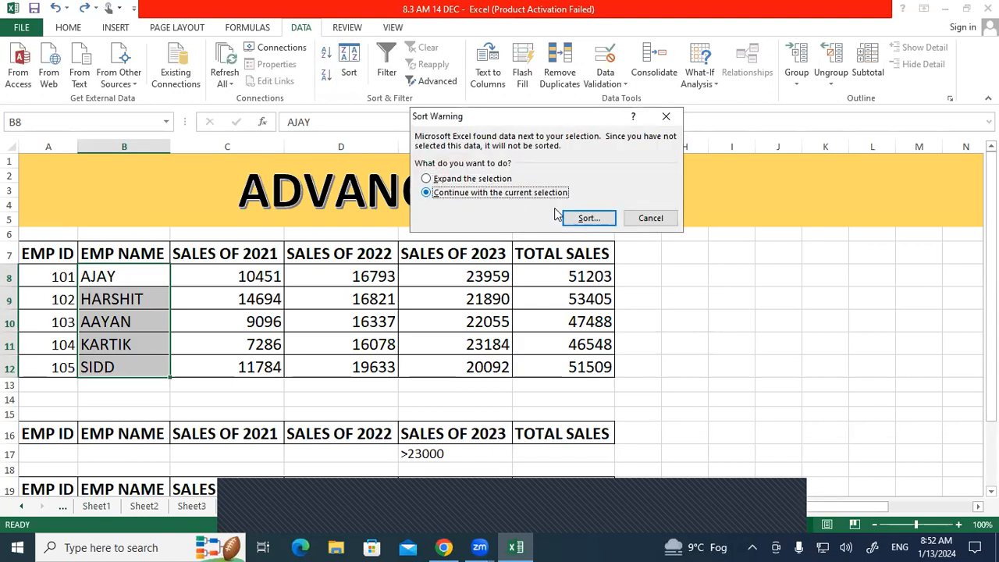
{"action": "left_click", "coordinate": [584, 218]}
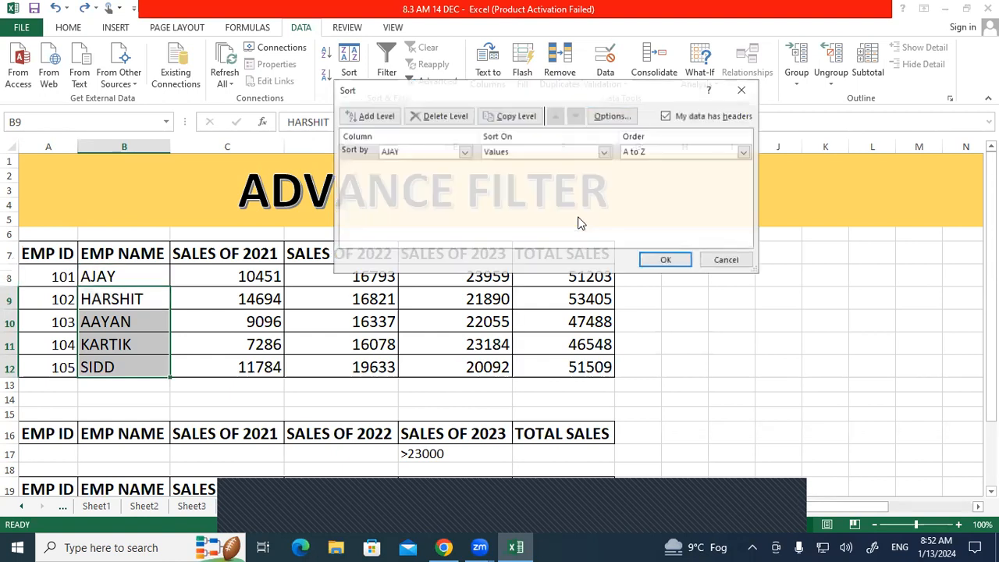
{"action": "left_click", "coordinate": [466, 152]}
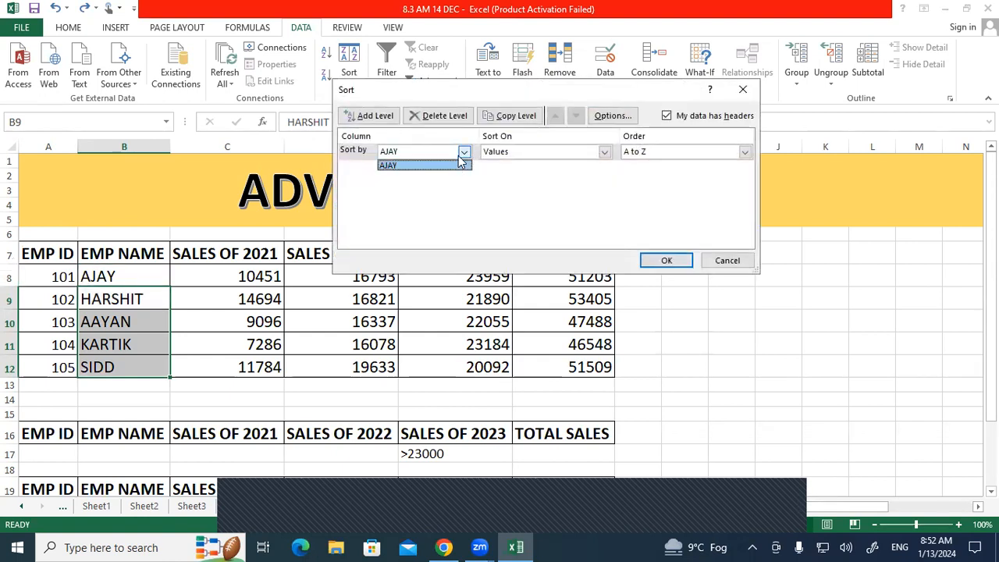
{"action": "left_click", "coordinate": [460, 155]}
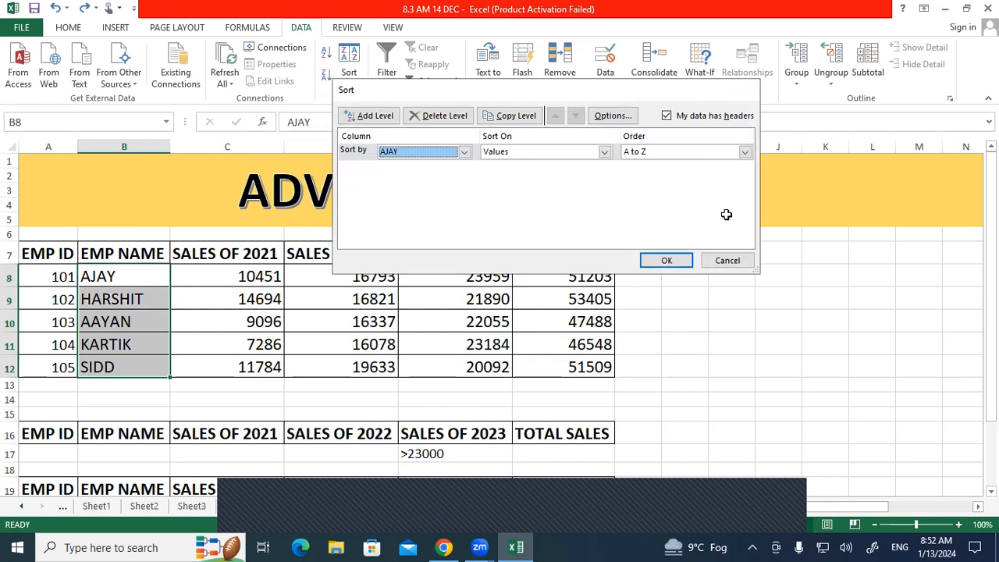
{"action": "left_click", "coordinate": [727, 258]}
Step: Sort only the EMP NAME column B7:B12 by values from A to Z, continuing with the current selection, and undo that sort
{"action": "left_click_drag", "start_coordinate": [161, 247], "coordinate": [135, 361]}
{"action": "left_click", "coordinate": [349, 64]}
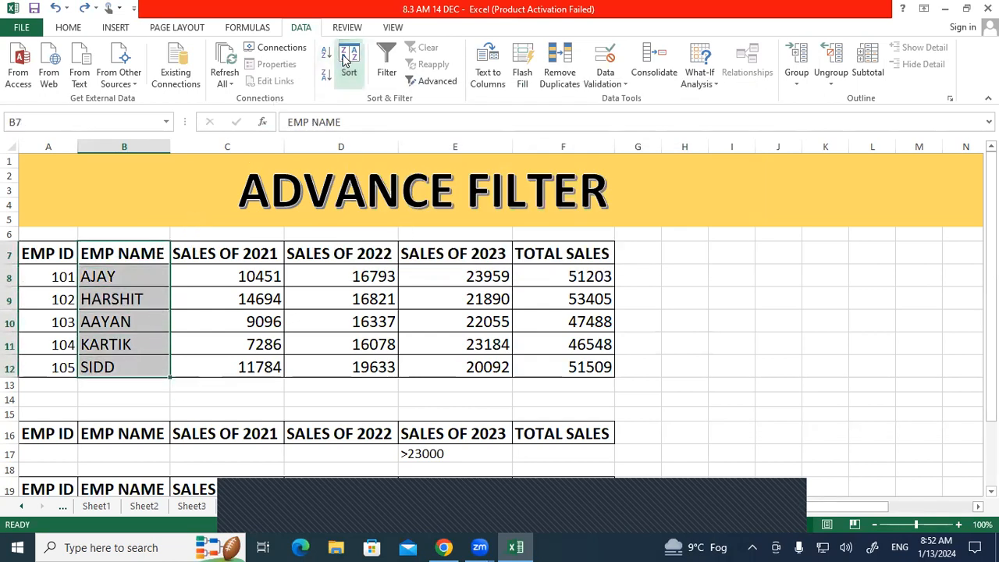
{"action": "left_click", "coordinate": [454, 192]}
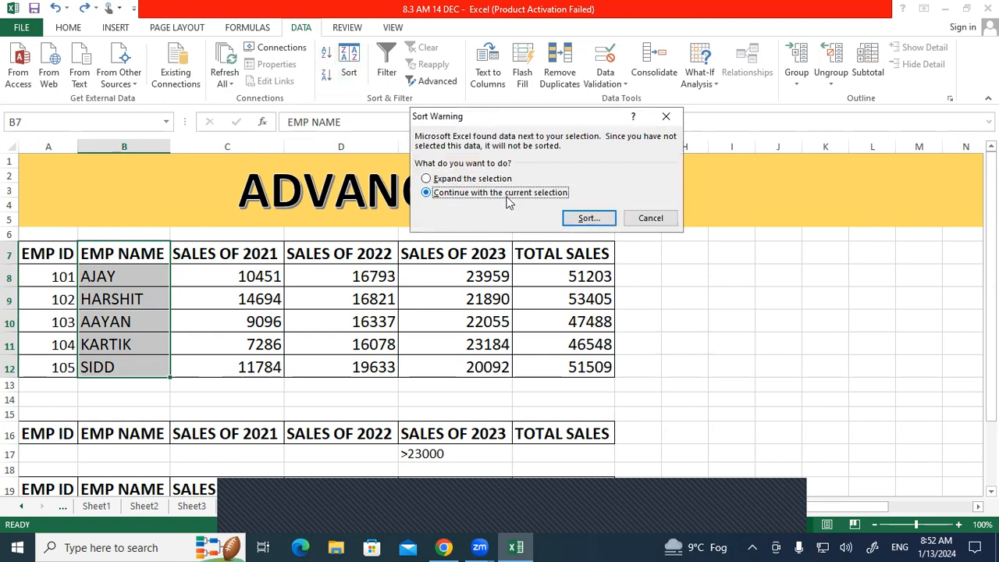
{"action": "left_click", "coordinate": [584, 218]}
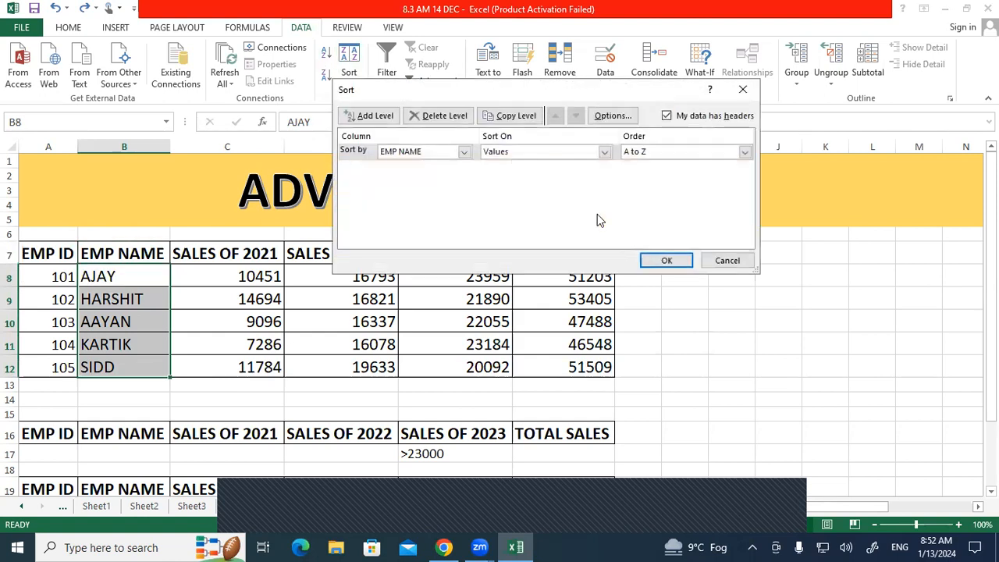
{"action": "left_click", "coordinate": [684, 264]}
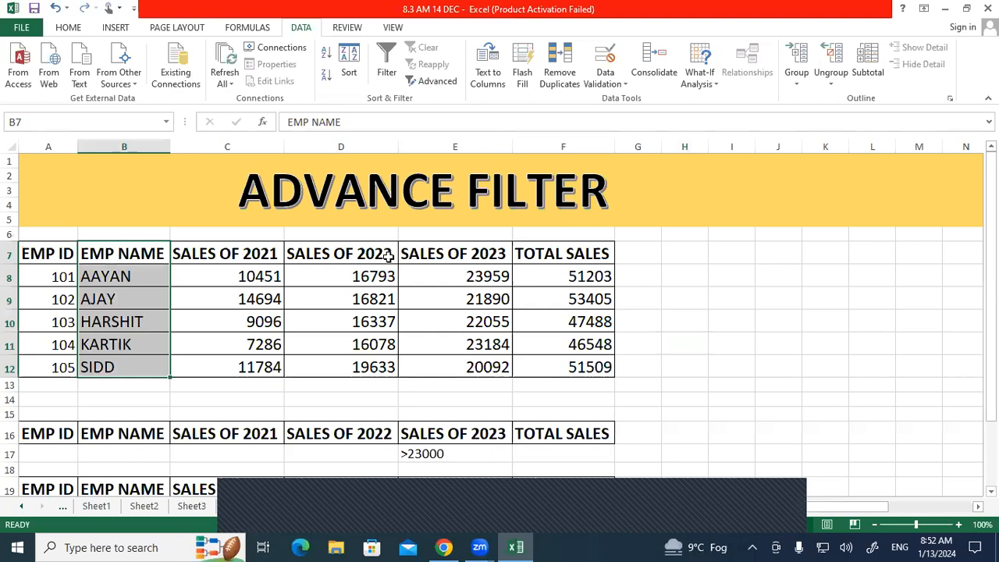
{"action": "left_click", "coordinate": [144, 272]}
{"action": "left_click", "coordinate": [234, 276]}
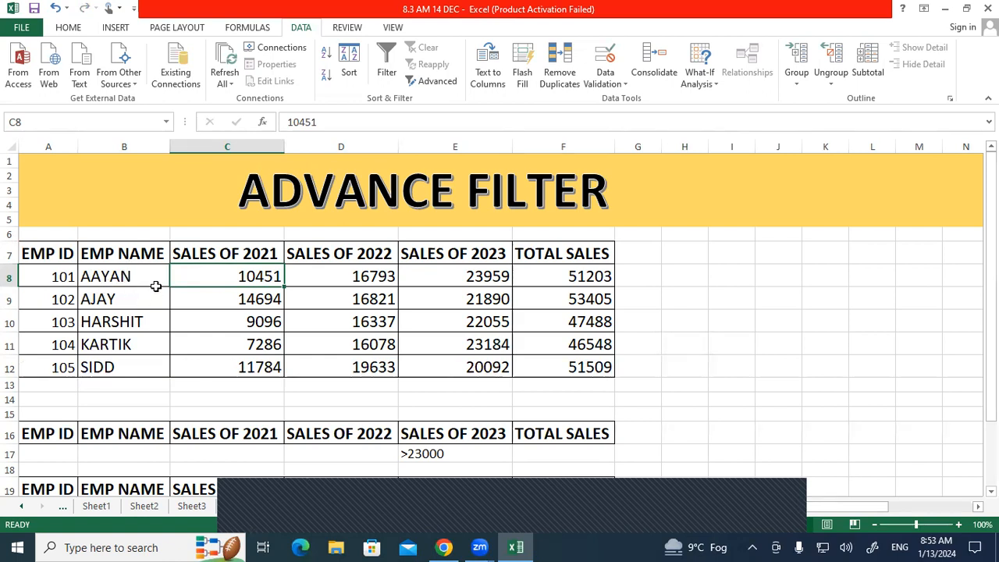
{"action": "key", "text": "ctrl+z"}
Step: Select the EMP NAME column B7:B12 and start the Sort command on it
{"action": "left_click_drag", "start_coordinate": [130, 254], "coordinate": [129, 353]}
{"action": "left_click", "coordinate": [348, 66]}
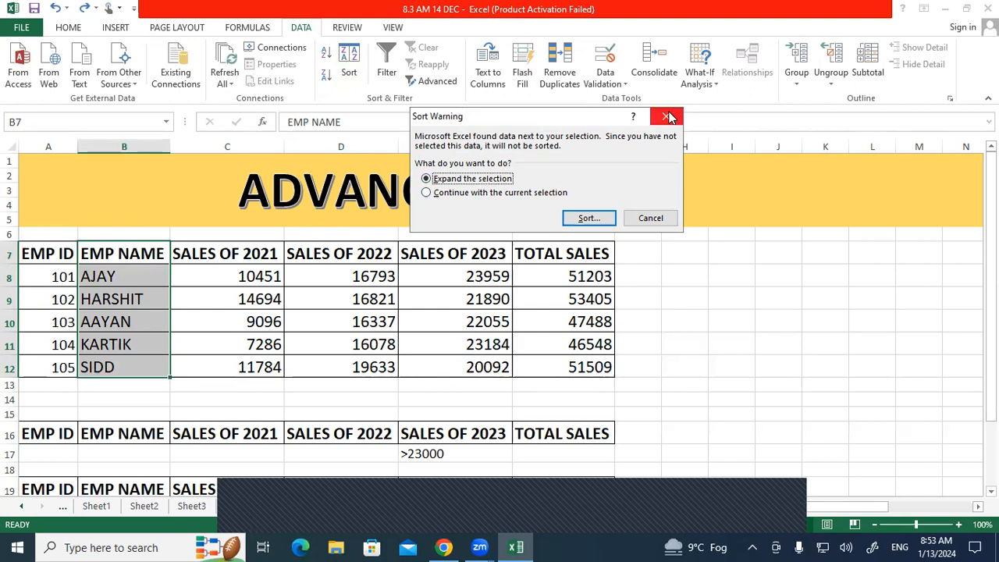
{"action": "key", "text": "Escape"}
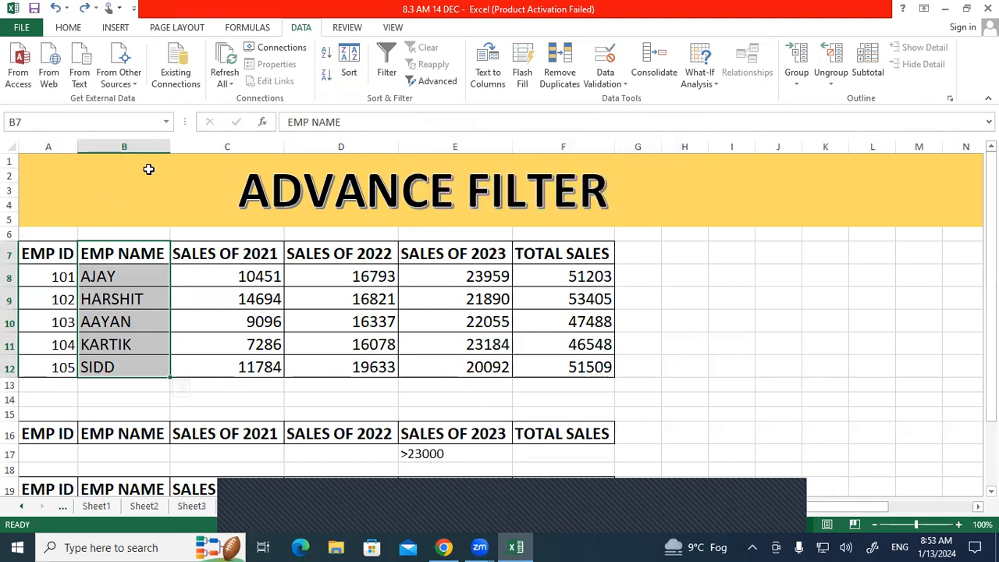
{"action": "left_click", "coordinate": [353, 66]}
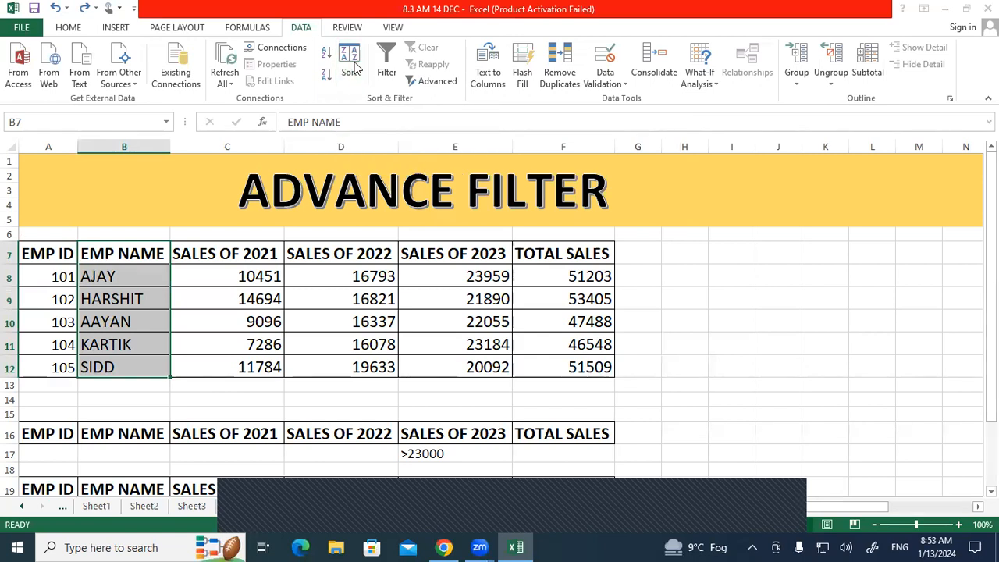